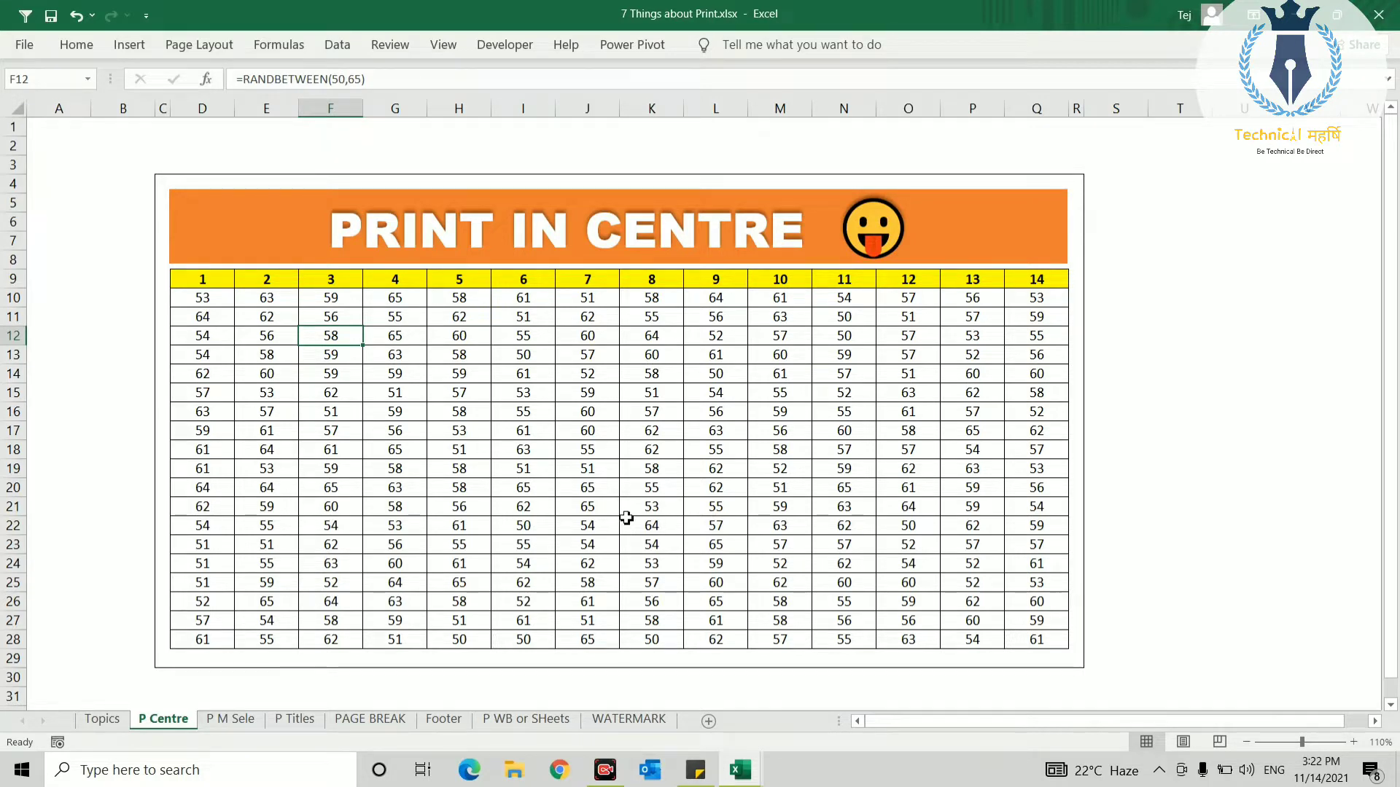
# - Center the PRINT IN CENTRE sheet horizontally and vertically on the printed page and set the page orientation to landscape
pyautogui.click(733, 382)
pyautogui.hotkey('ctrl', 'p')
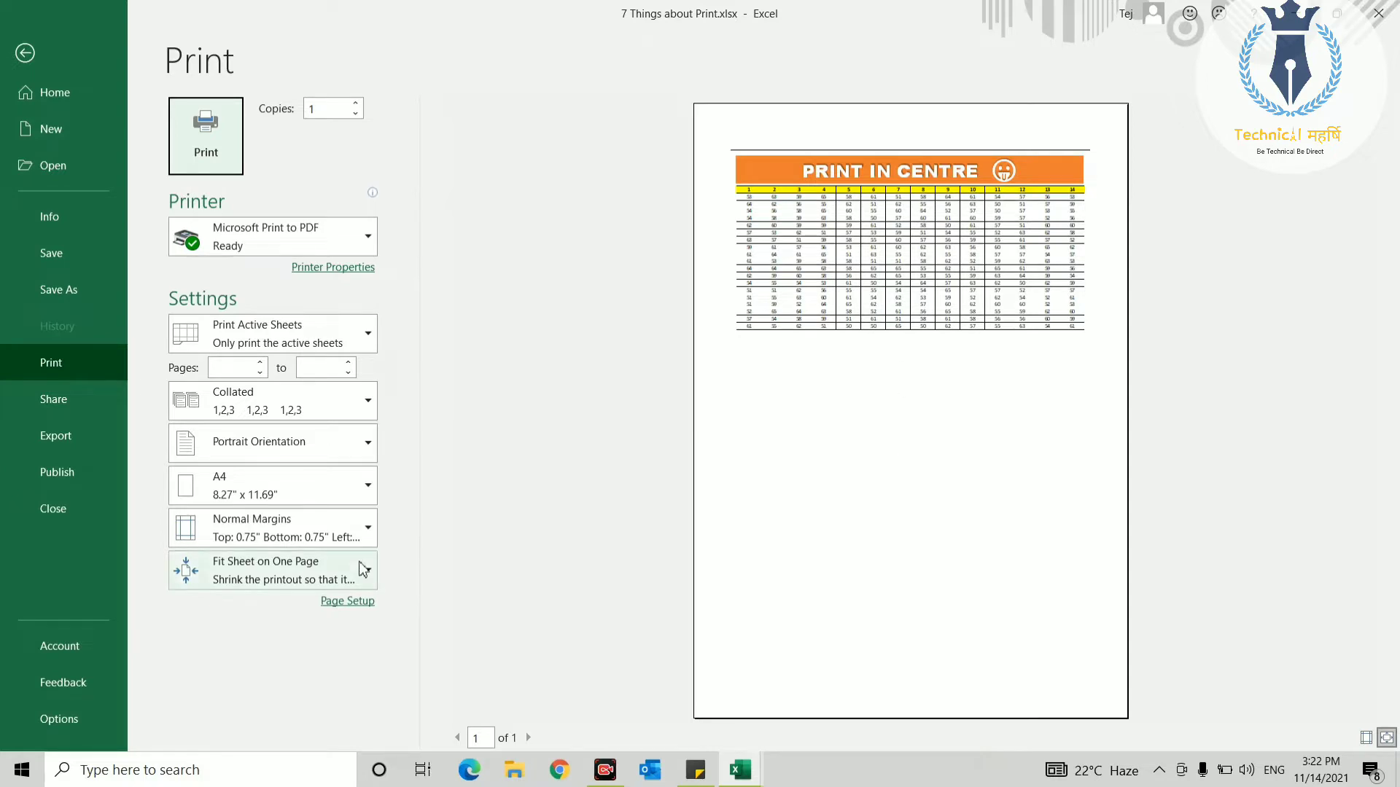
pyautogui.click(360, 605)
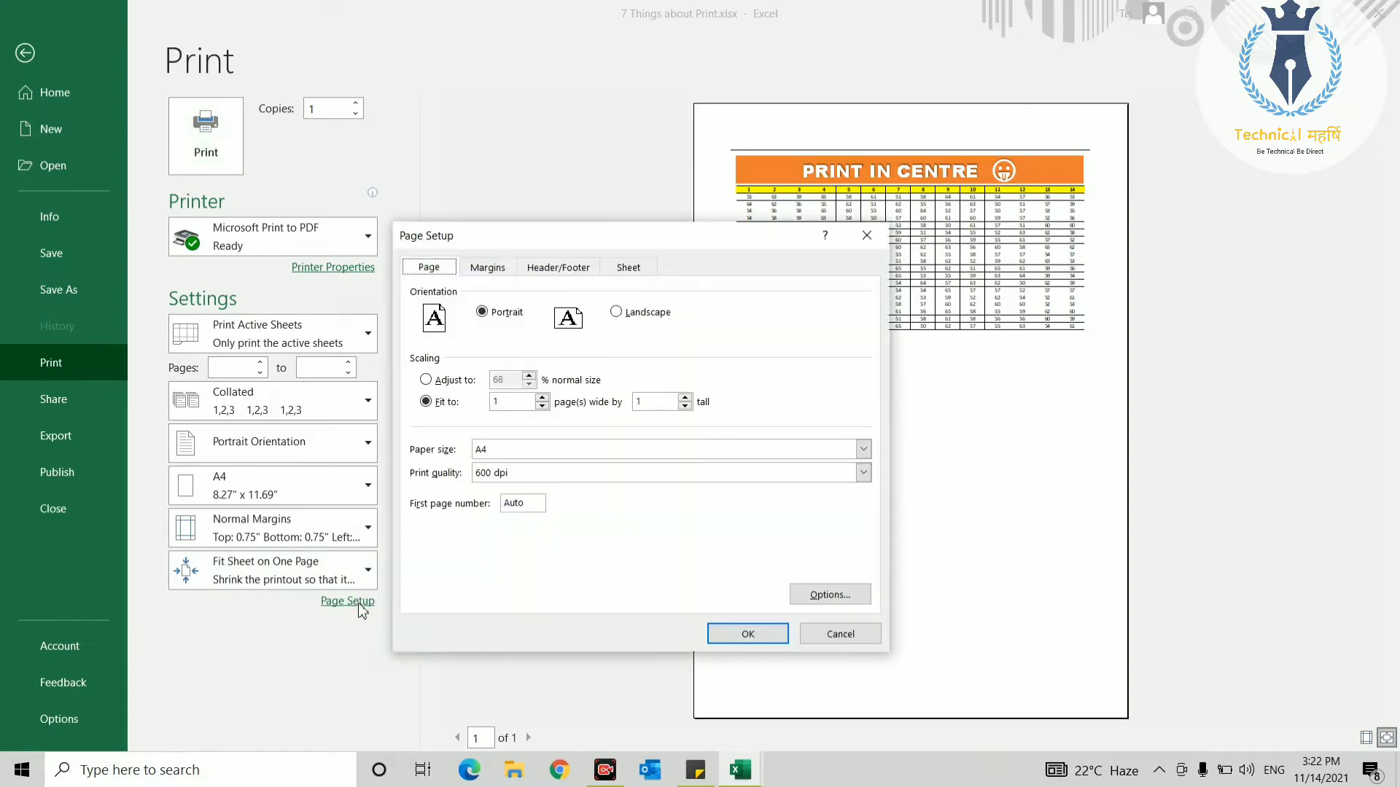
pyautogui.click(489, 274)
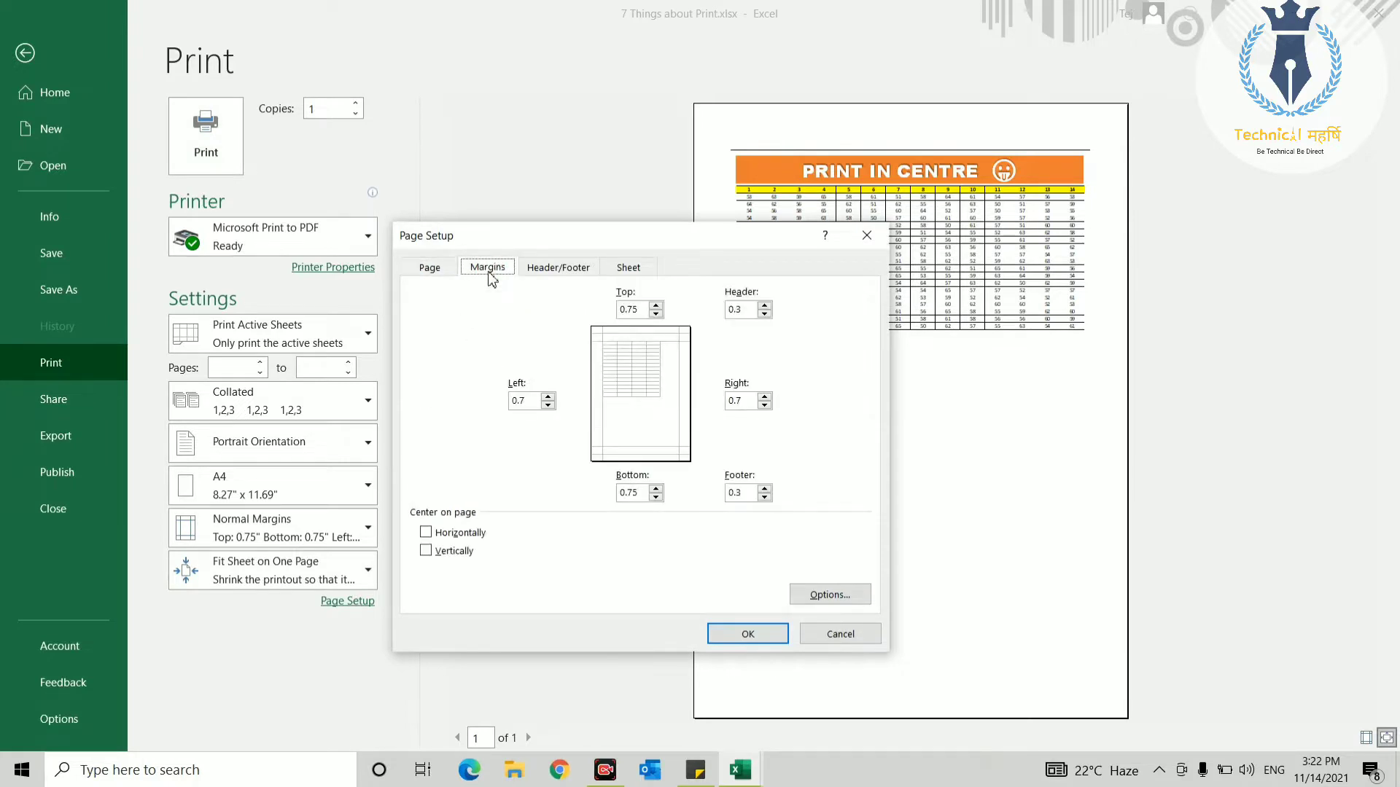
pyautogui.click(447, 533)
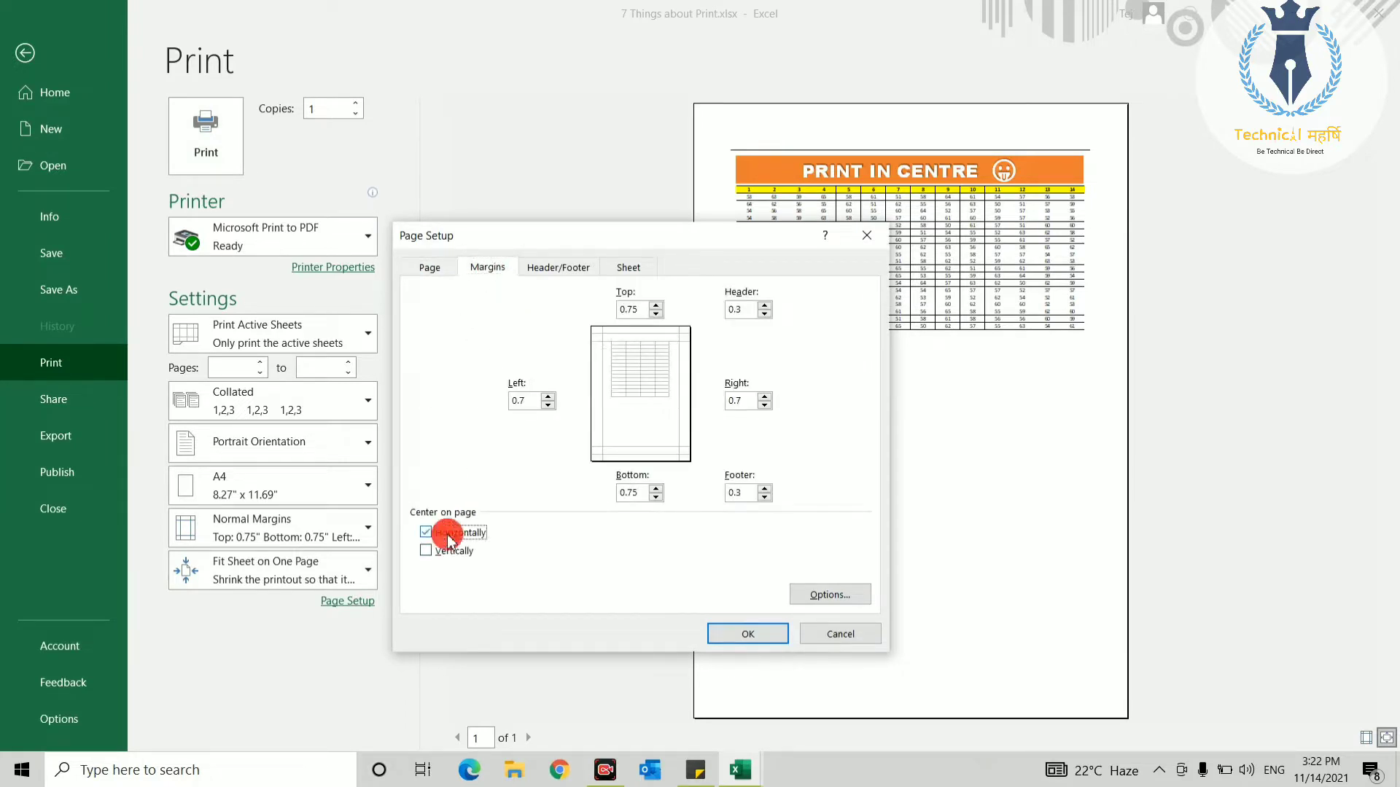
pyautogui.click(449, 552)
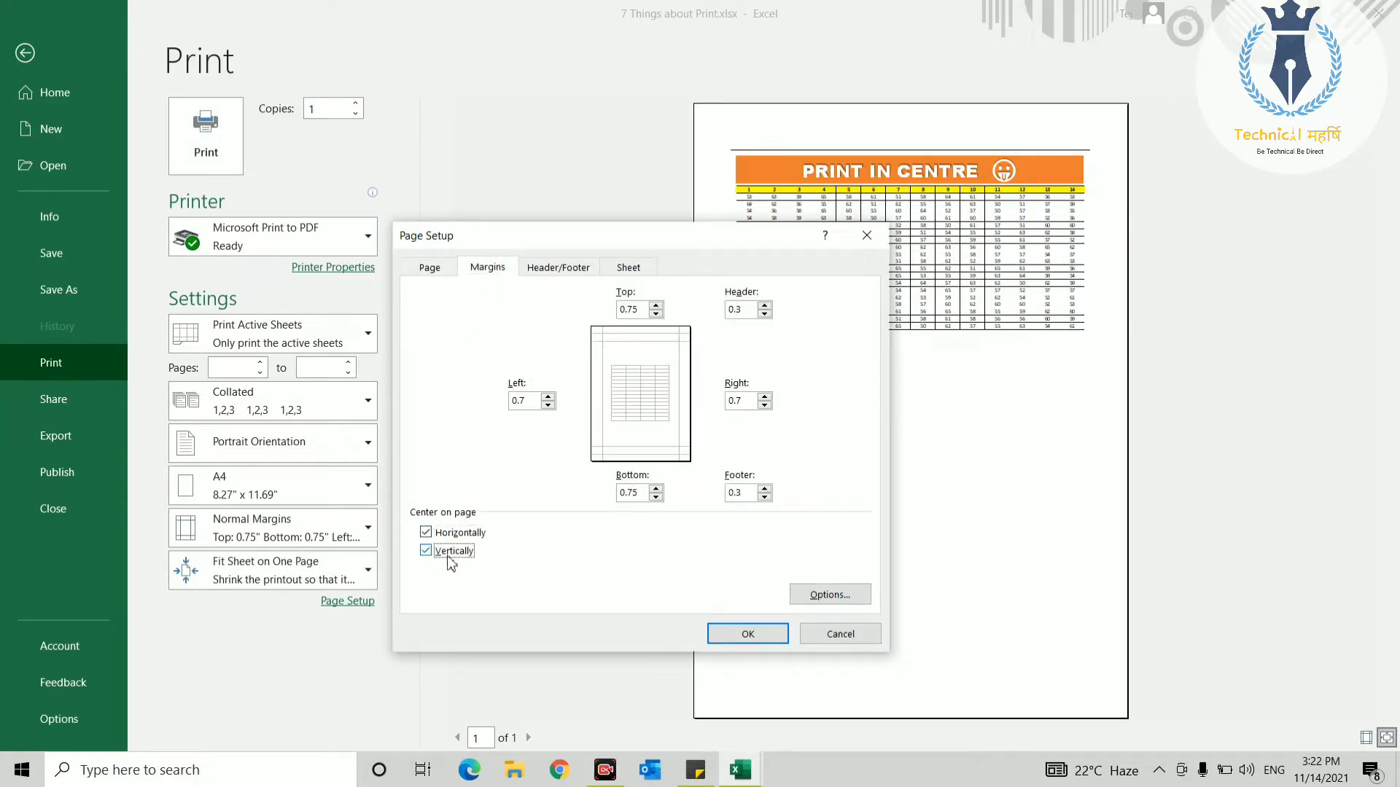
pyautogui.click(748, 635)
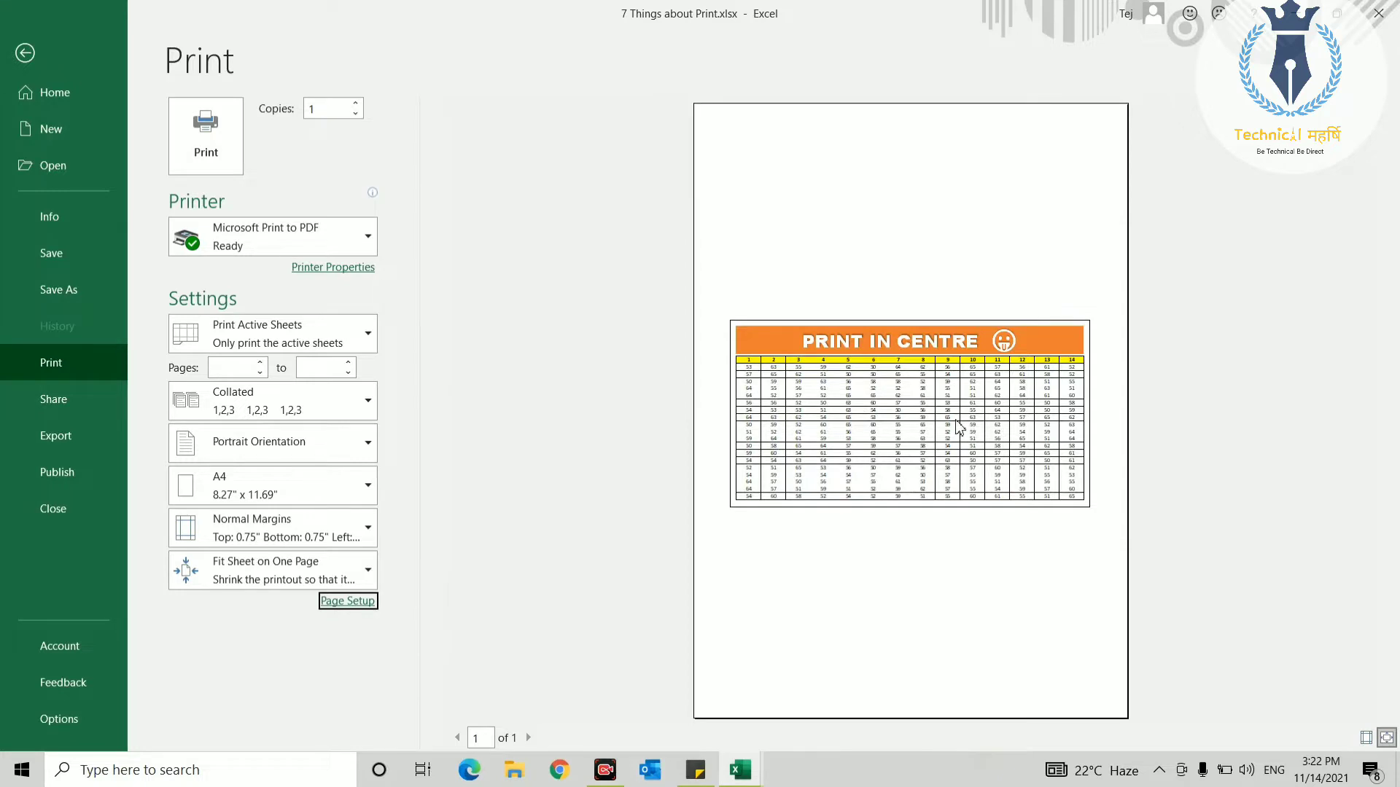
pyautogui.click(294, 450)
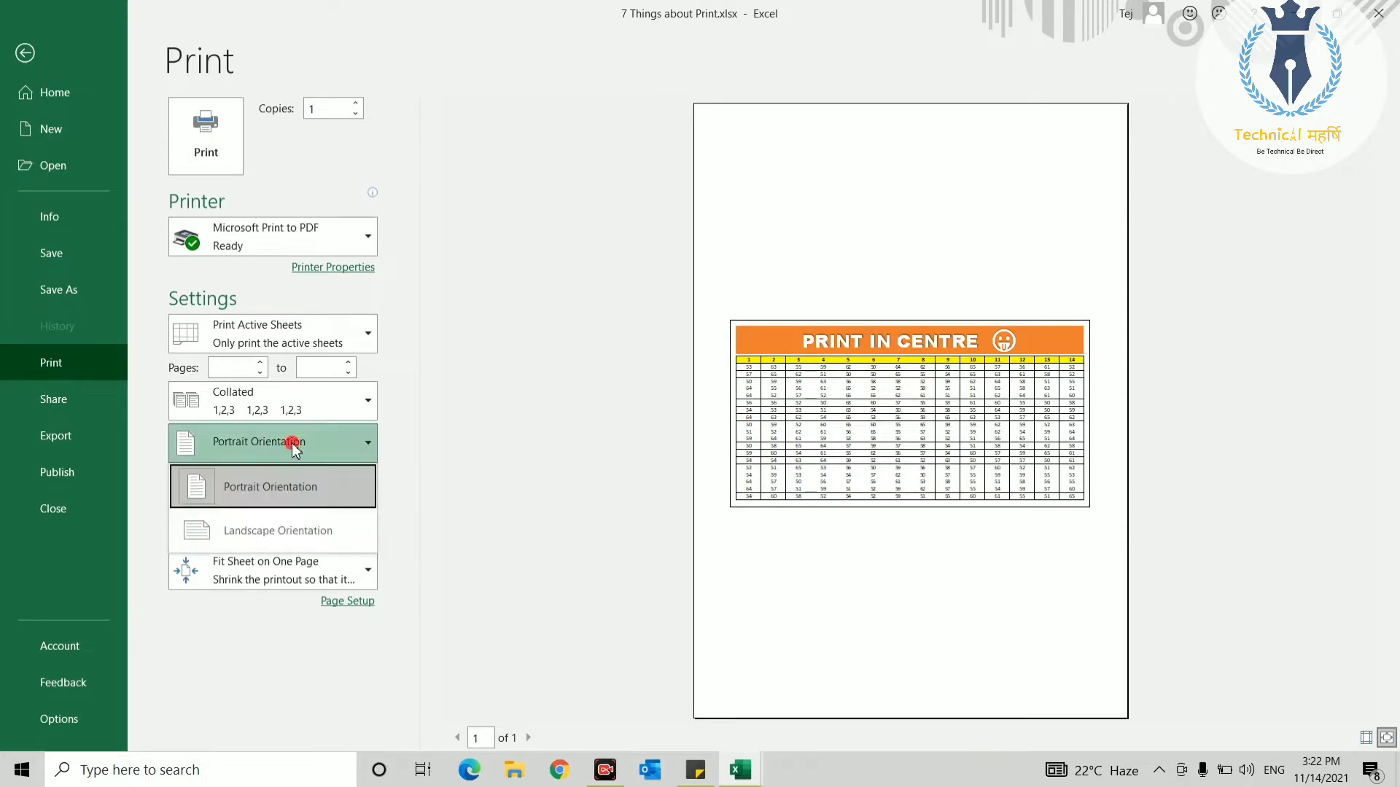
pyautogui.click(269, 526)
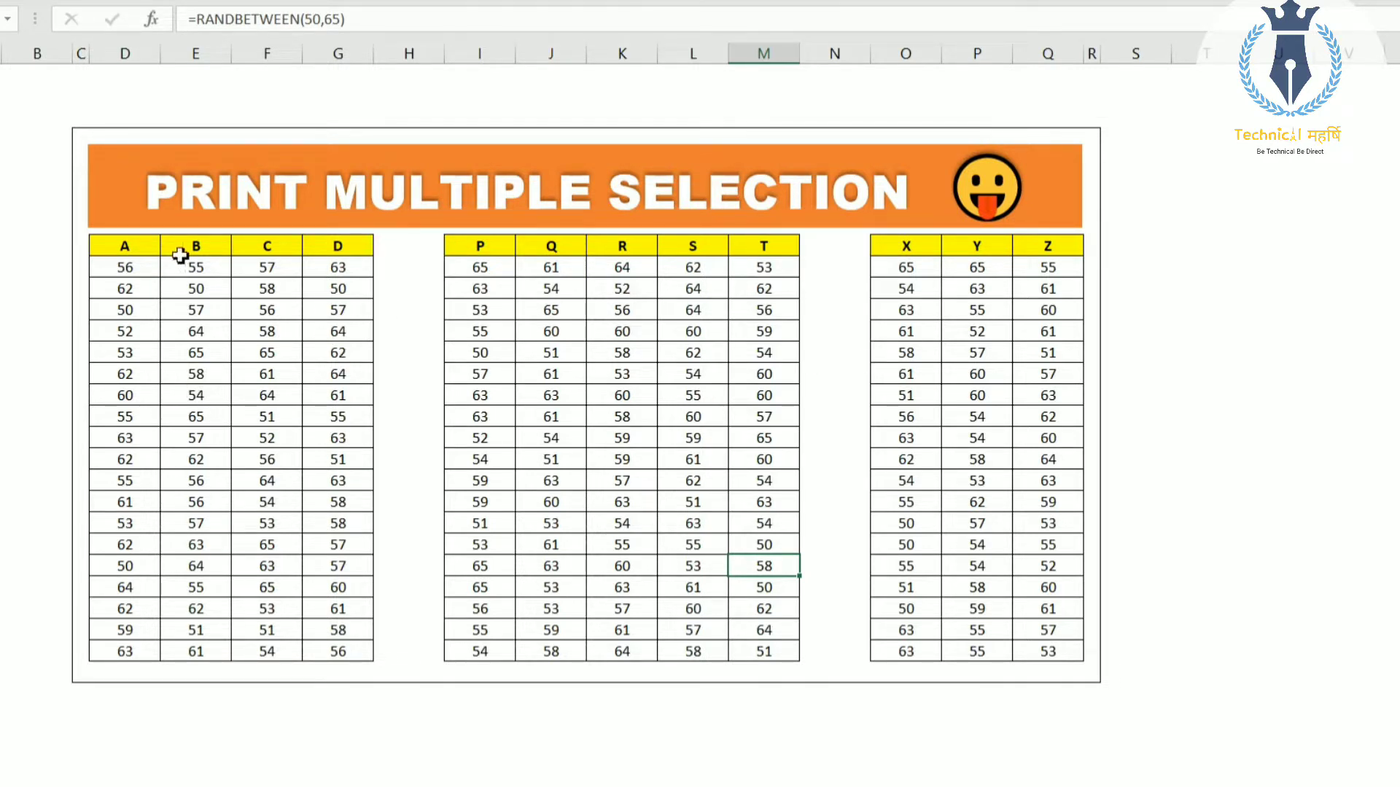
# - Select the A–D, P–T and X–Z tables together and set the print scope to Print Selection
pyautogui.click(141, 250)
pyautogui.hotkey('ctrl', 'a')
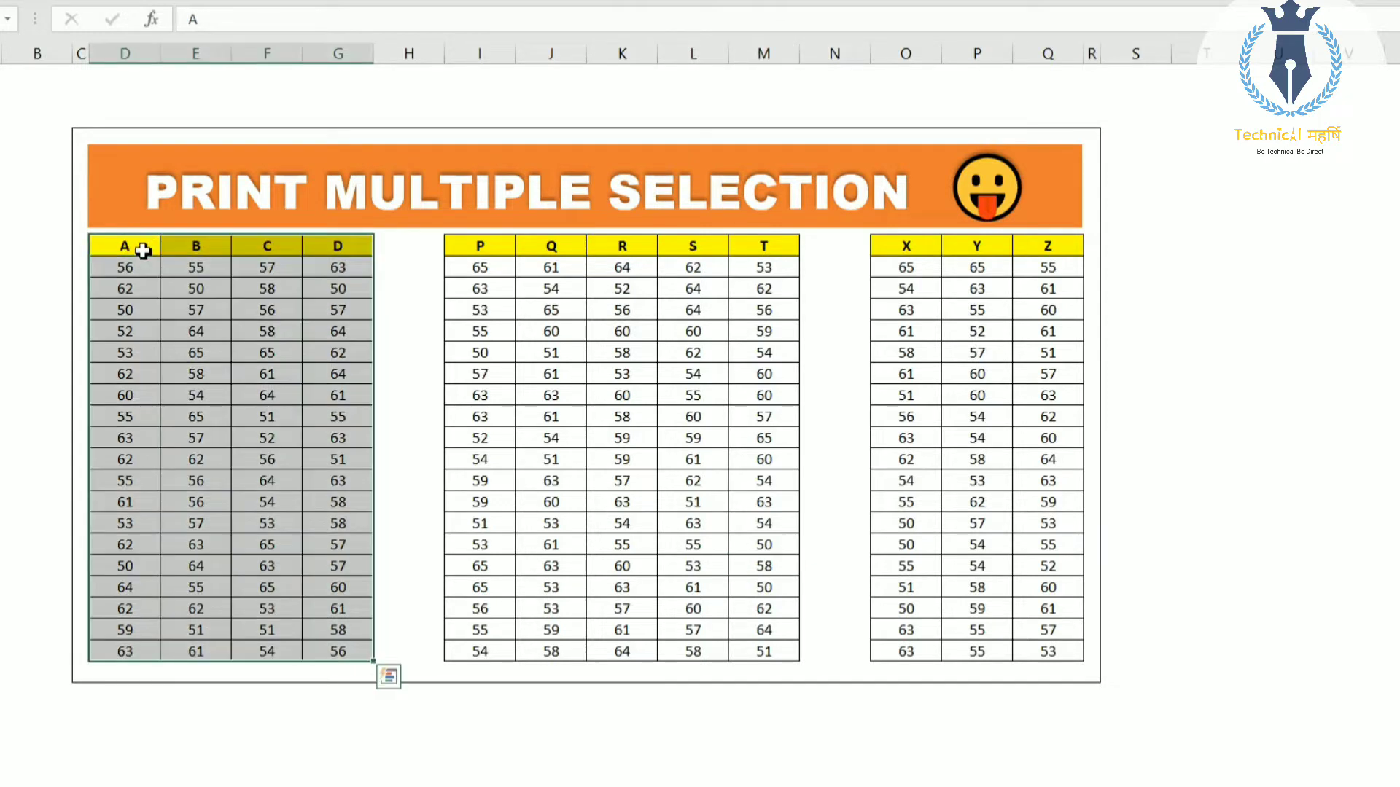
pyautogui.moveTo(476, 245); pyautogui.dragTo(771, 646)
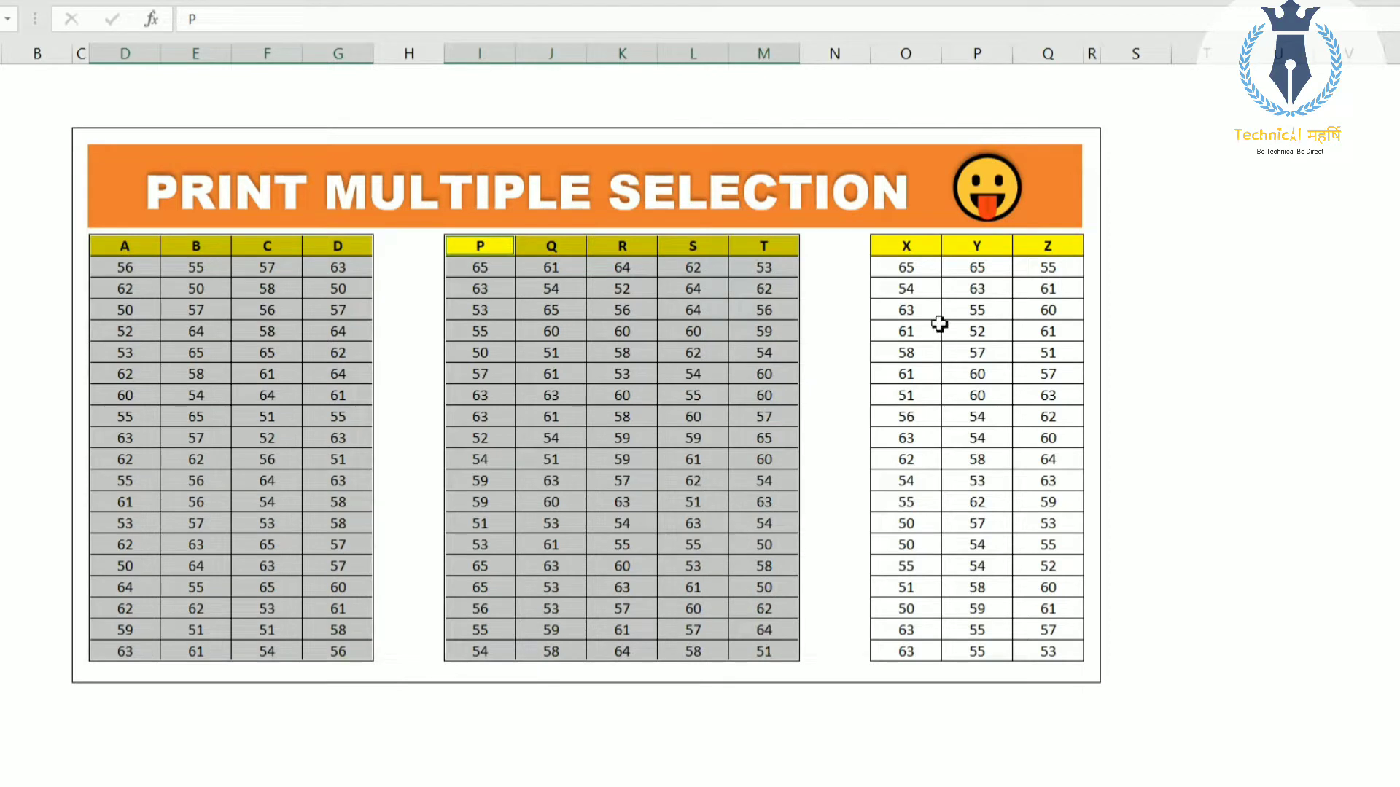
pyautogui.moveTo(908, 247); pyautogui.dragTo(1046, 651)
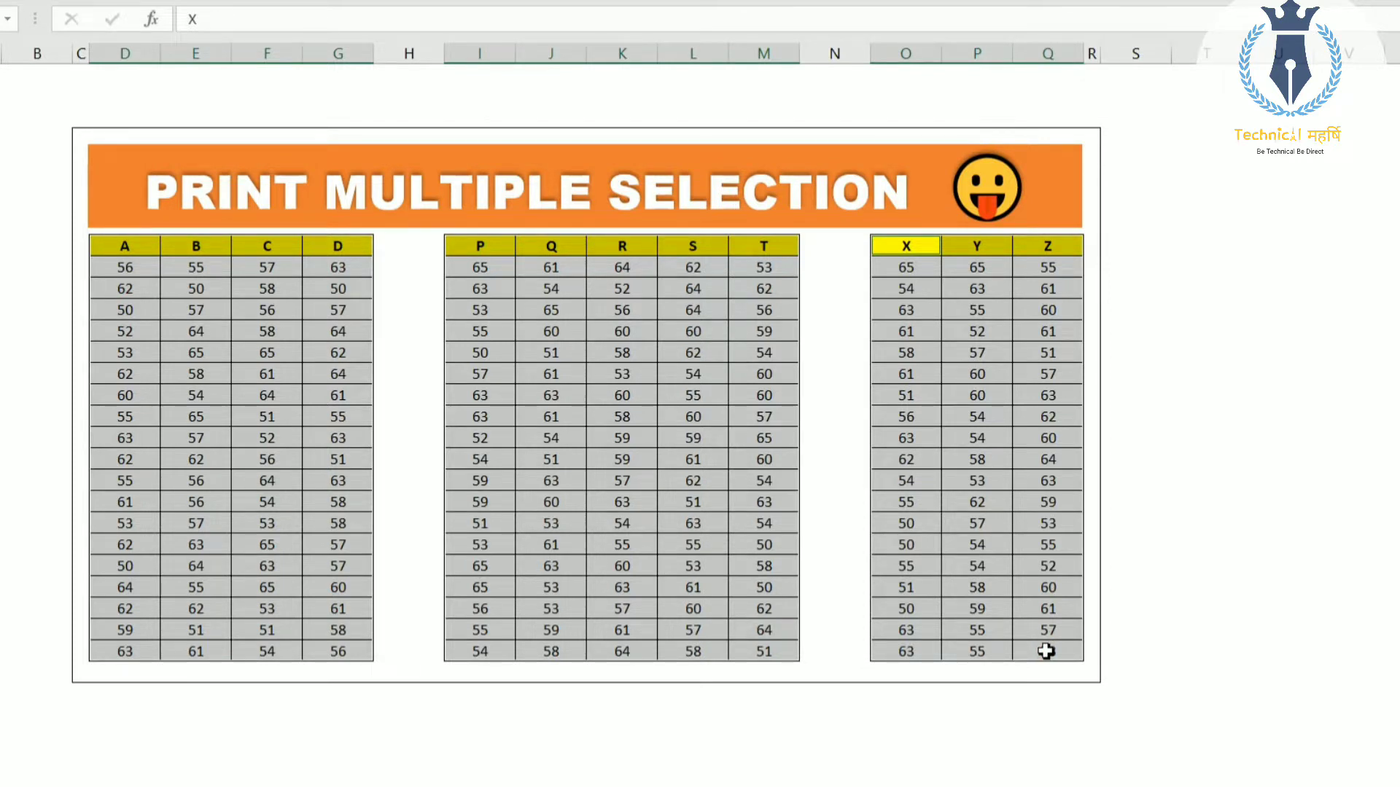
pyautogui.hotkey('ctrl', 'p')
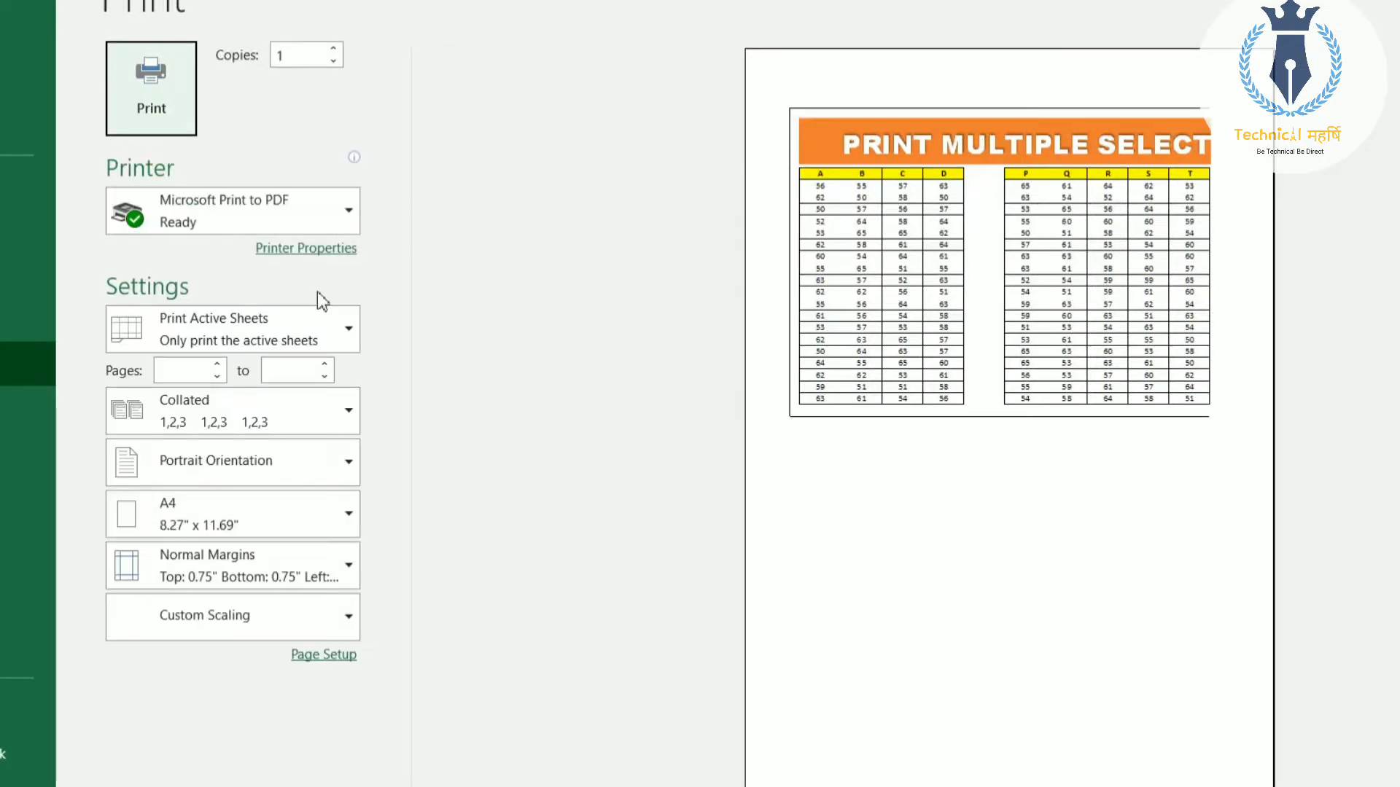
pyautogui.click(191, 330)
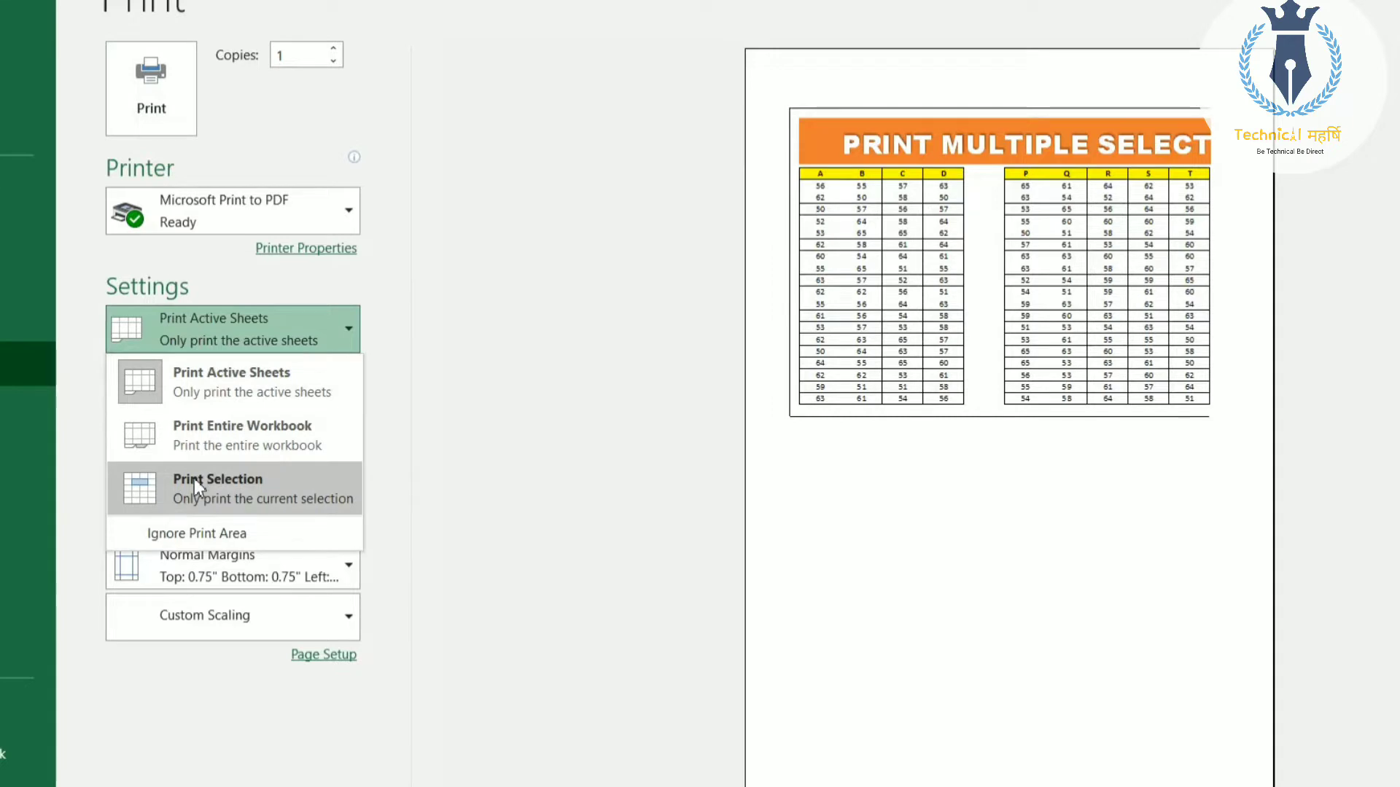
pyautogui.click(194, 478)
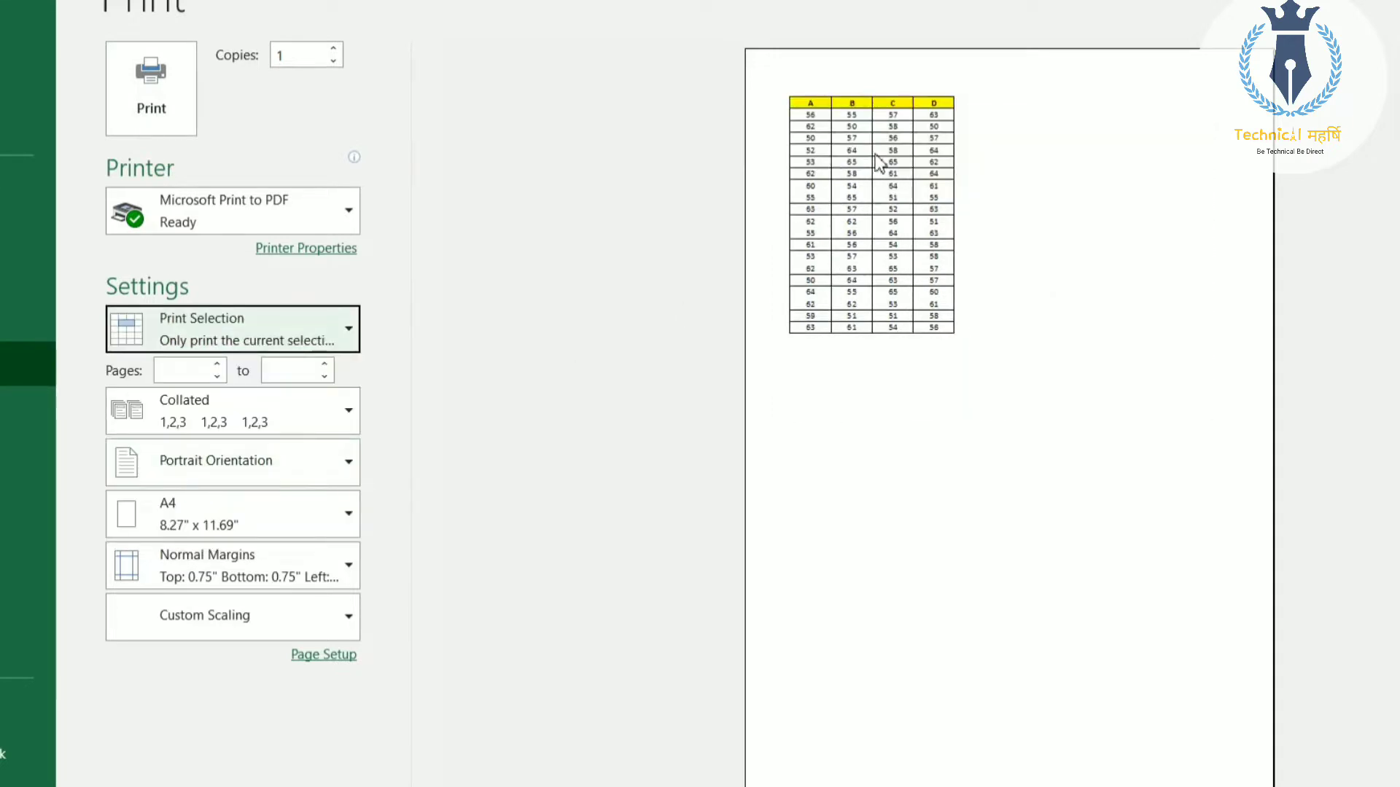
# - Page through the print preview of the selected tables to check how each one is laid out
pyautogui.click(558, 786)
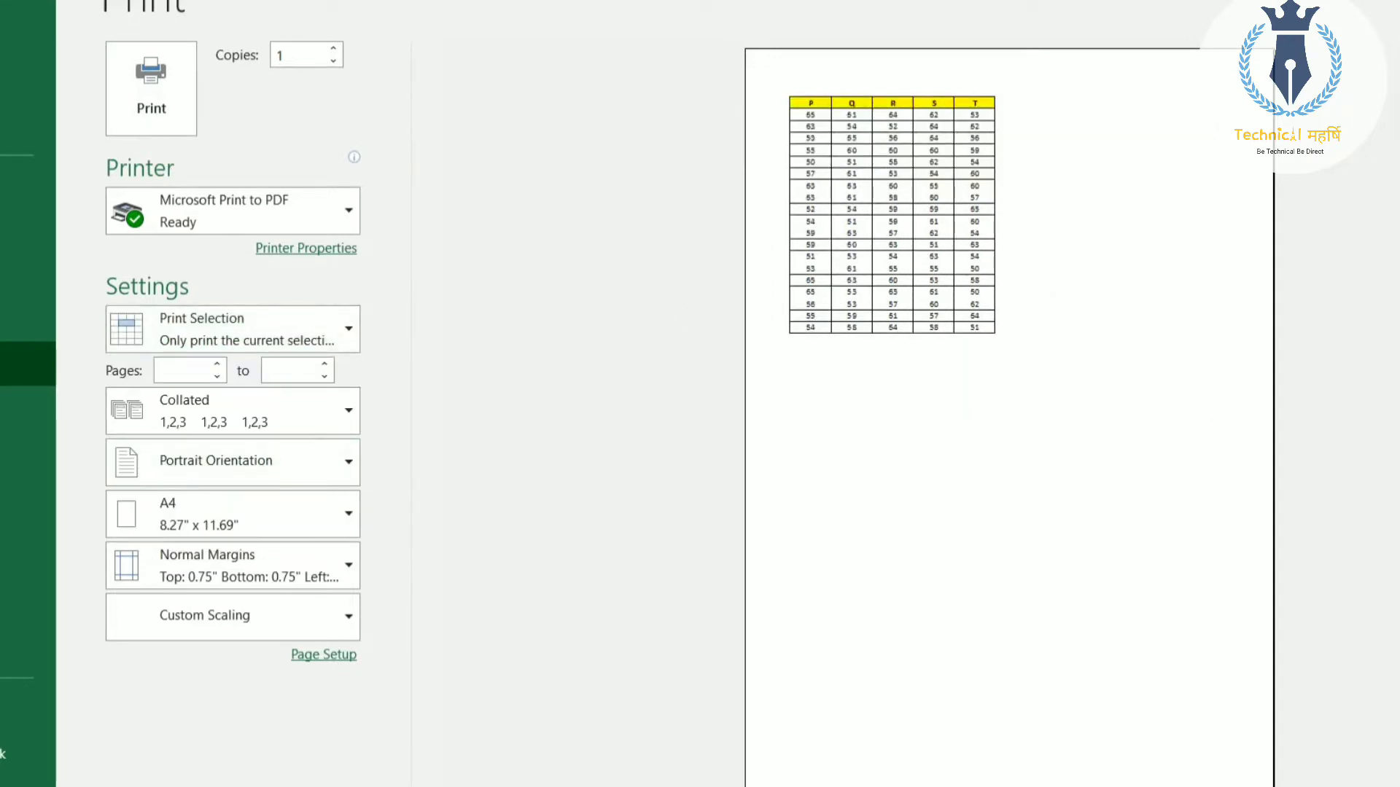
pyautogui.click(557, 786)
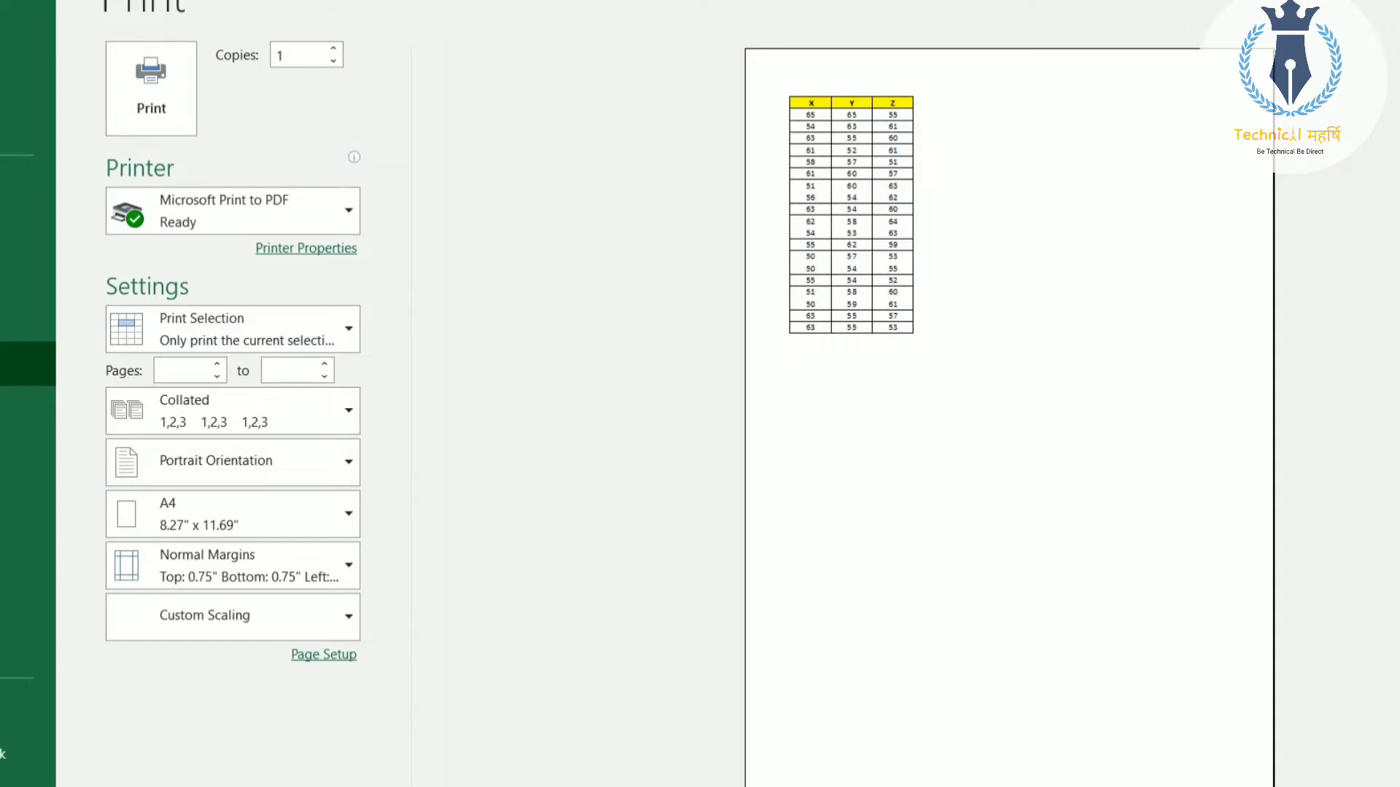
pyautogui.click(447, 786)
pyautogui.click(446, 786)
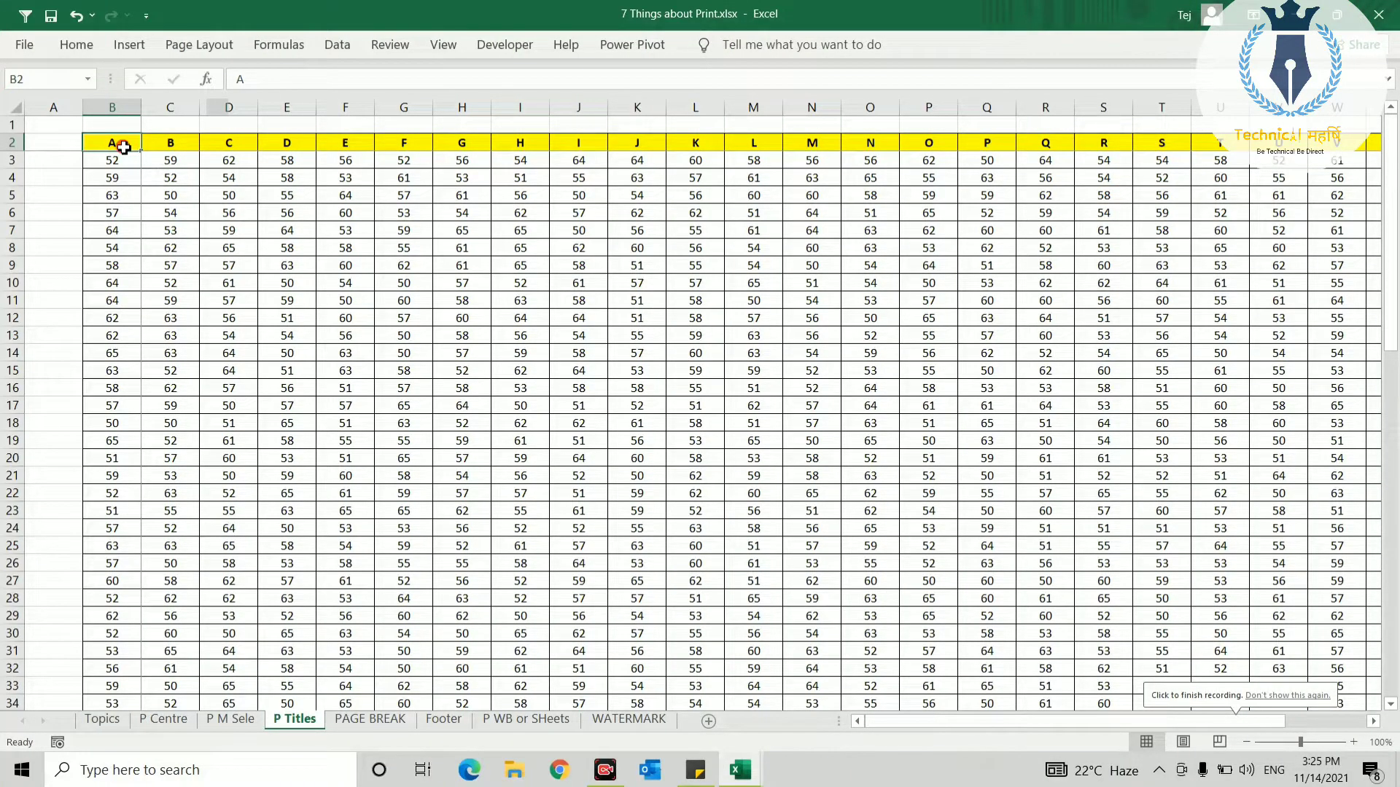
# - Select the P Titles data from the header in B2 across to column AA and down to row 78 to review its extent
pyautogui.hotkey('shift', 'Right')
pyautogui.hotkey('shift', 'Right')
pyautogui.hotkey('shift', 'Right')
pyautogui.hotkey('ctrl', 'shift', 'Right')
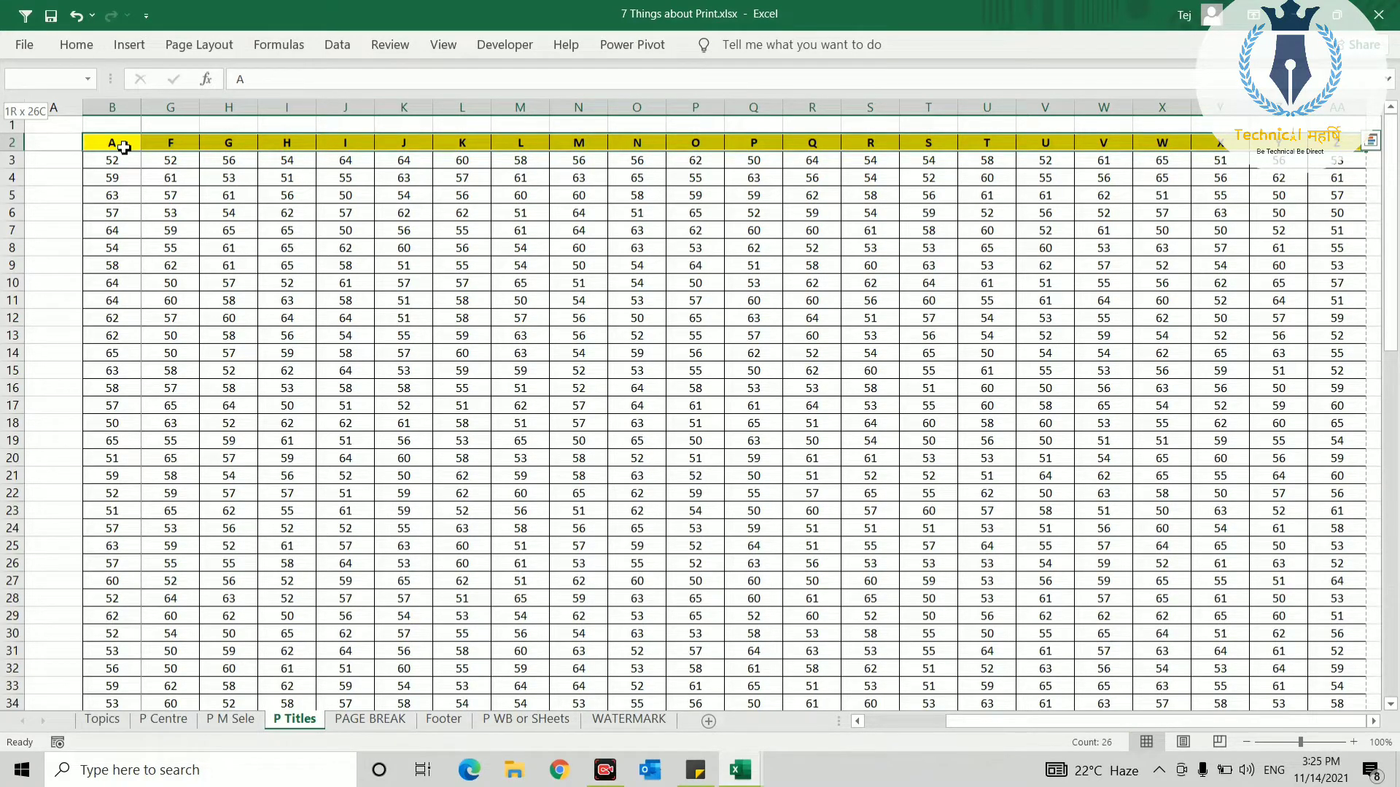
pyautogui.hotkey('ctrl', 'shift', 'Down')
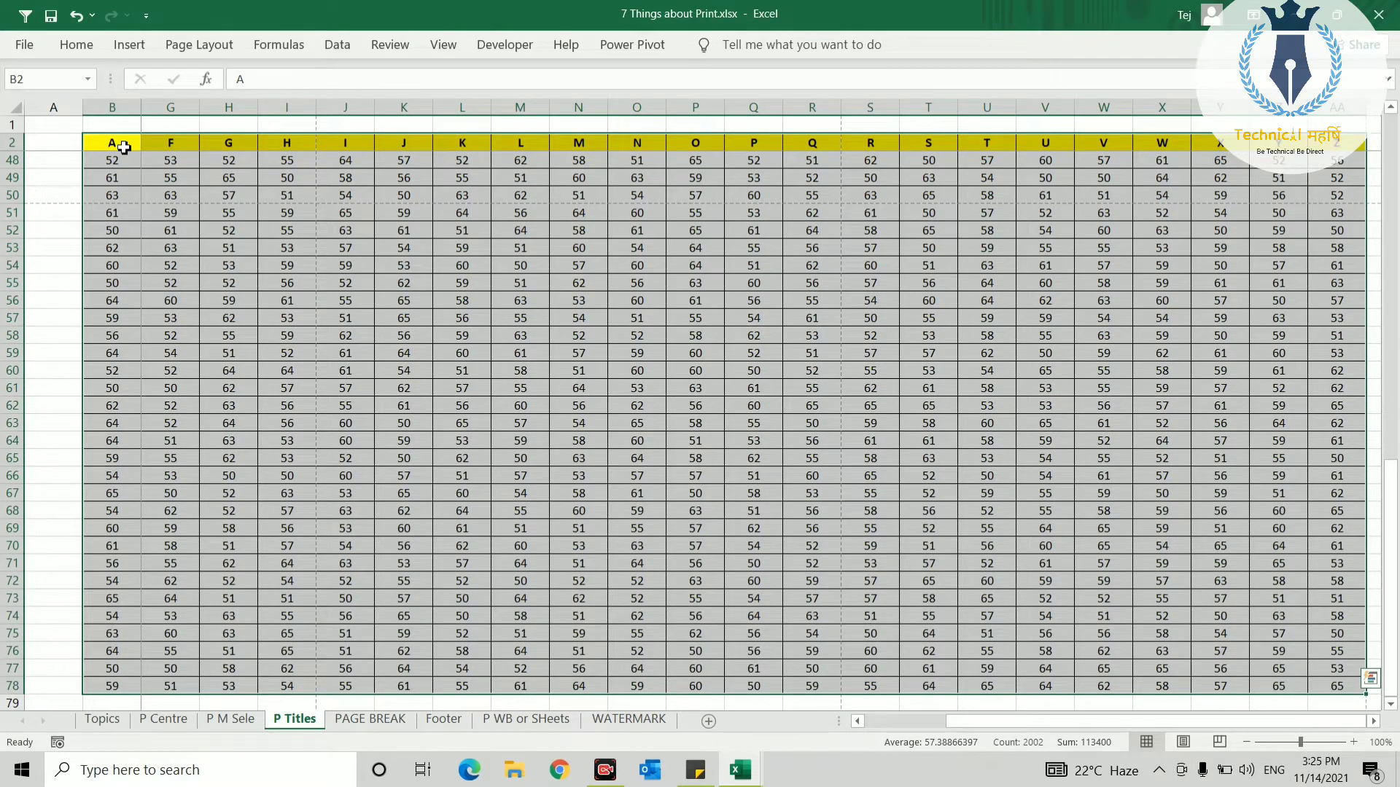
pyautogui.click(124, 148)
pyautogui.hotkey('ctrl', 'Home')
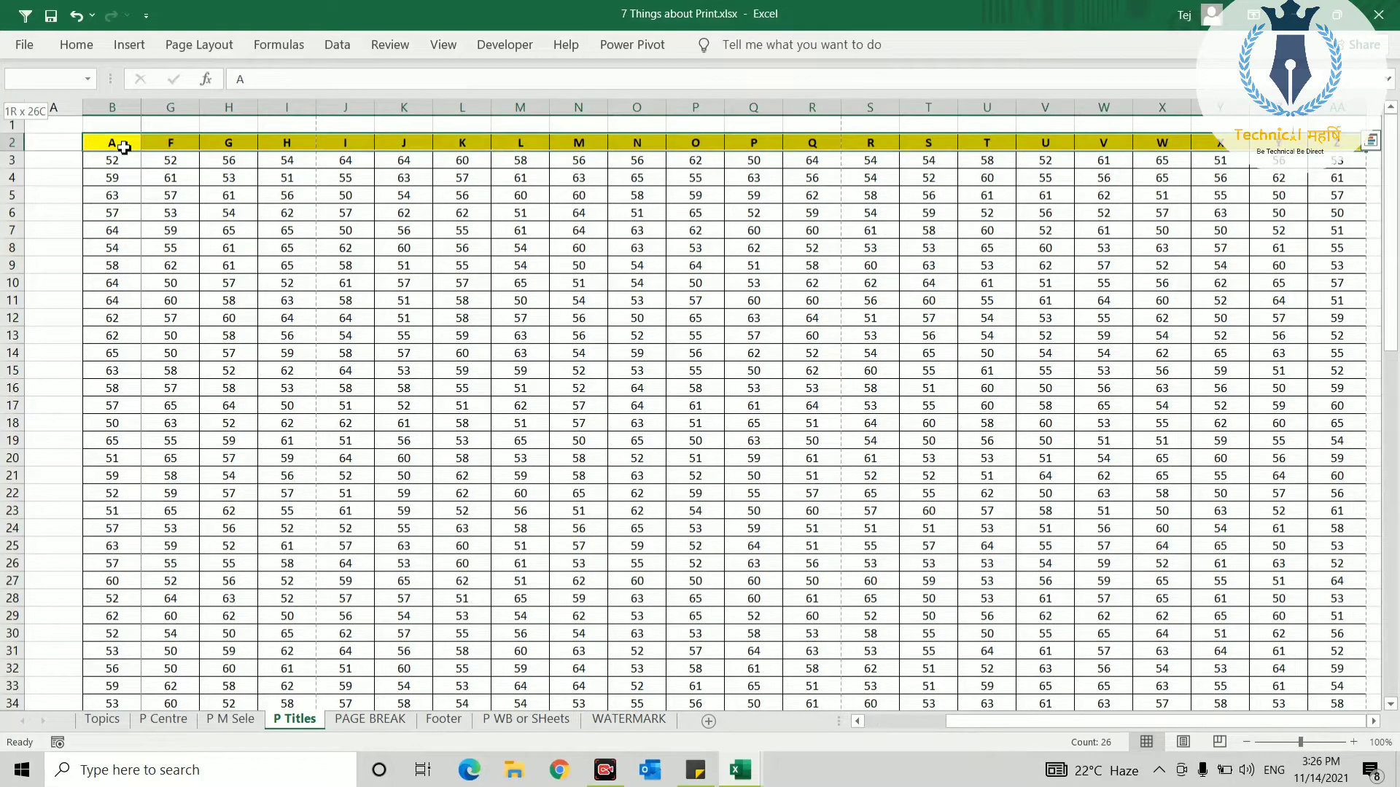
# - Page through the P Titles print preview to check which pages carry the header row, and return to the sheet
pyautogui.hotkey('ctrl', 'p')
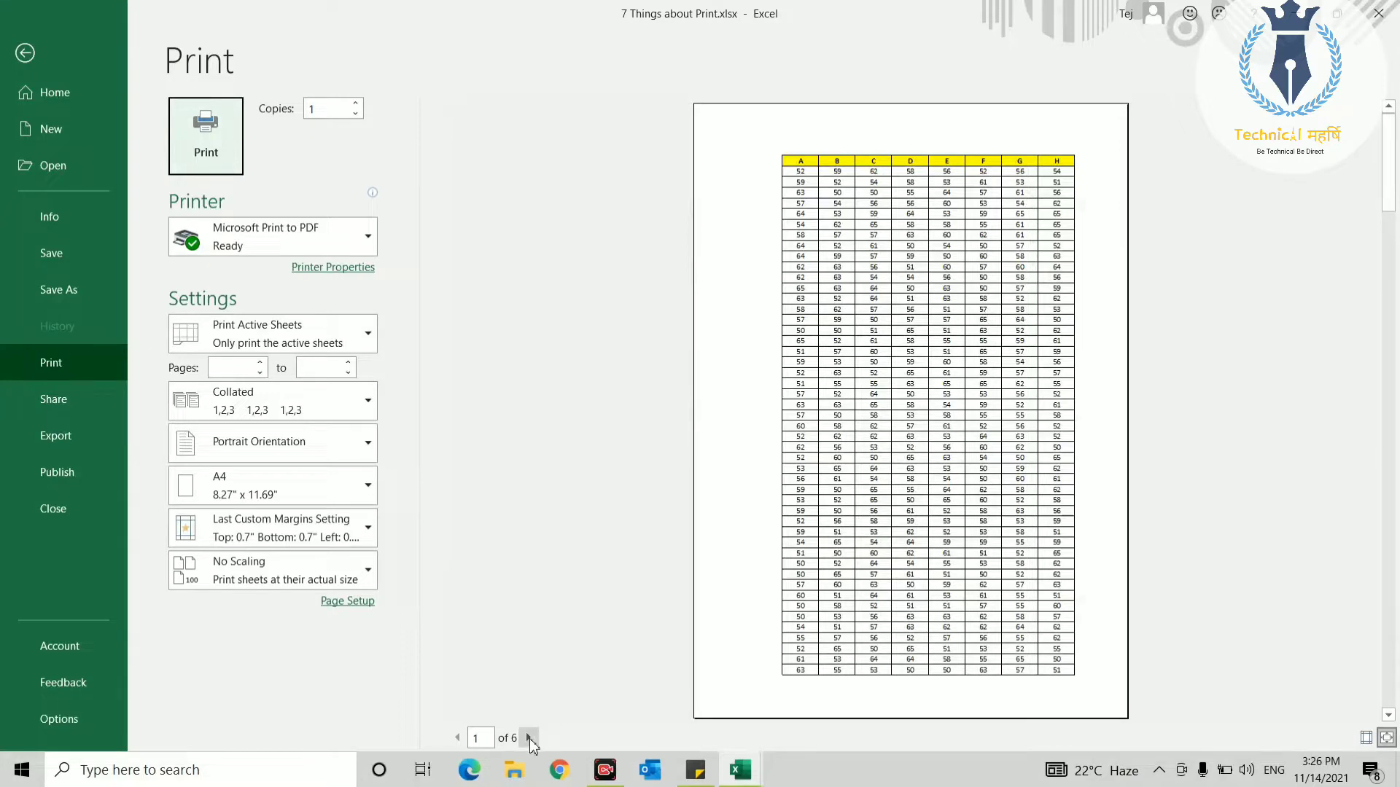
pyautogui.click(529, 738)
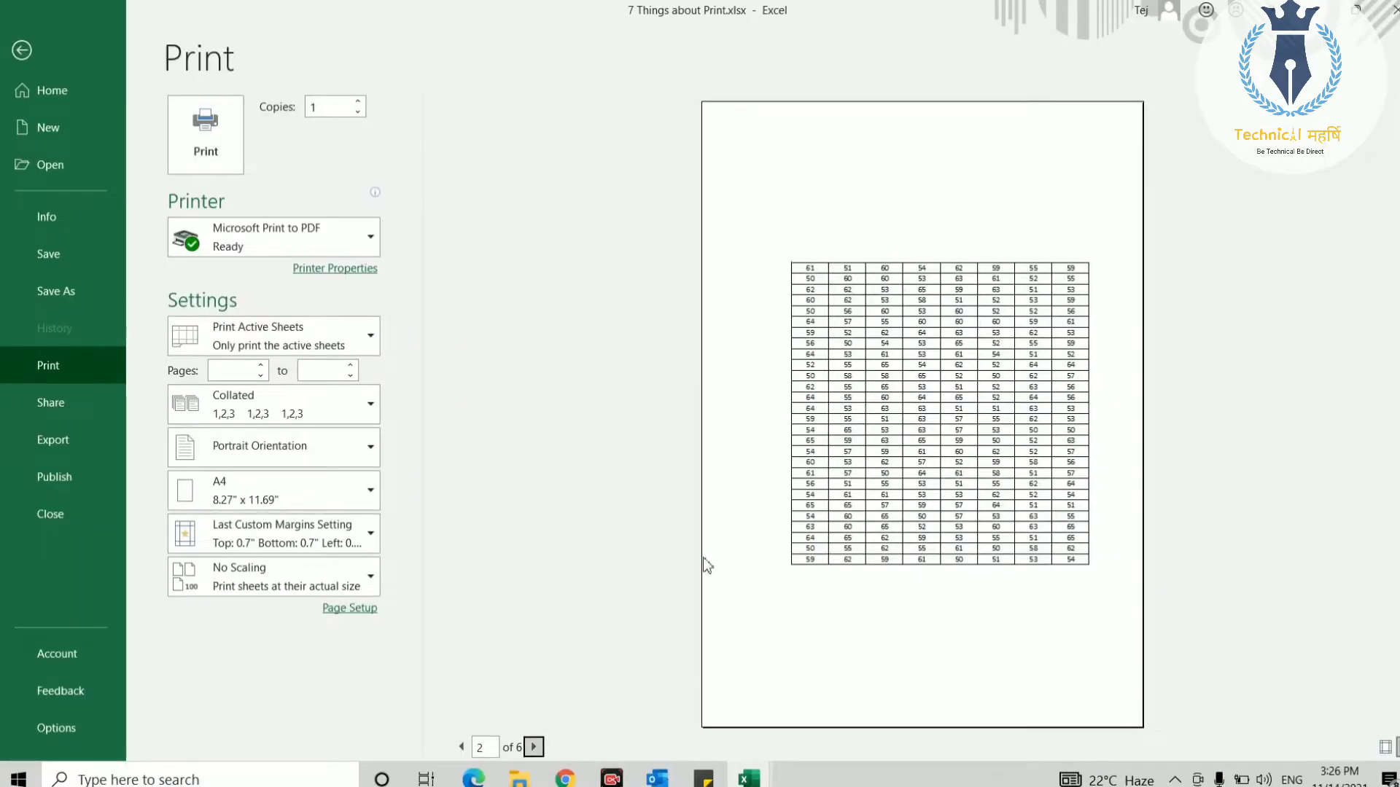
pyautogui.click(533, 747)
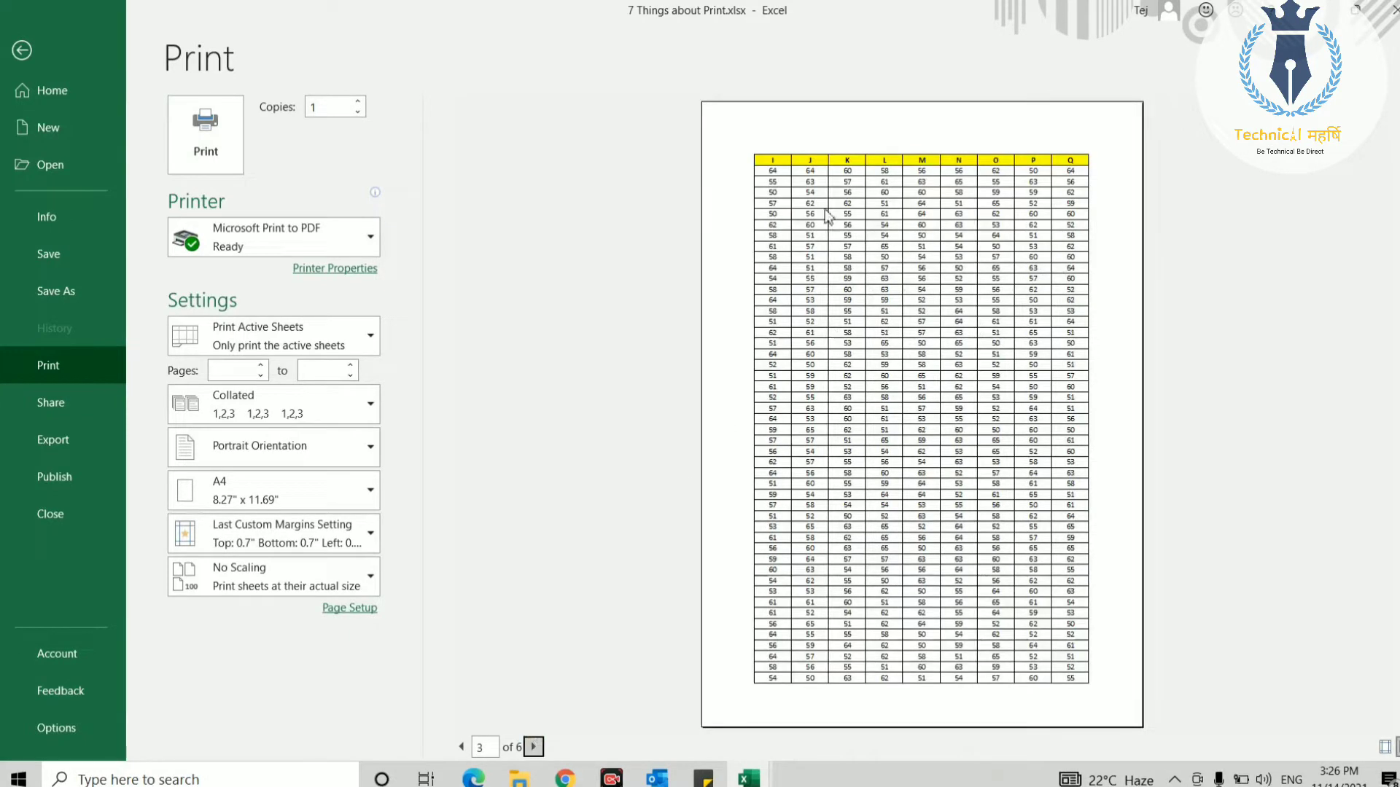
pyautogui.click(533, 751)
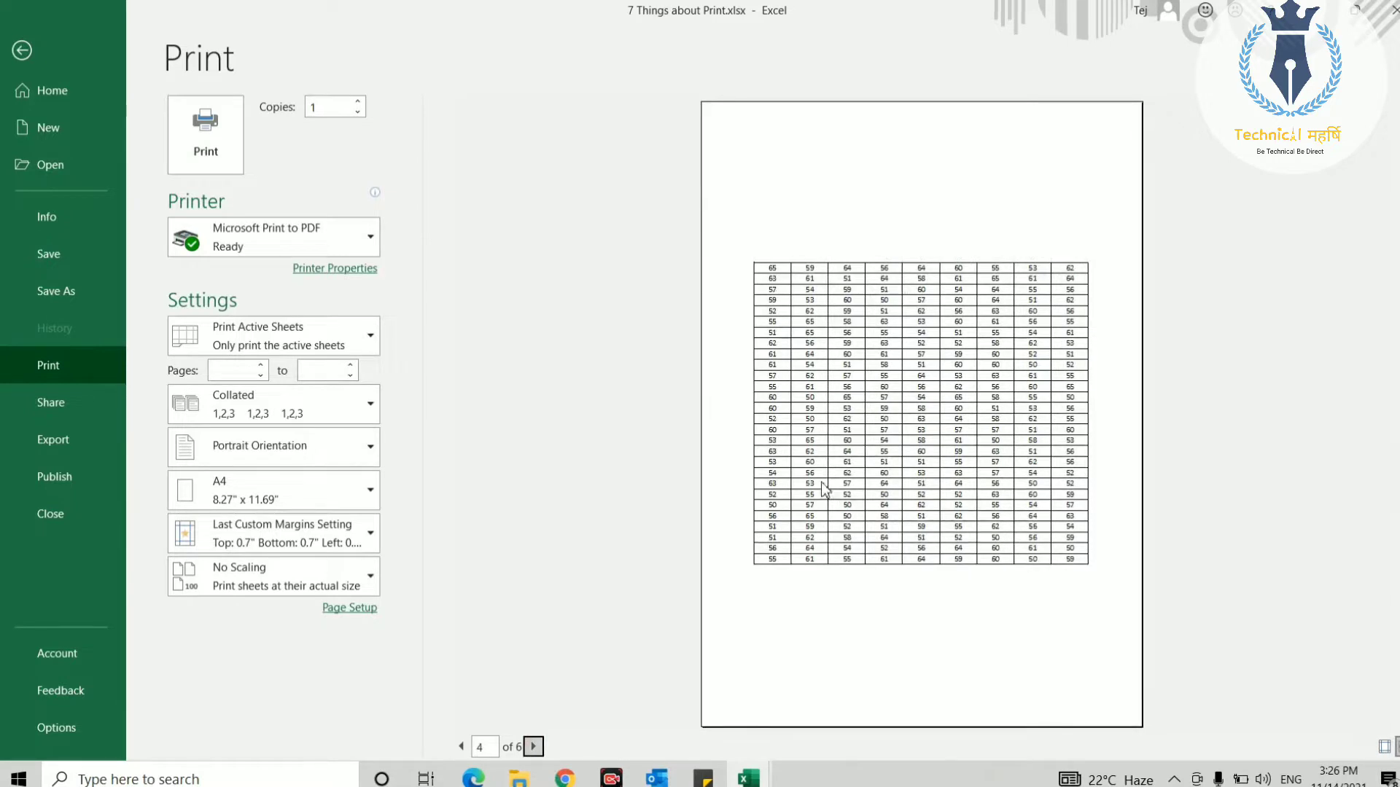
pyautogui.click(533, 747)
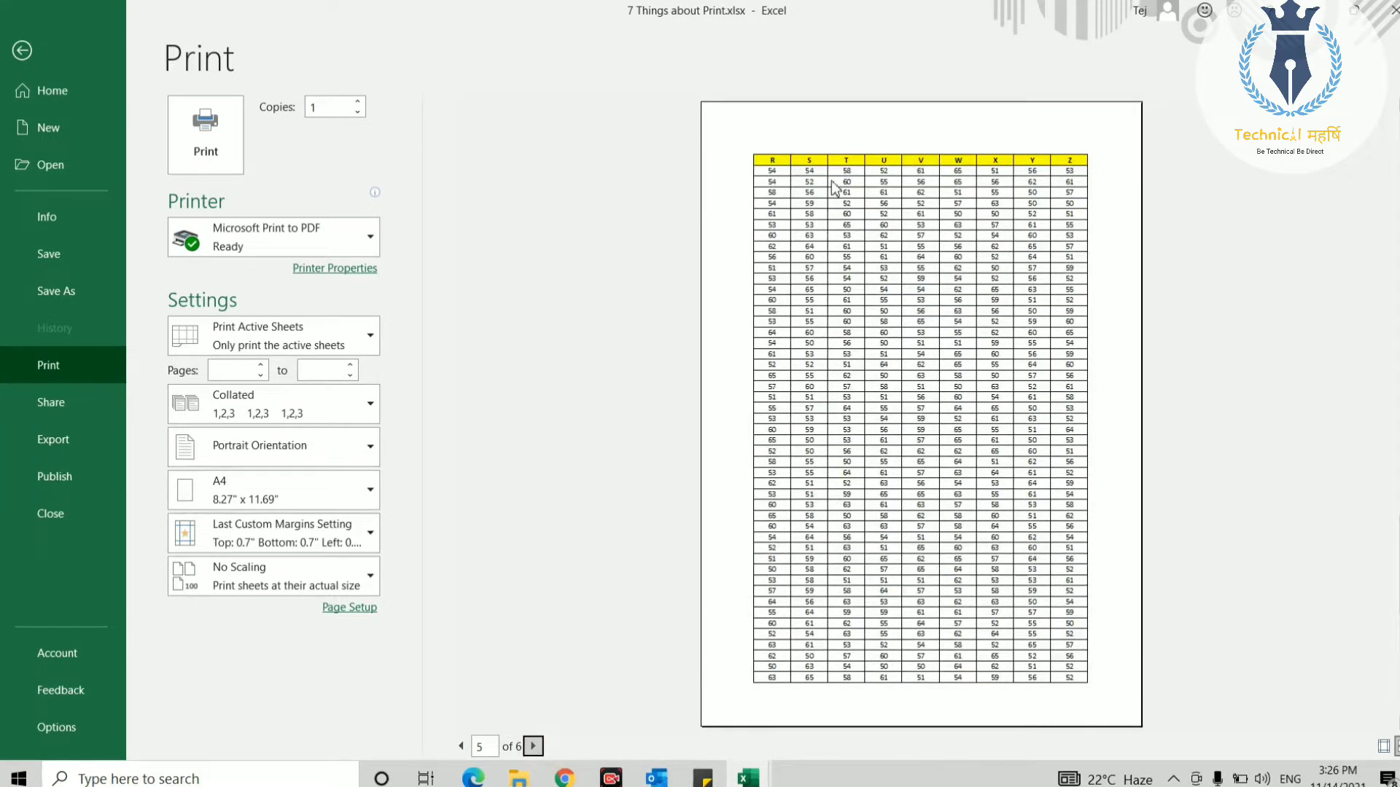
pyautogui.click(533, 747)
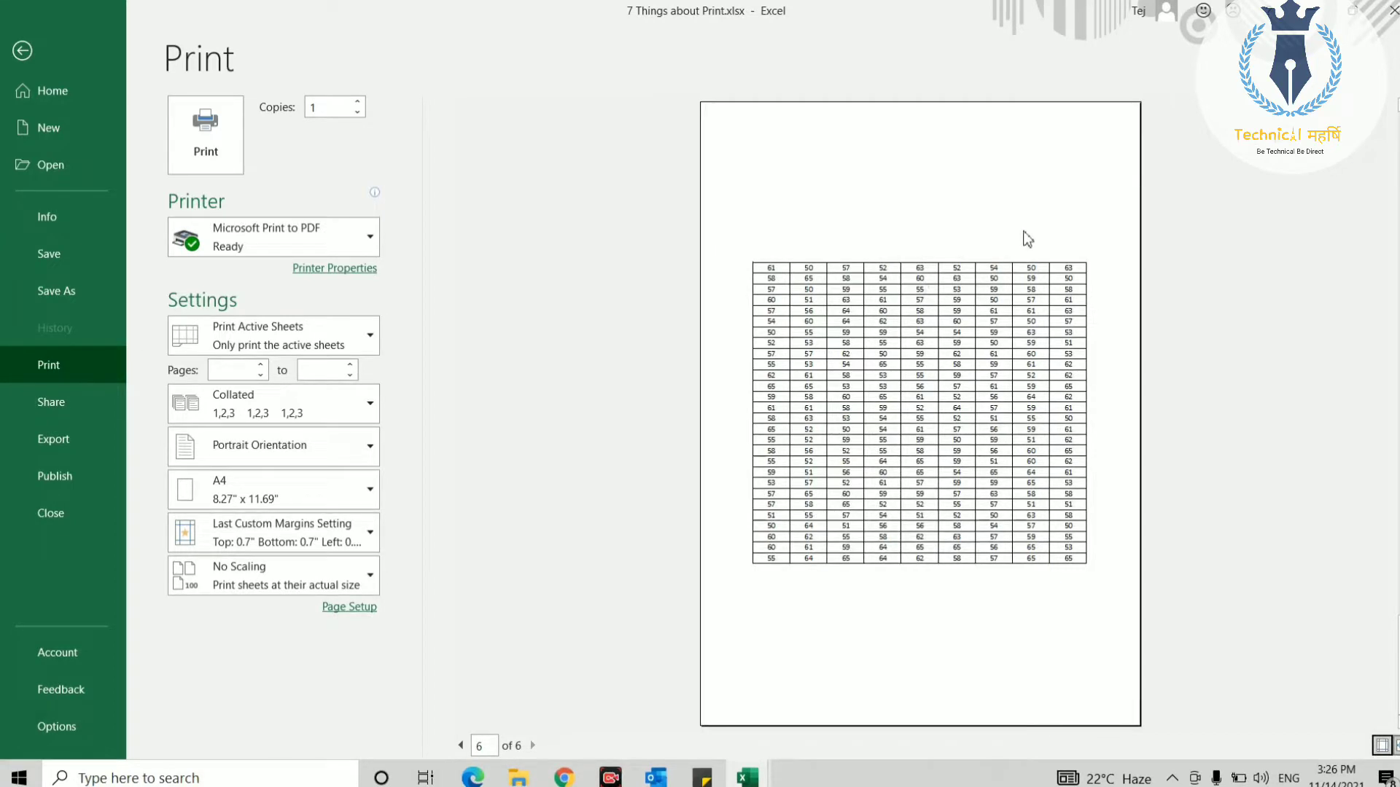
pyautogui.press('Escape')
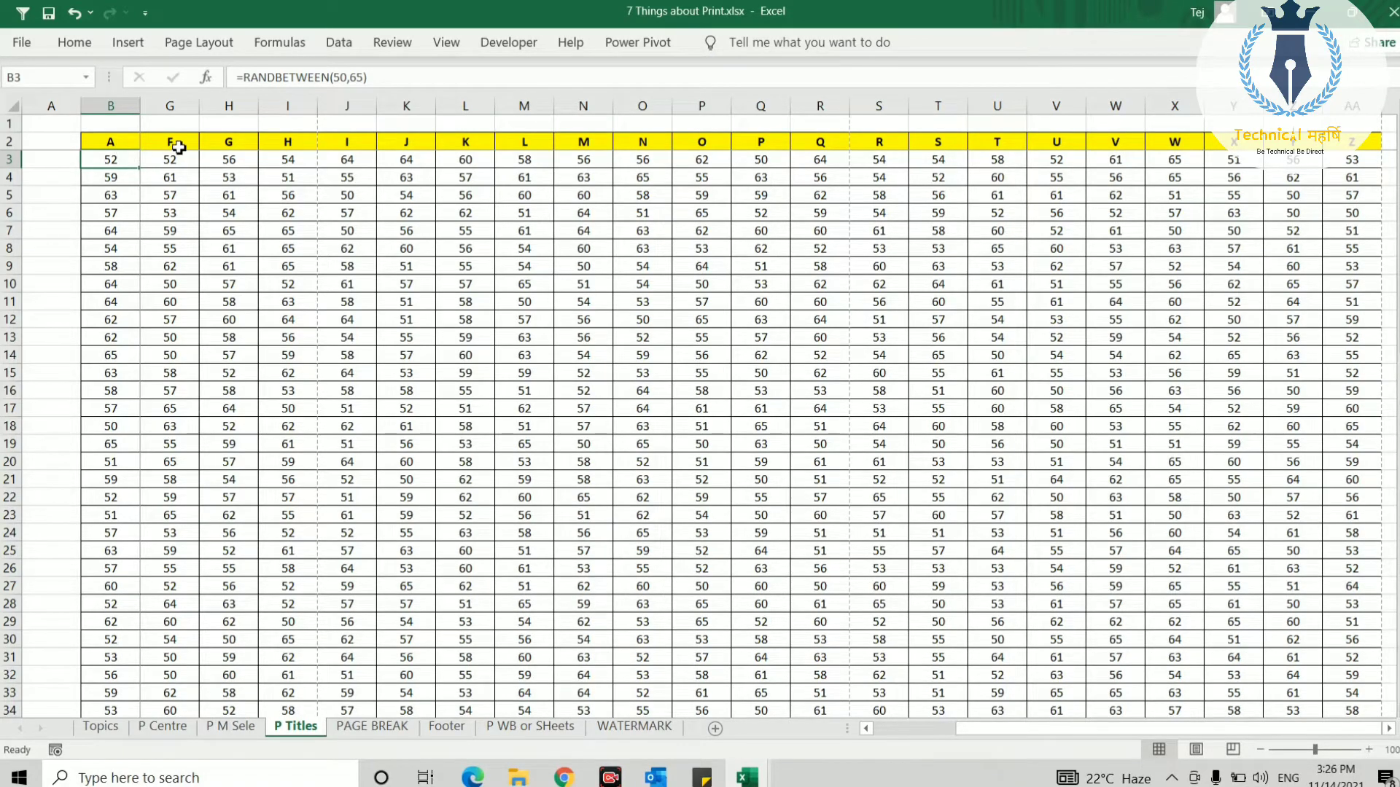
pyautogui.click(238, 148)
pyautogui.press('Left')
pyautogui.press('Left')
pyautogui.press('Left')
pyautogui.press('Left')
pyautogui.press('Left')
pyautogui.press('Left')
pyautogui.press('Left')
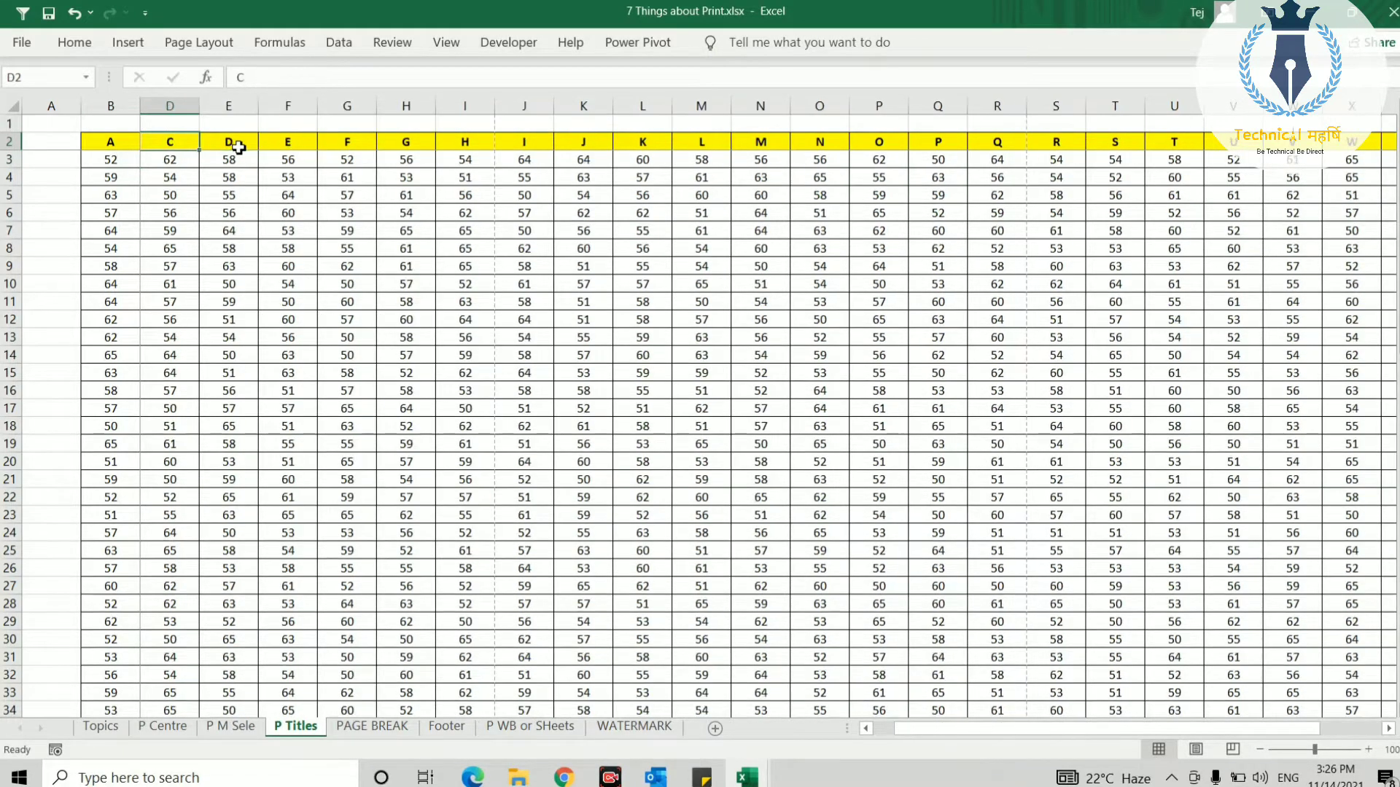
pyautogui.press('Right')
pyautogui.press('Right')
pyautogui.press('Right')
pyautogui.press('Right')
pyautogui.press('Right')
pyautogui.press('Right')
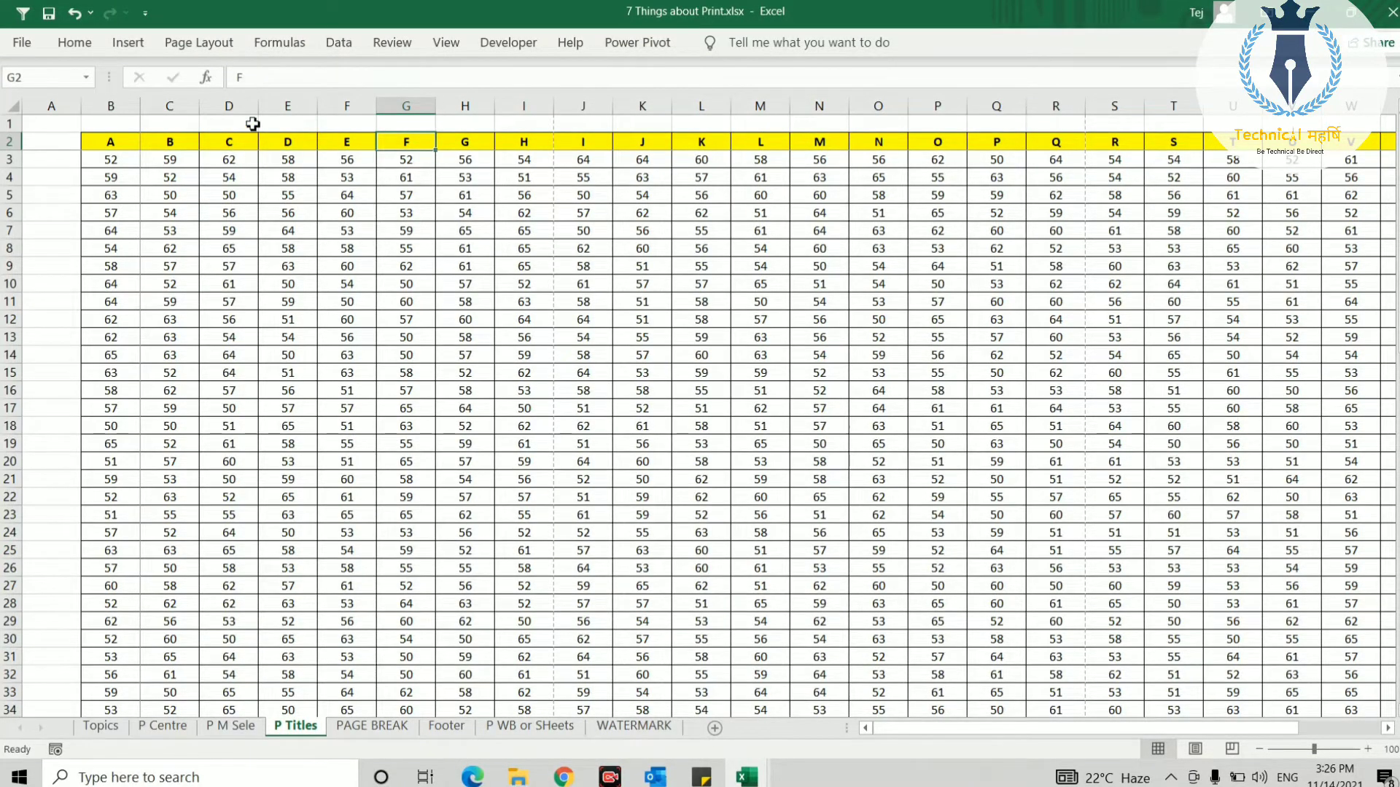
# - Set header row 2 ($2:$2) of the P Titles sheet to repeat at the top of every printed page
pyautogui.click(187, 40)
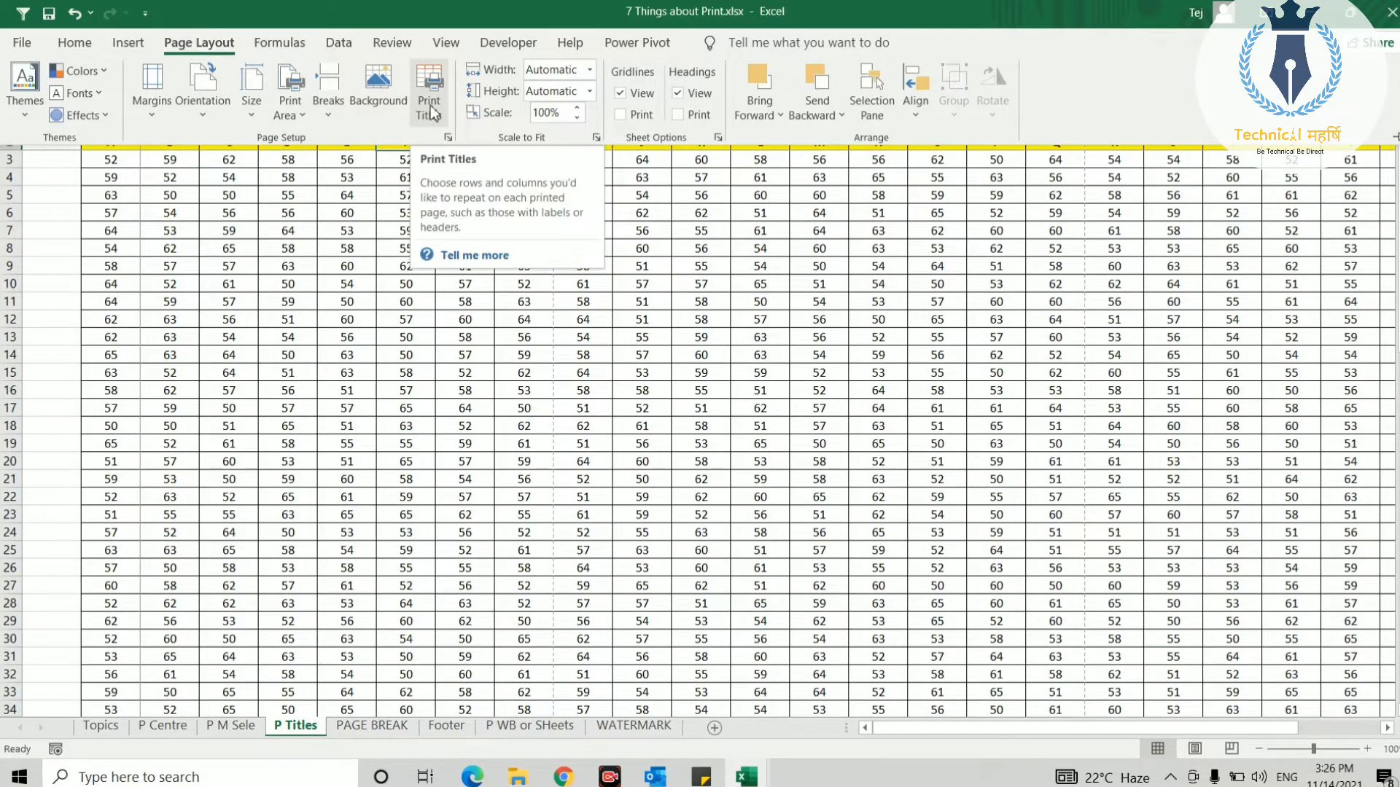
pyautogui.click(431, 113)
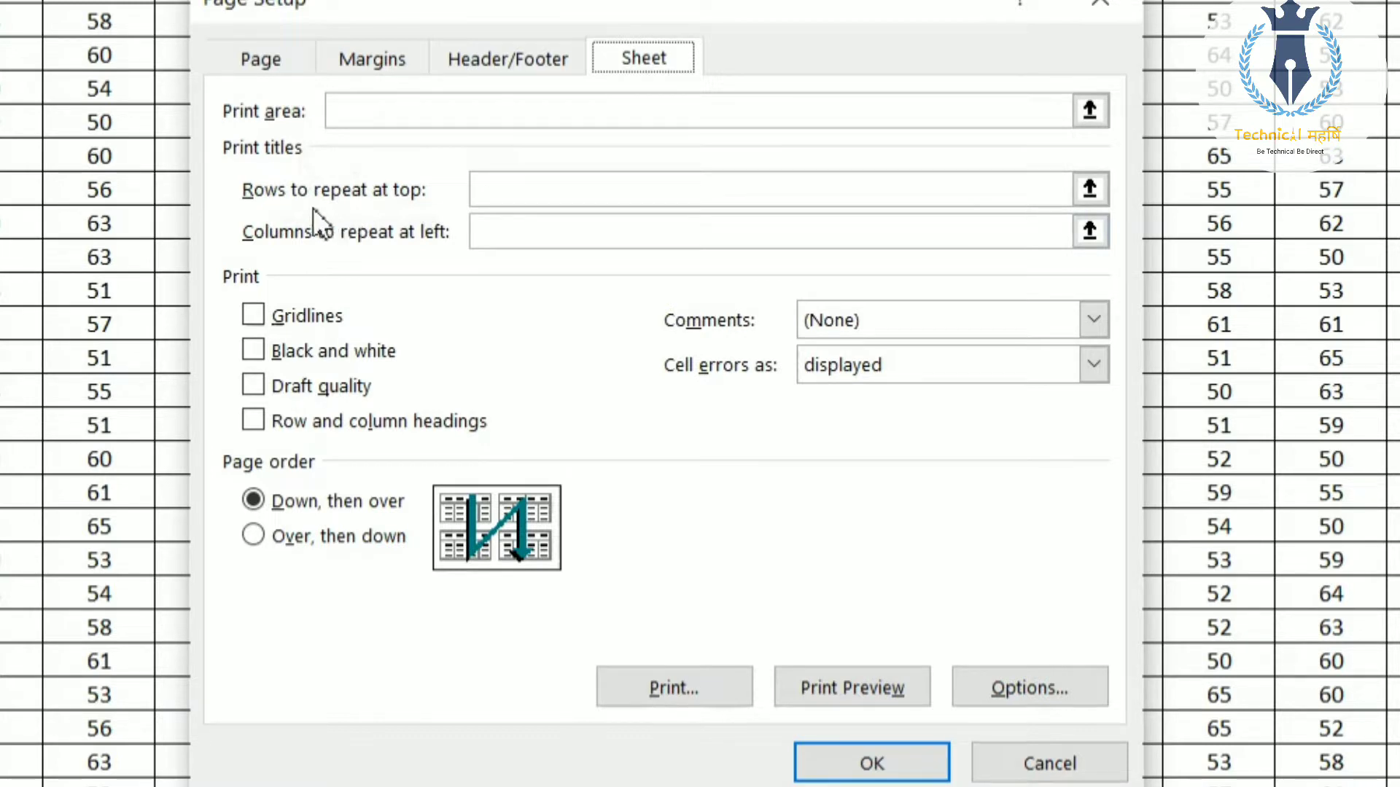
pyautogui.click(521, 188)
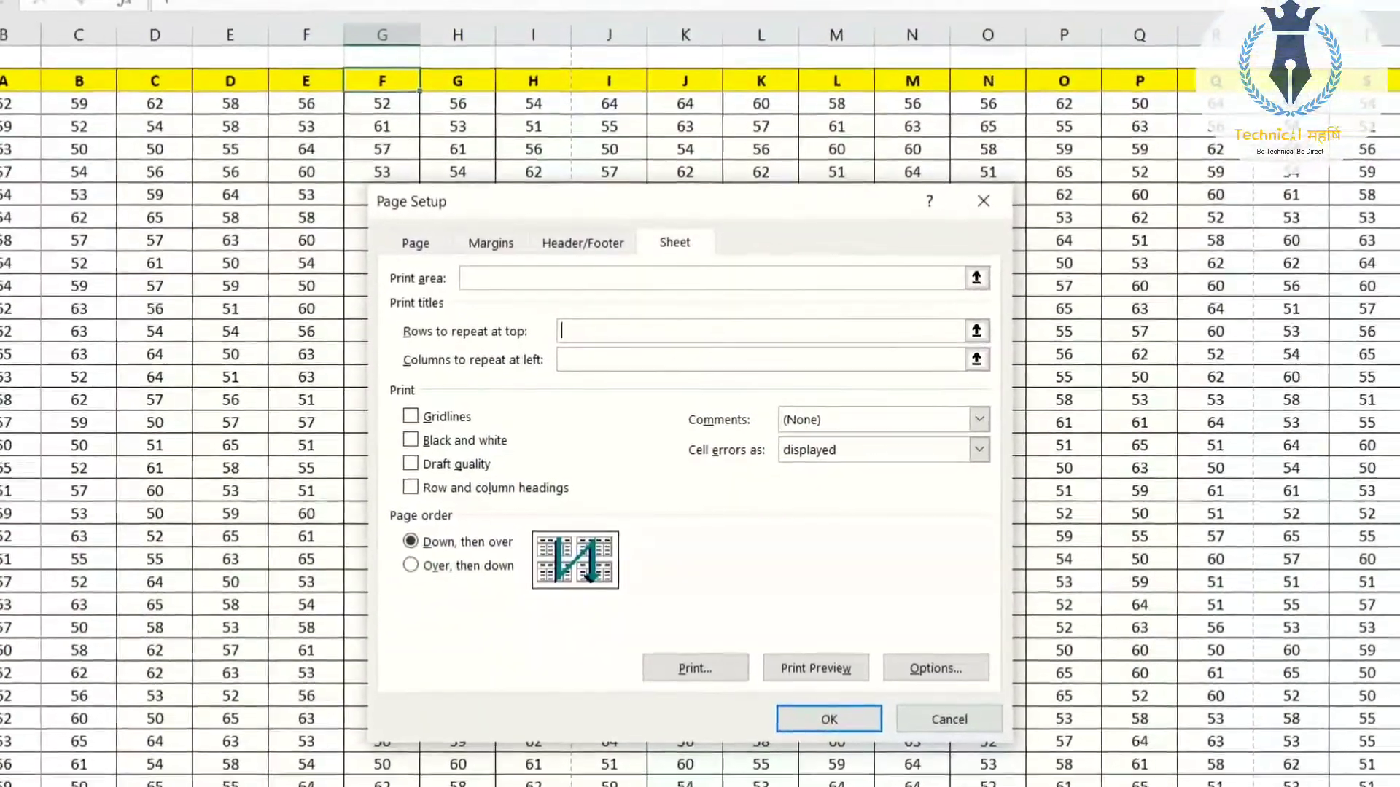
pyautogui.click(10, 47)
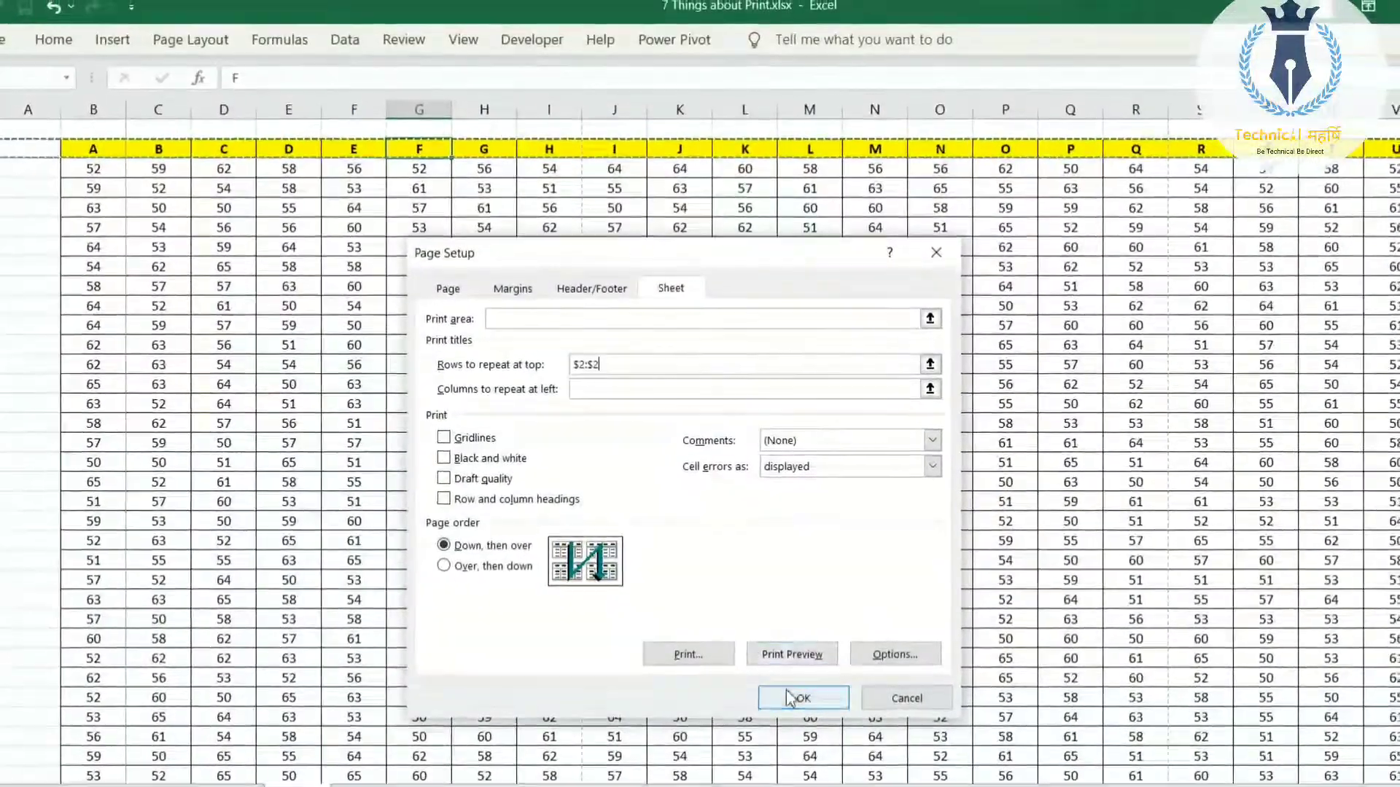
pyautogui.click(813, 710)
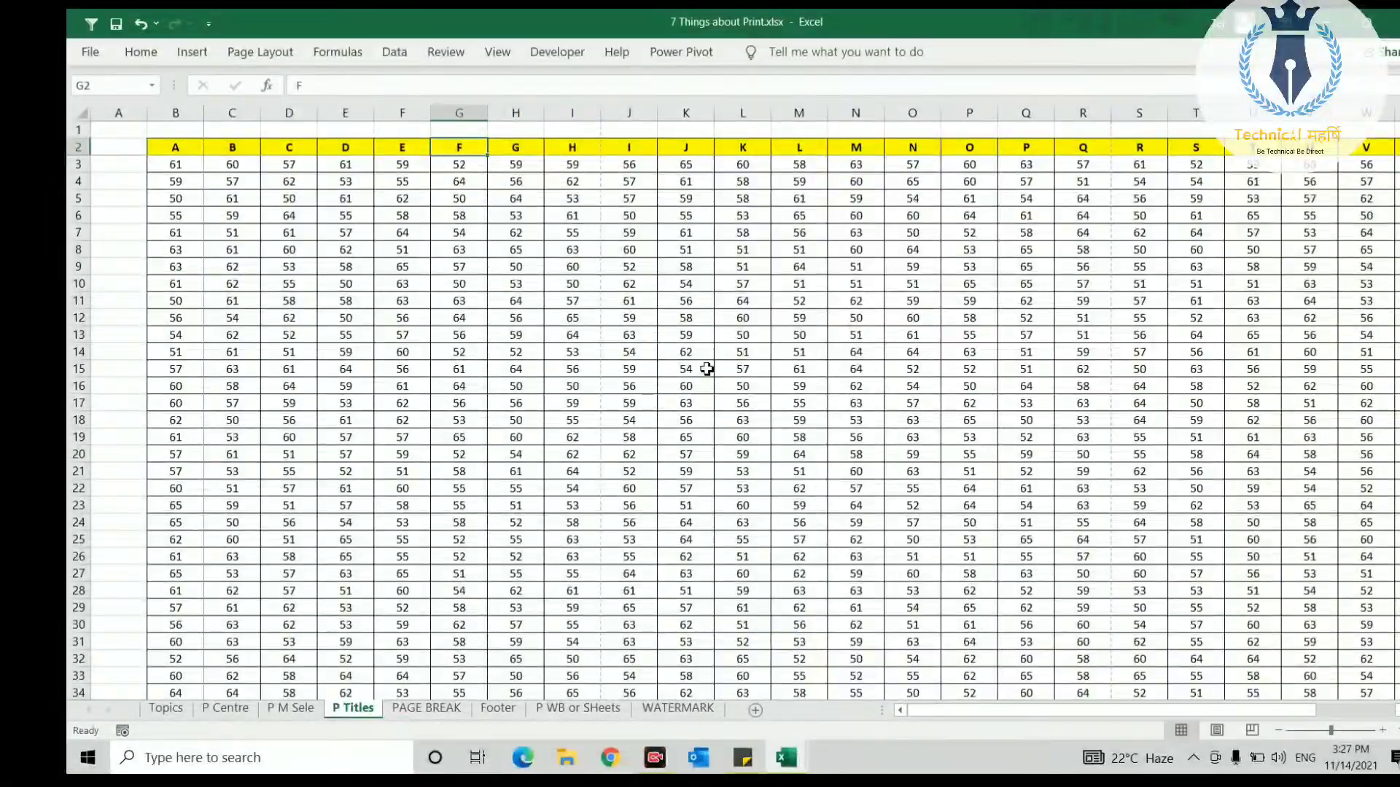
# - Page through the P Titles print preview to check whether the header row repeats on every page
pyautogui.hotkey('ctrl', 'p')
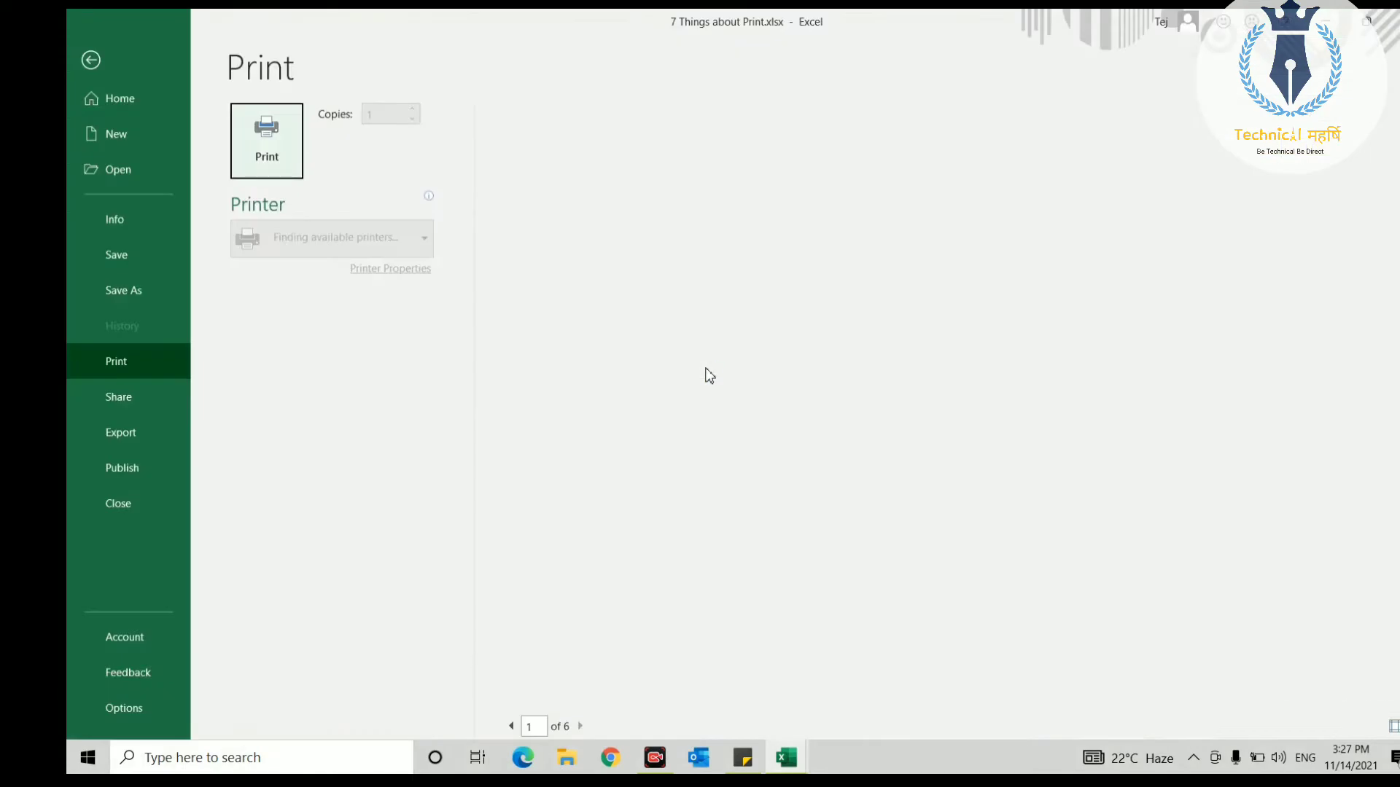
pyautogui.click(580, 726)
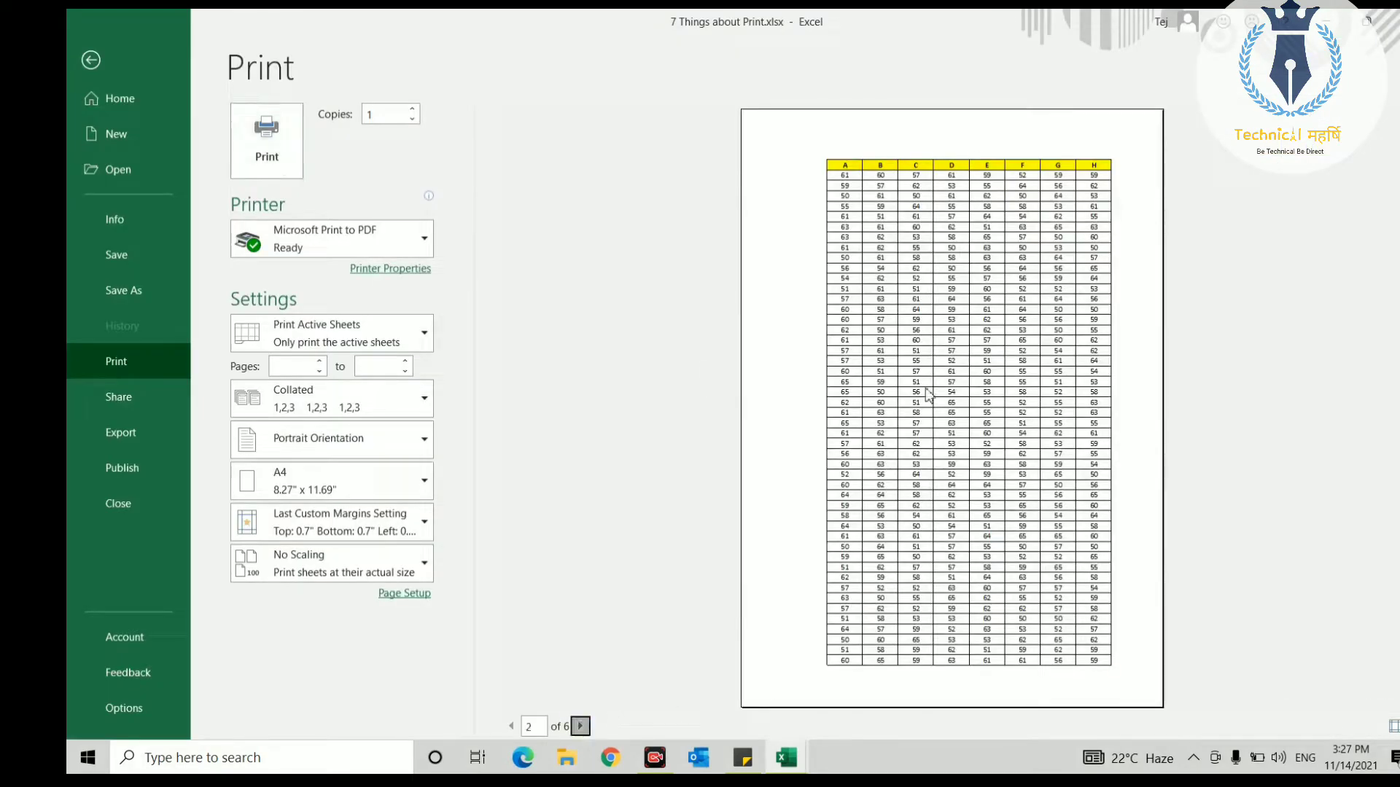
pyautogui.click(580, 726)
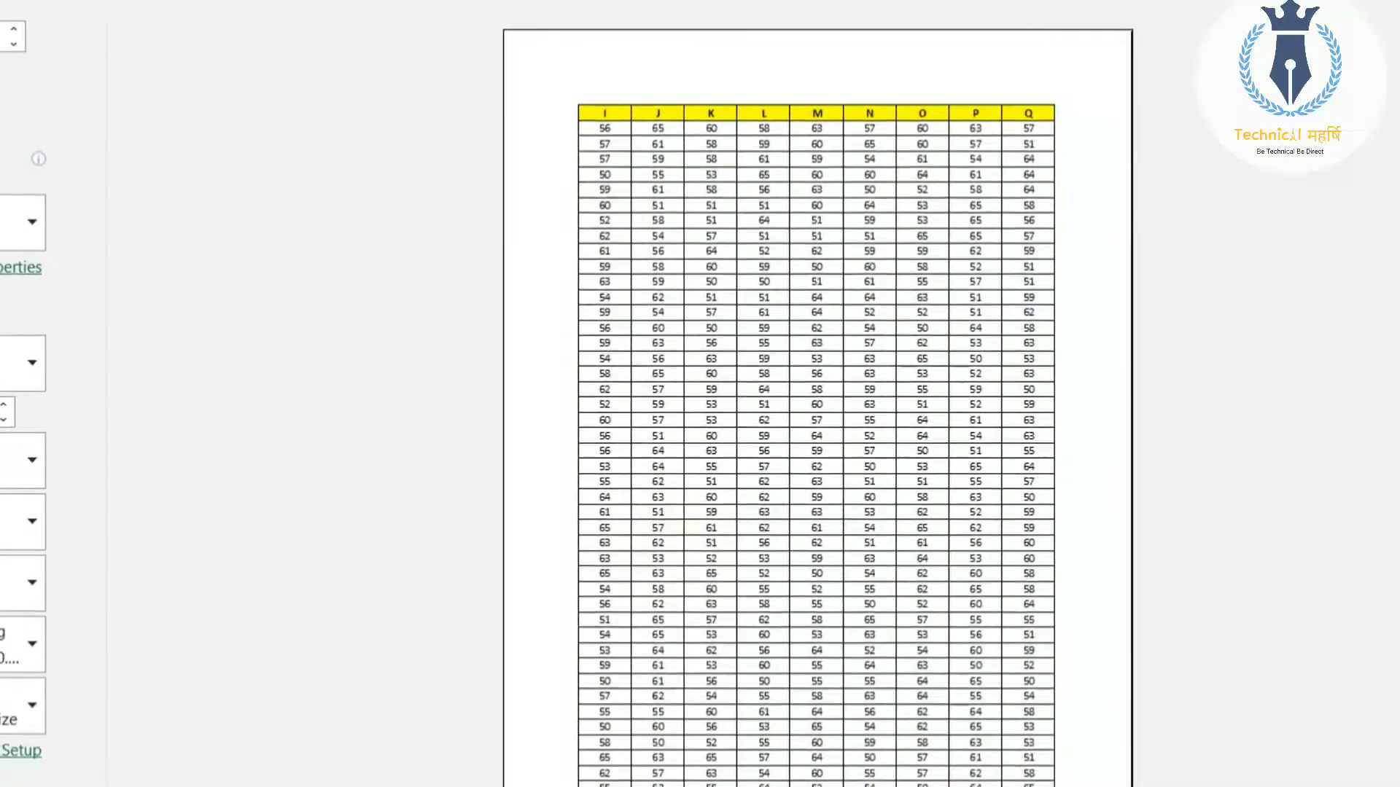
pyautogui.click(580, 726)
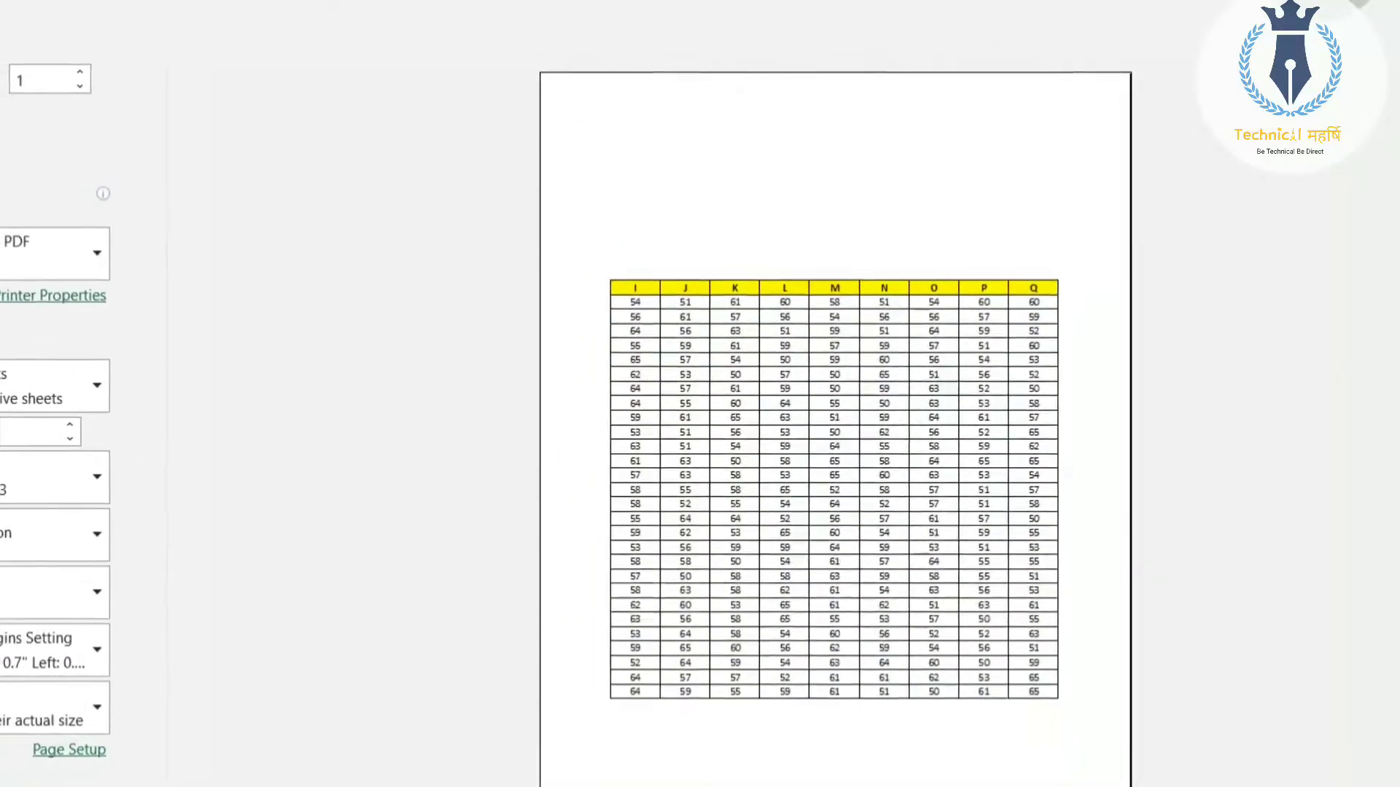
pyautogui.click(313, 786)
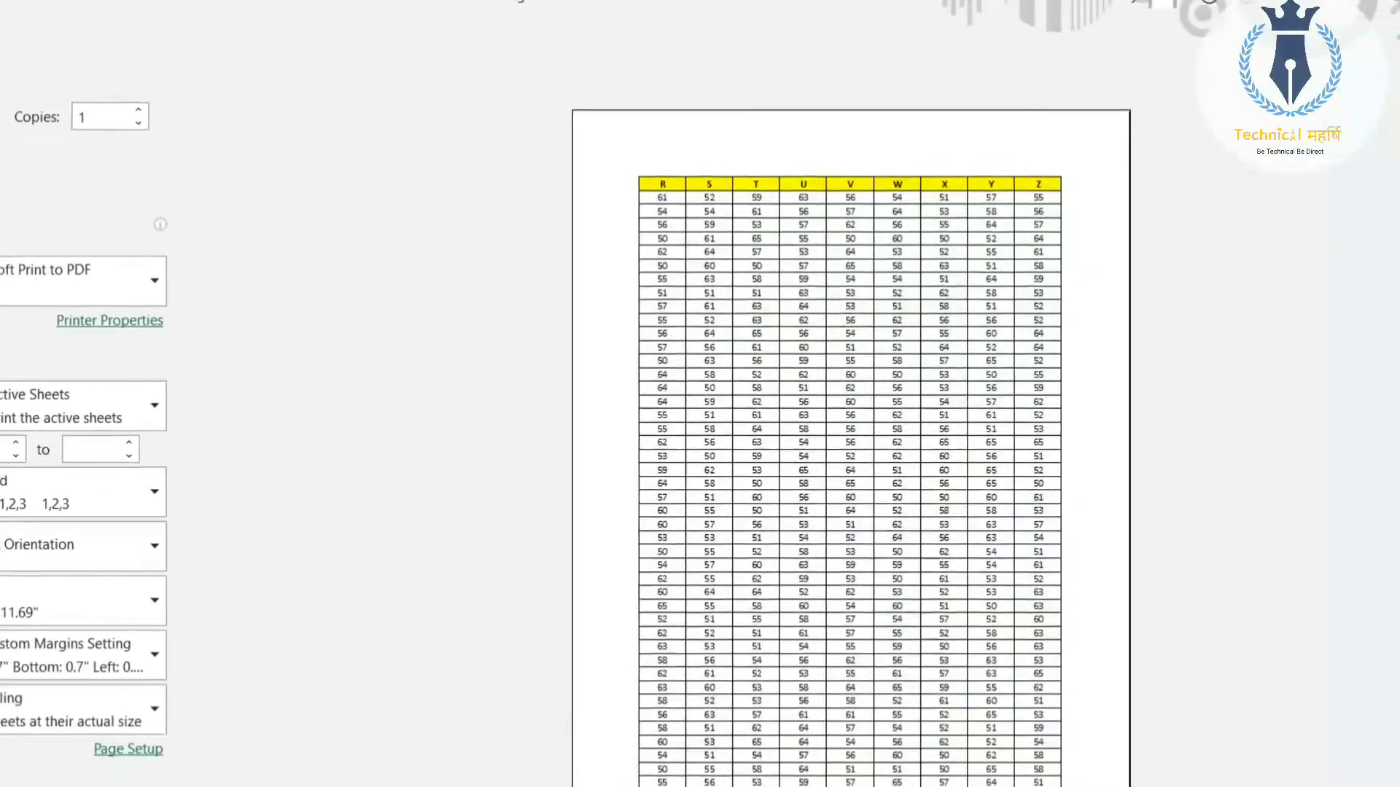
pyautogui.scroll(-1, 923, 443)
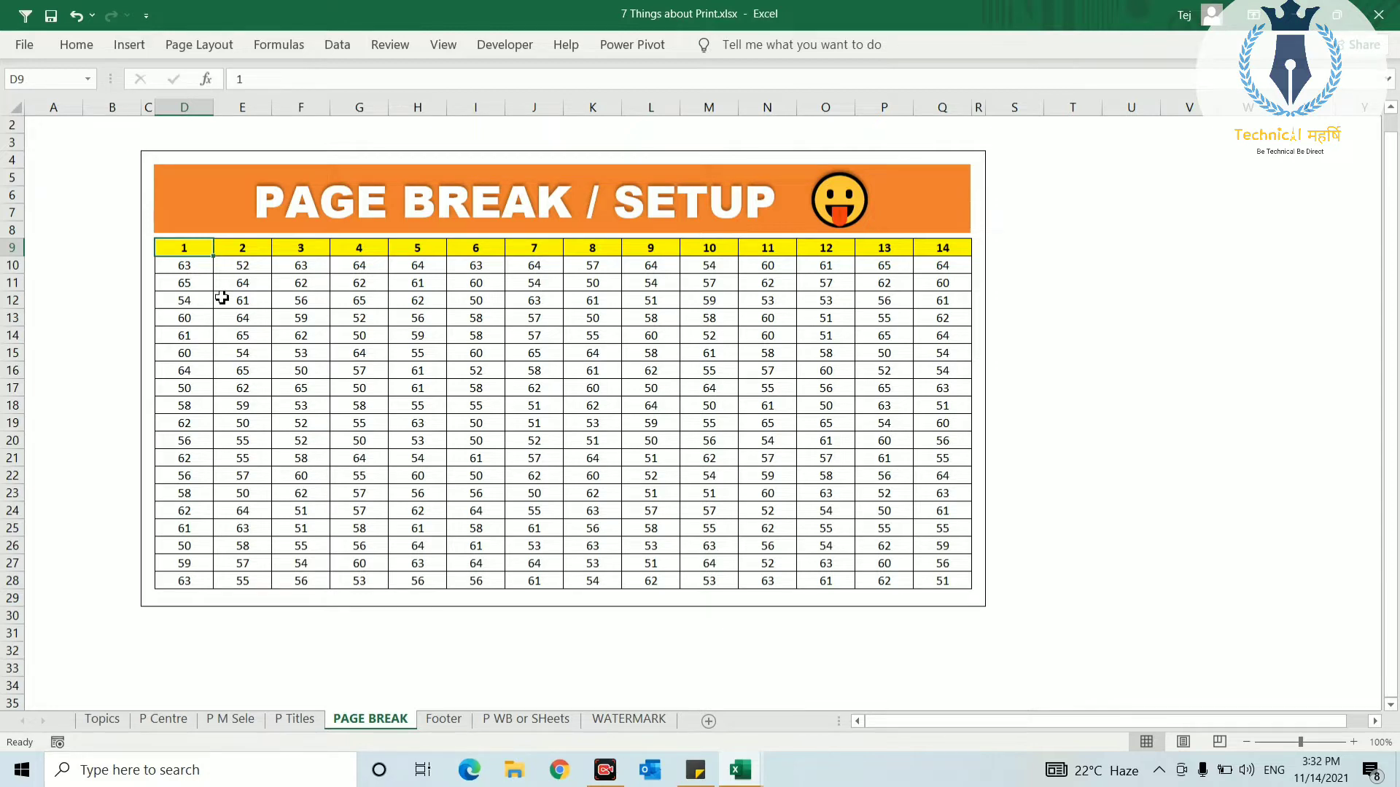
# - Preview both printed pages of the PAGE BREAK sheet and scale the printout to fit 1 page wide by 1 tall
pyautogui.hotkey('ctrl', 'p')
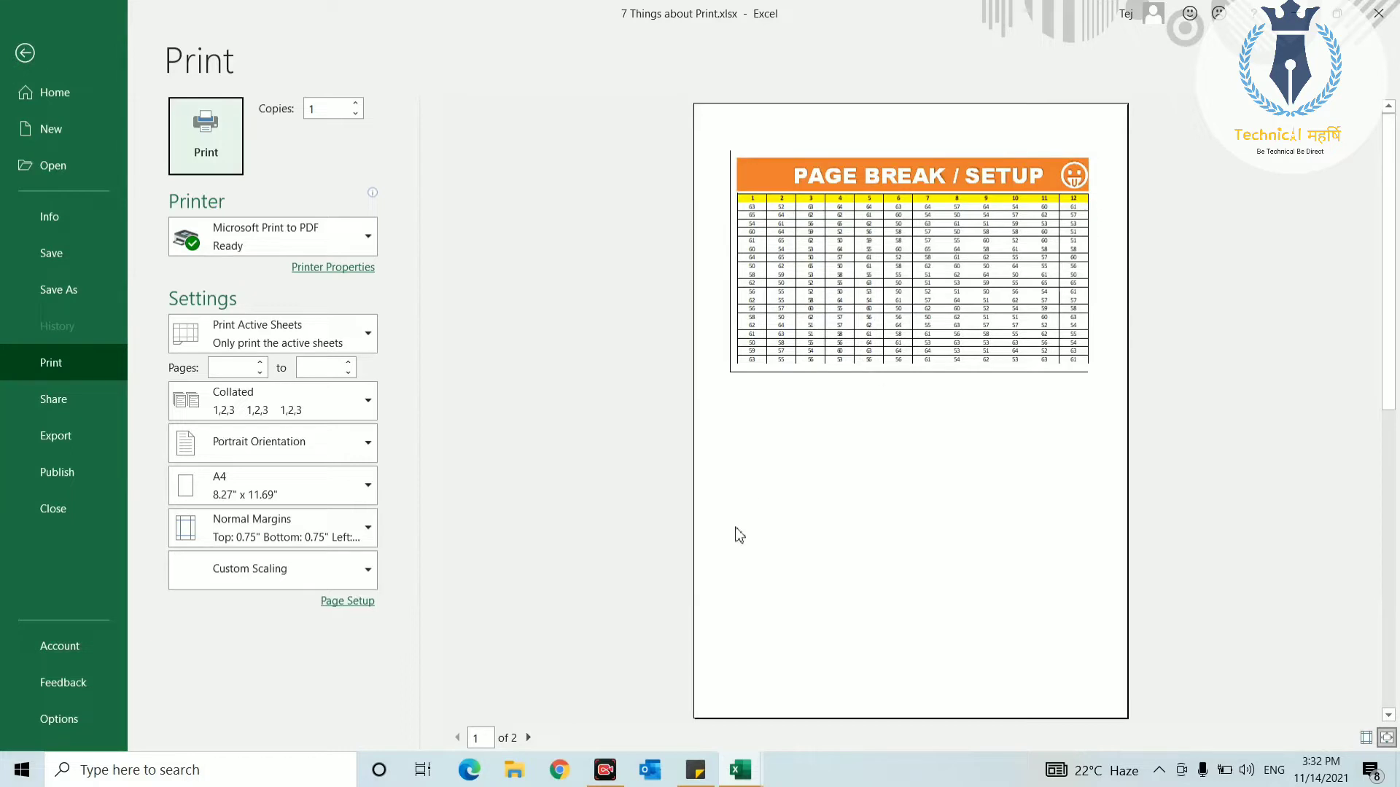
pyautogui.click(527, 738)
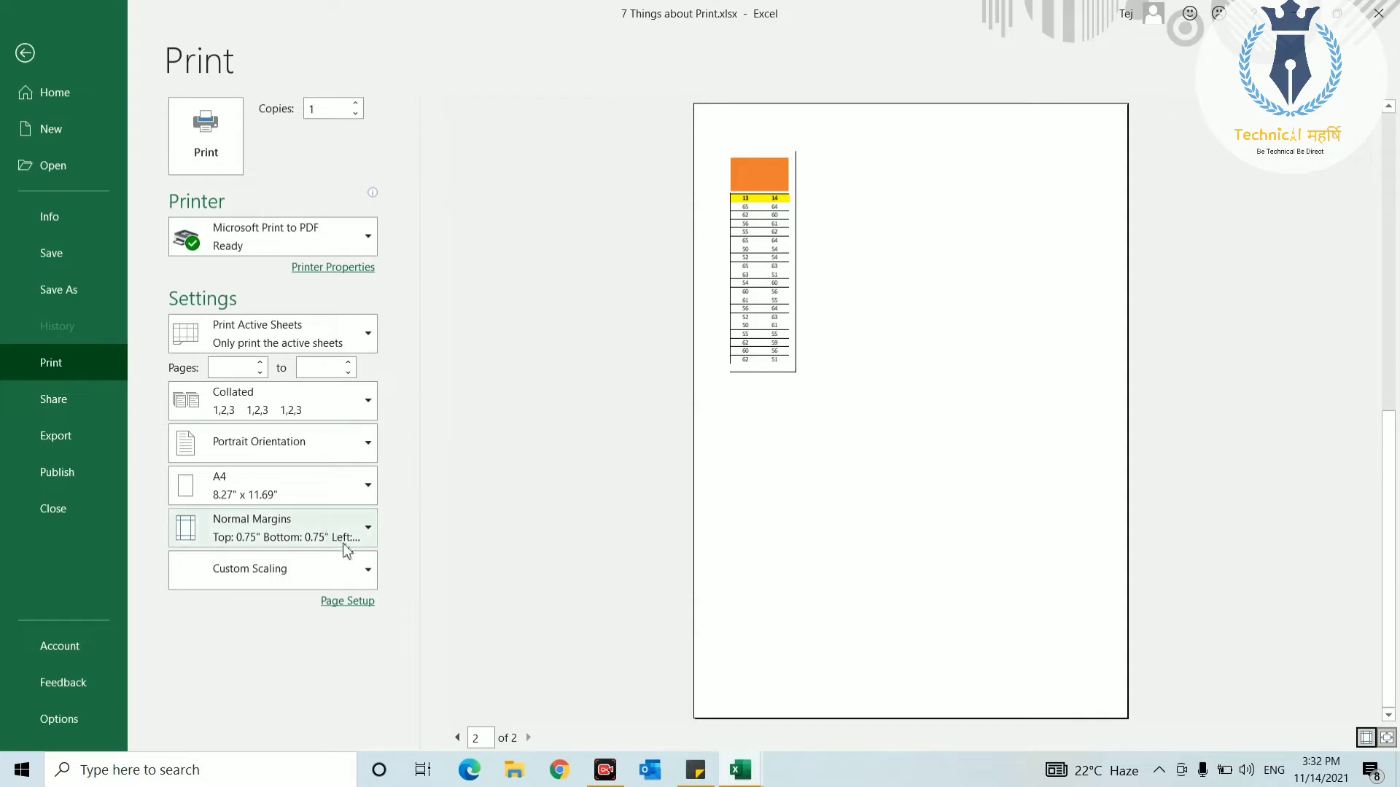
pyautogui.click(347, 601)
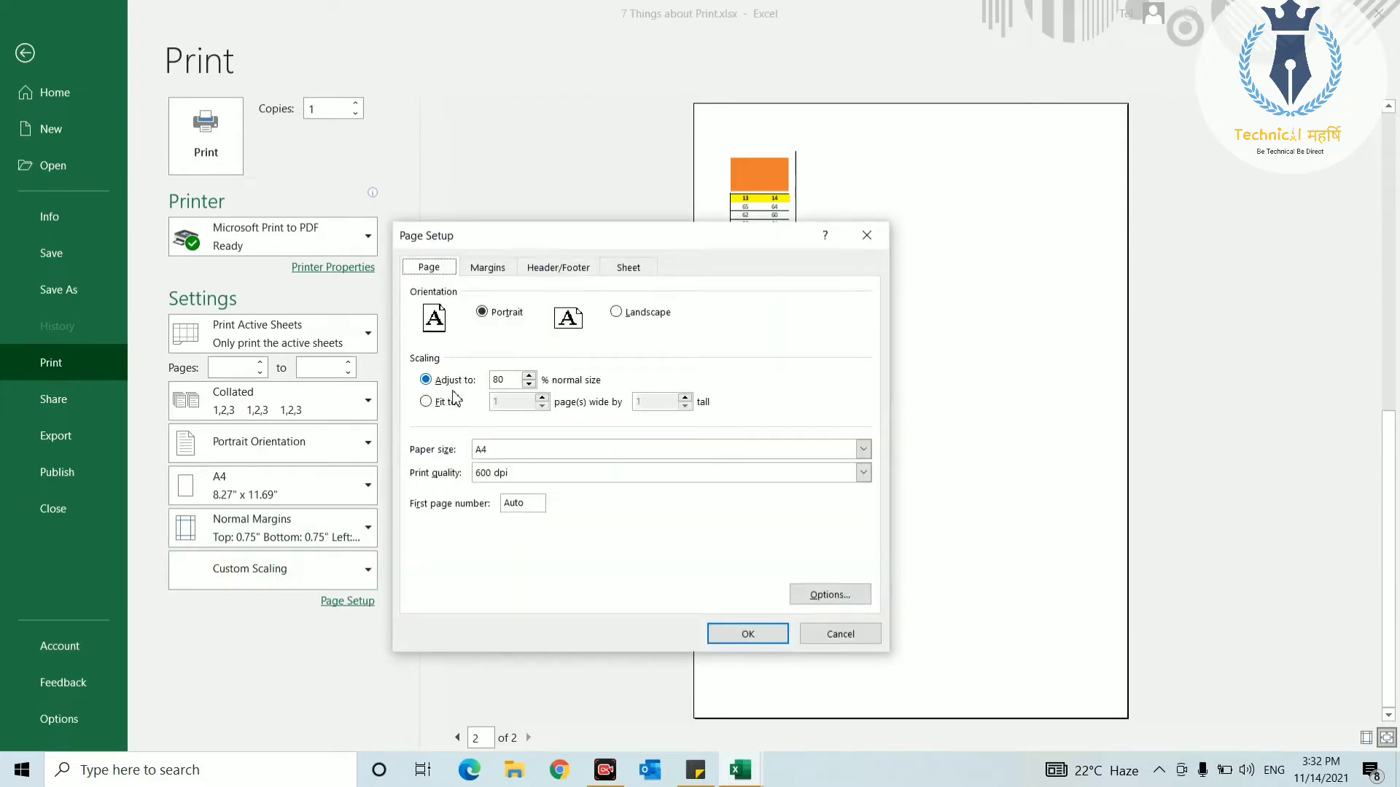
pyautogui.click(449, 404)
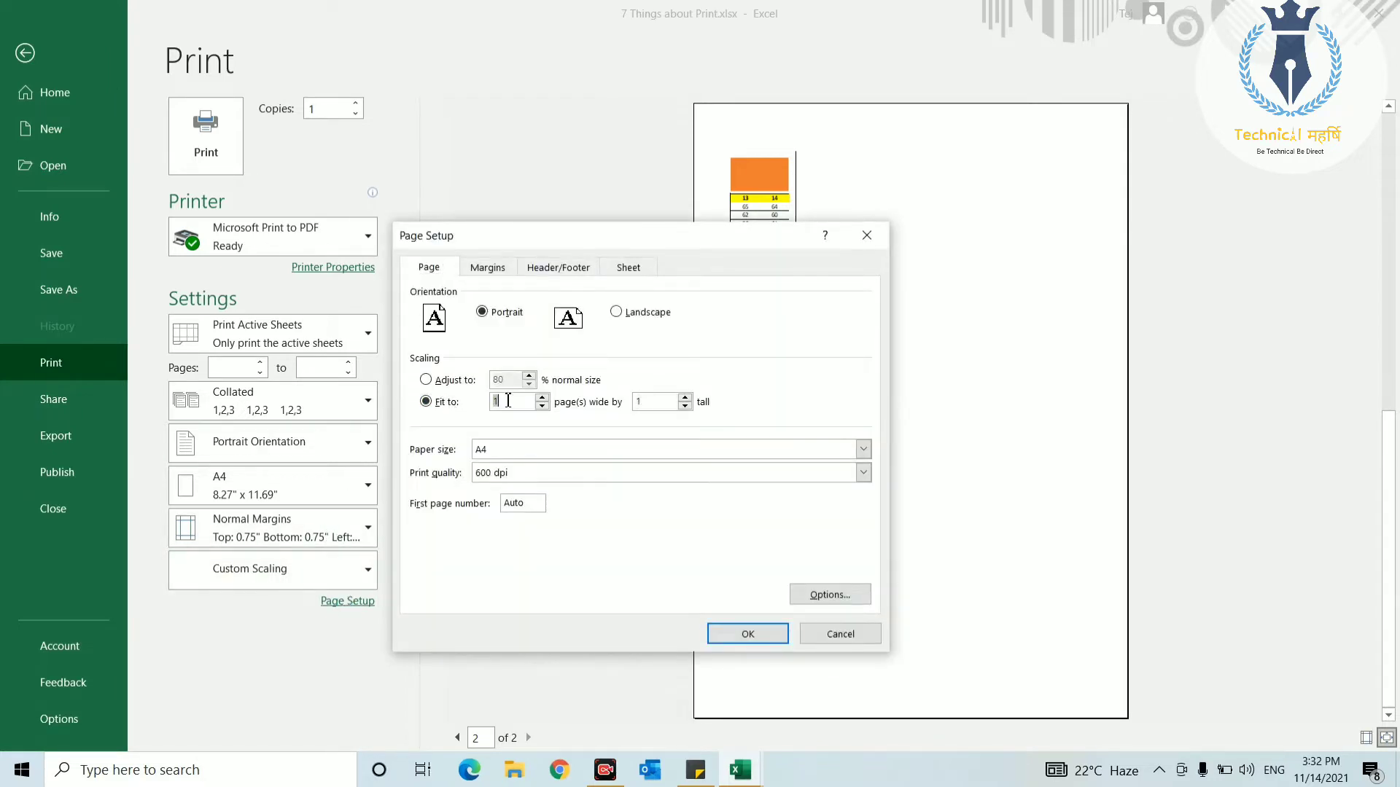
pyautogui.click(653, 403)
pyautogui.click(733, 635)
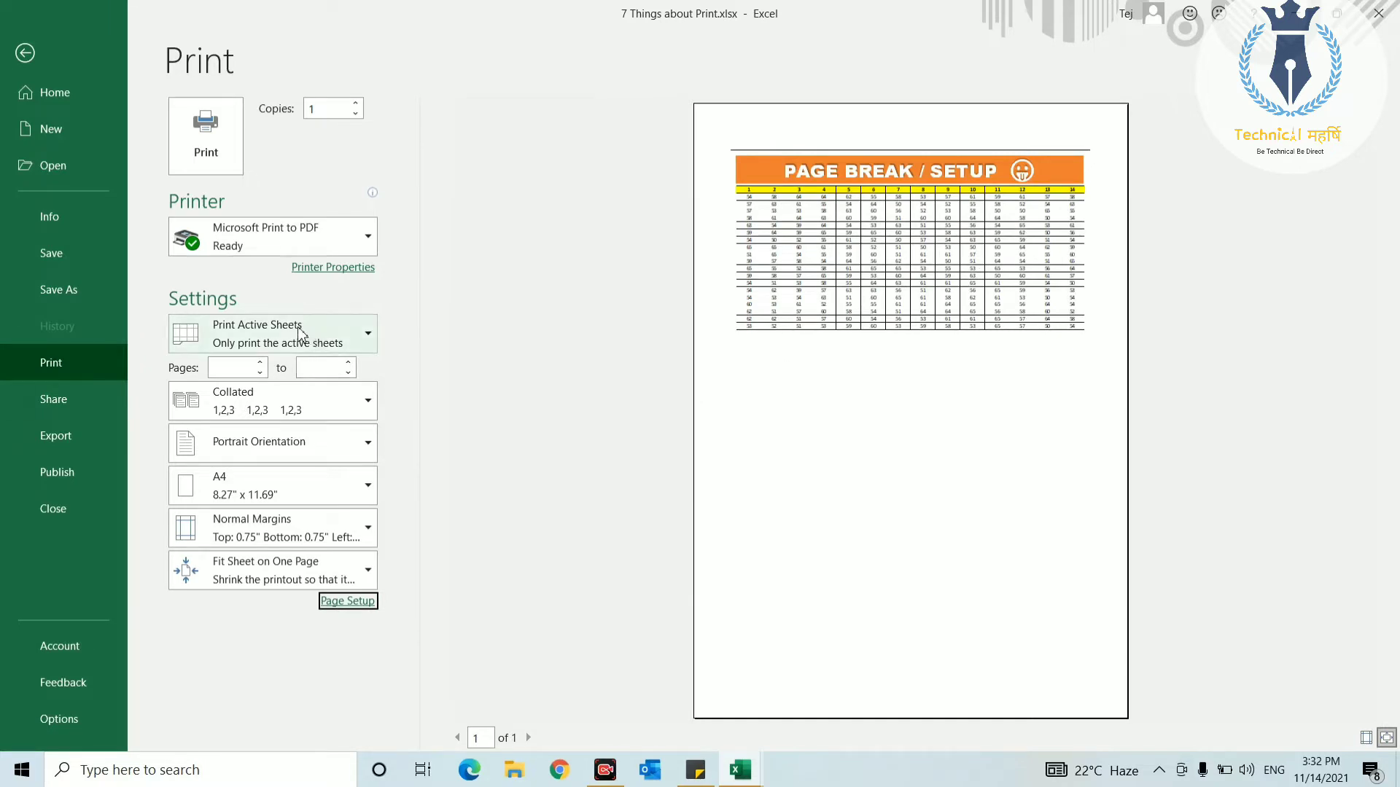
# - Try landscape orientation for the PAGE BREAK printout and return it to portrait
pyautogui.click(283, 453)
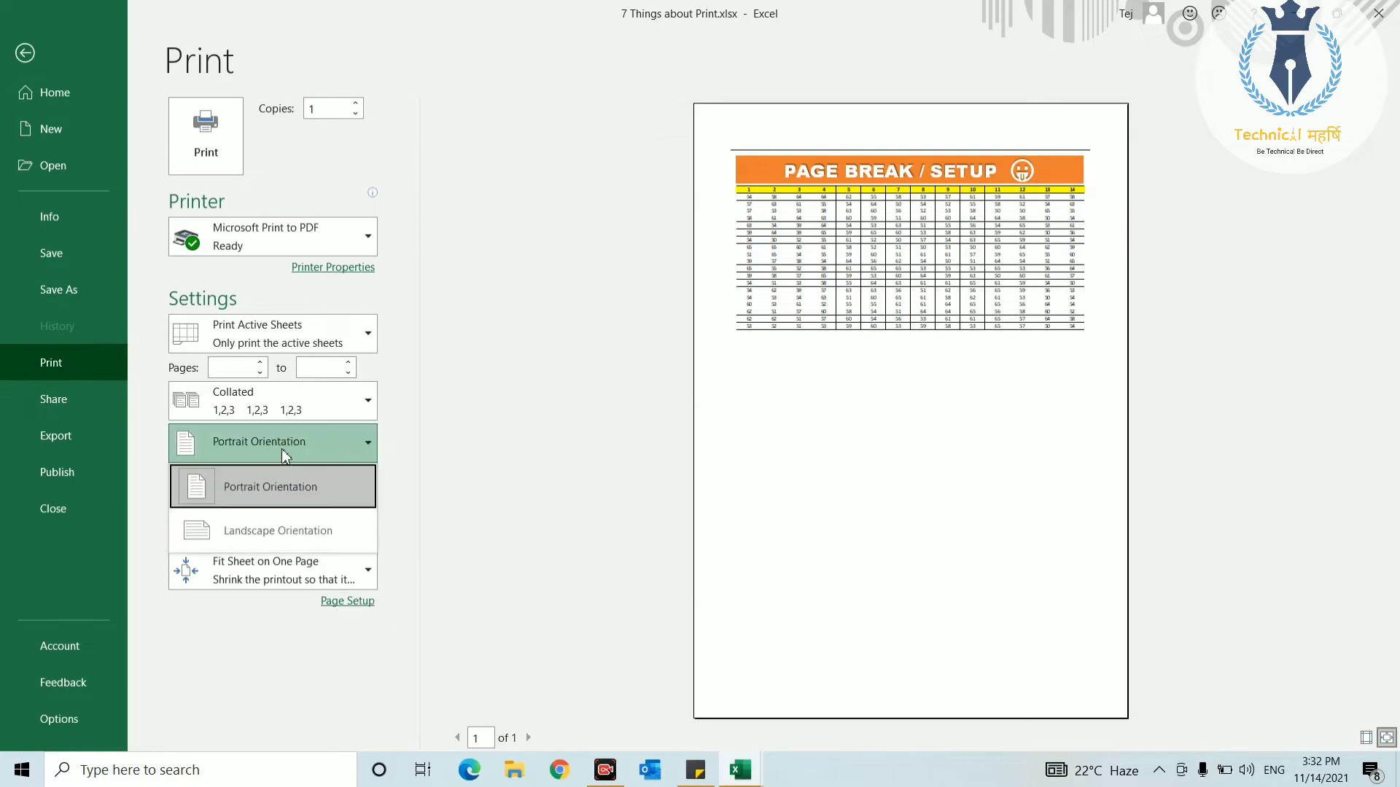
pyautogui.click(280, 532)
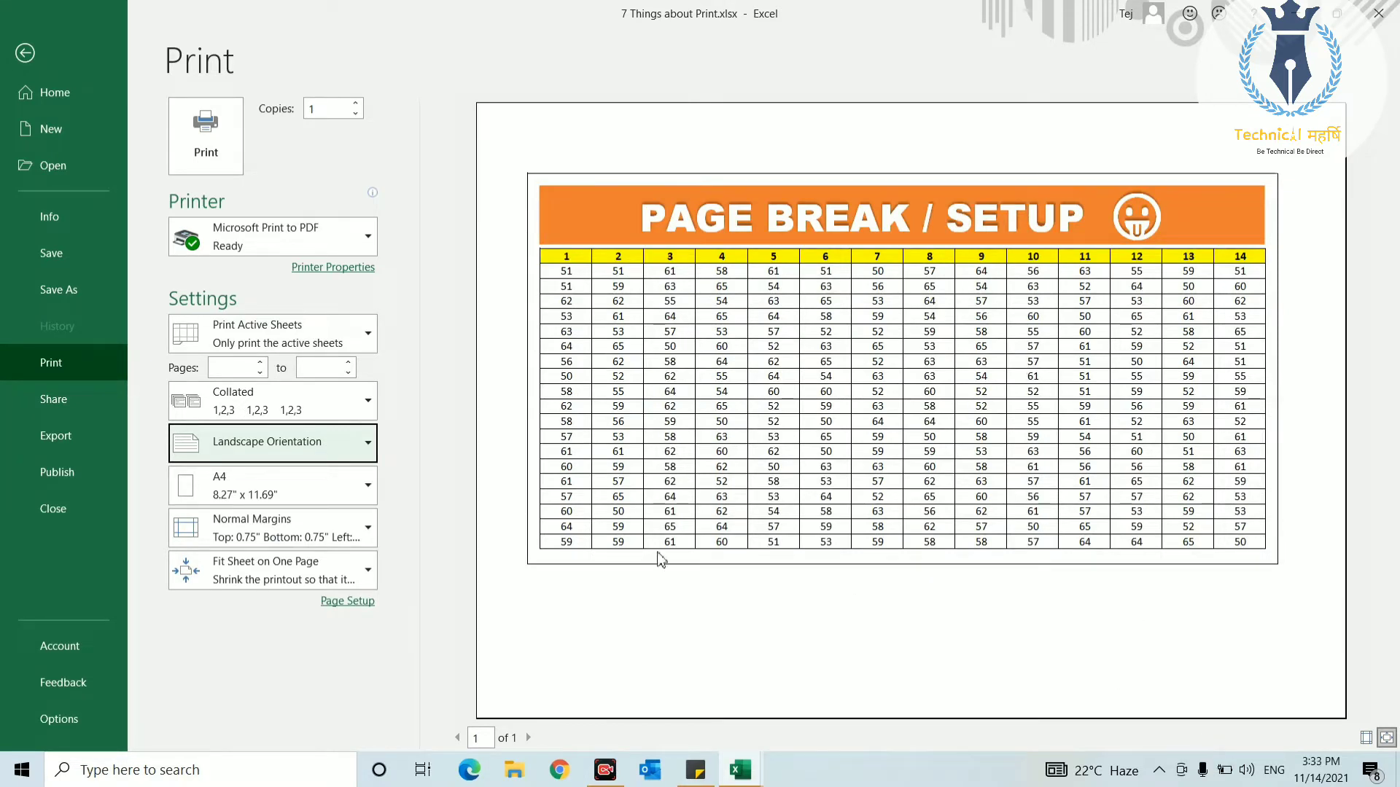
pyautogui.click(332, 446)
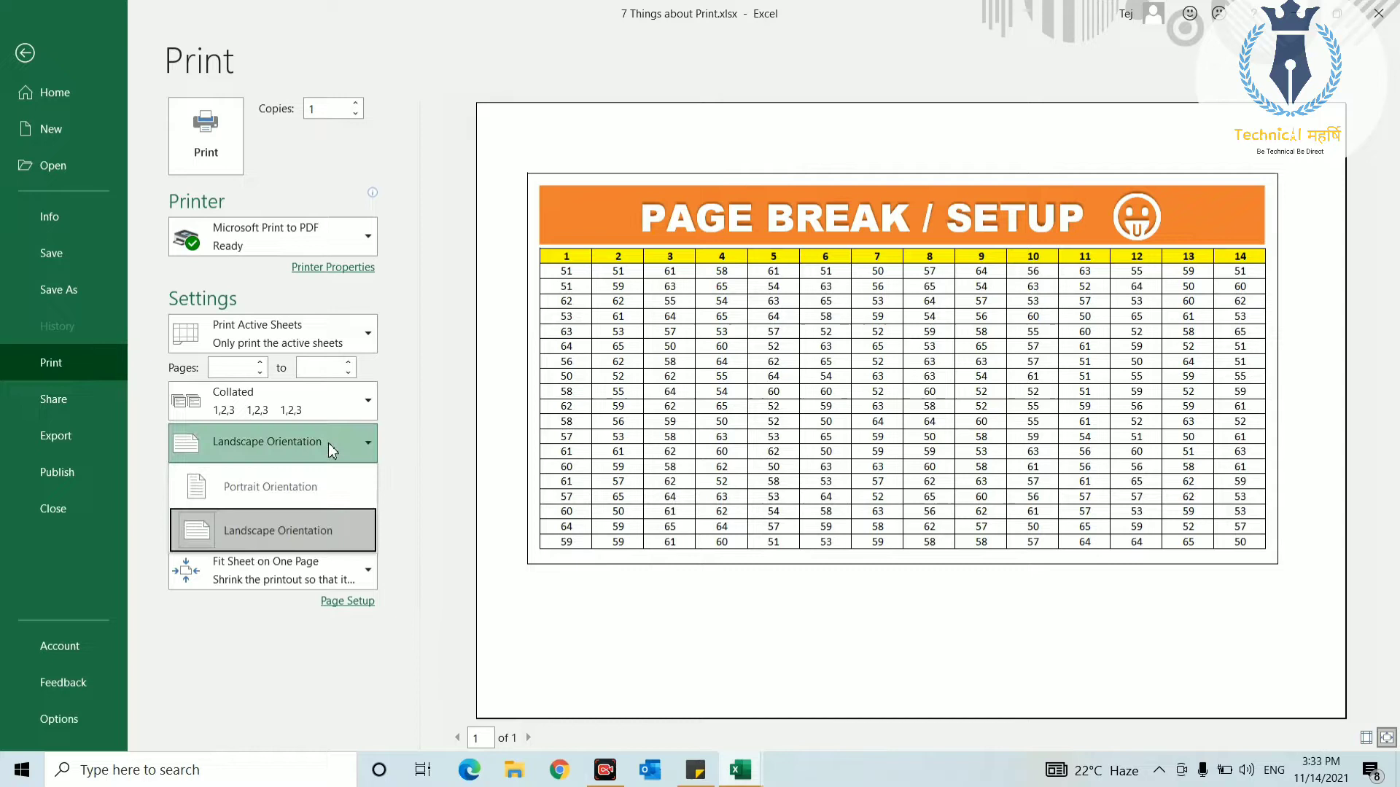
pyautogui.click(300, 478)
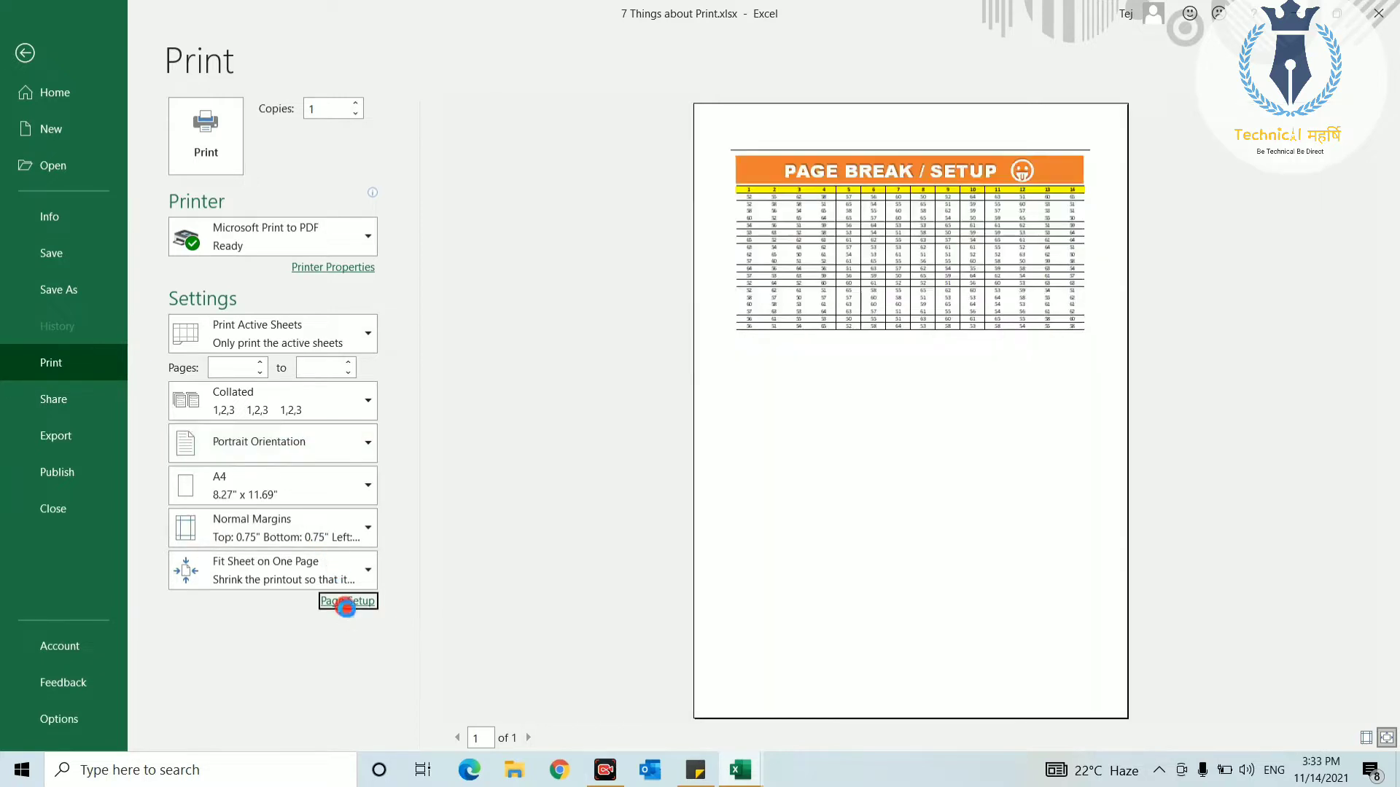
# - Set the PAGE BREAK printout's scaling to 80% of normal size and return to the sheet
pyautogui.click(342, 601)
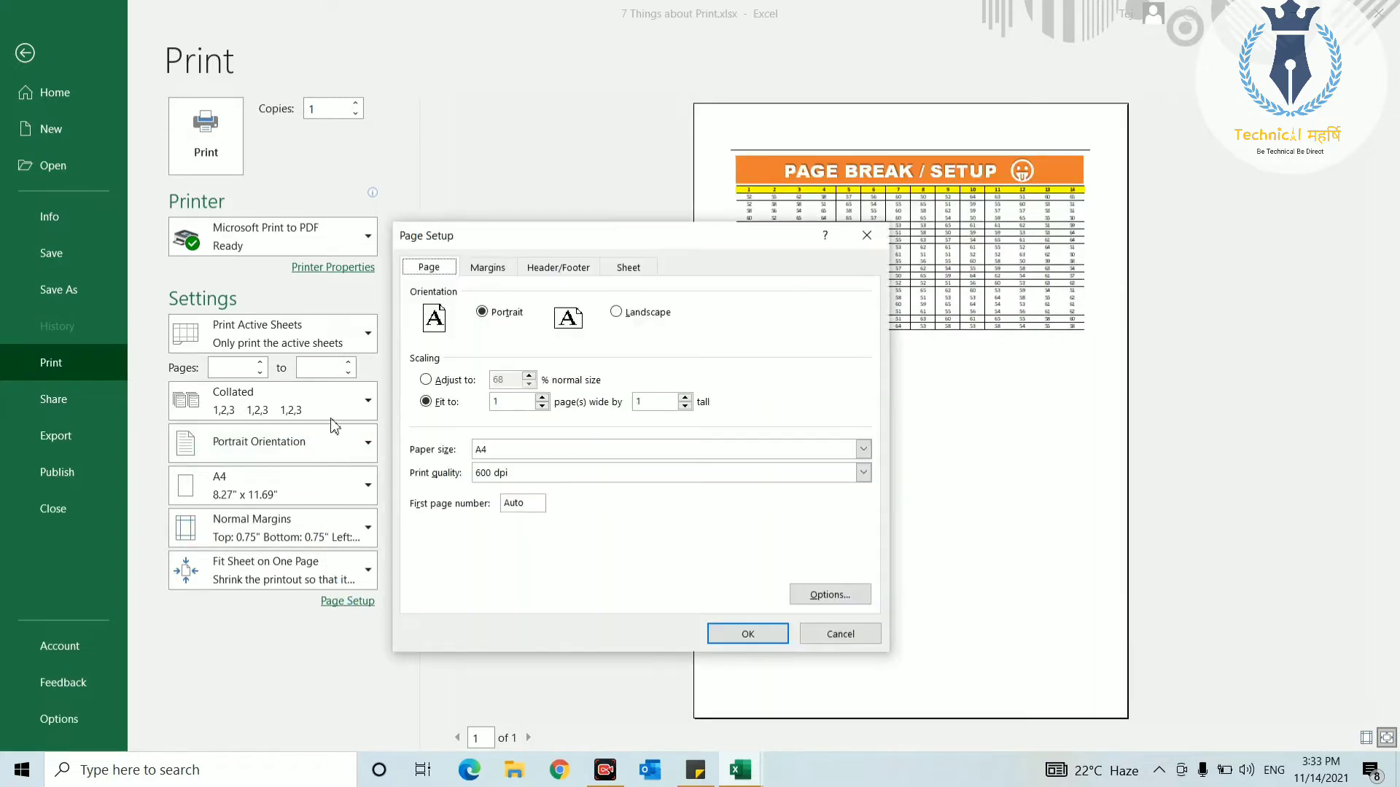
pyautogui.click(442, 385)
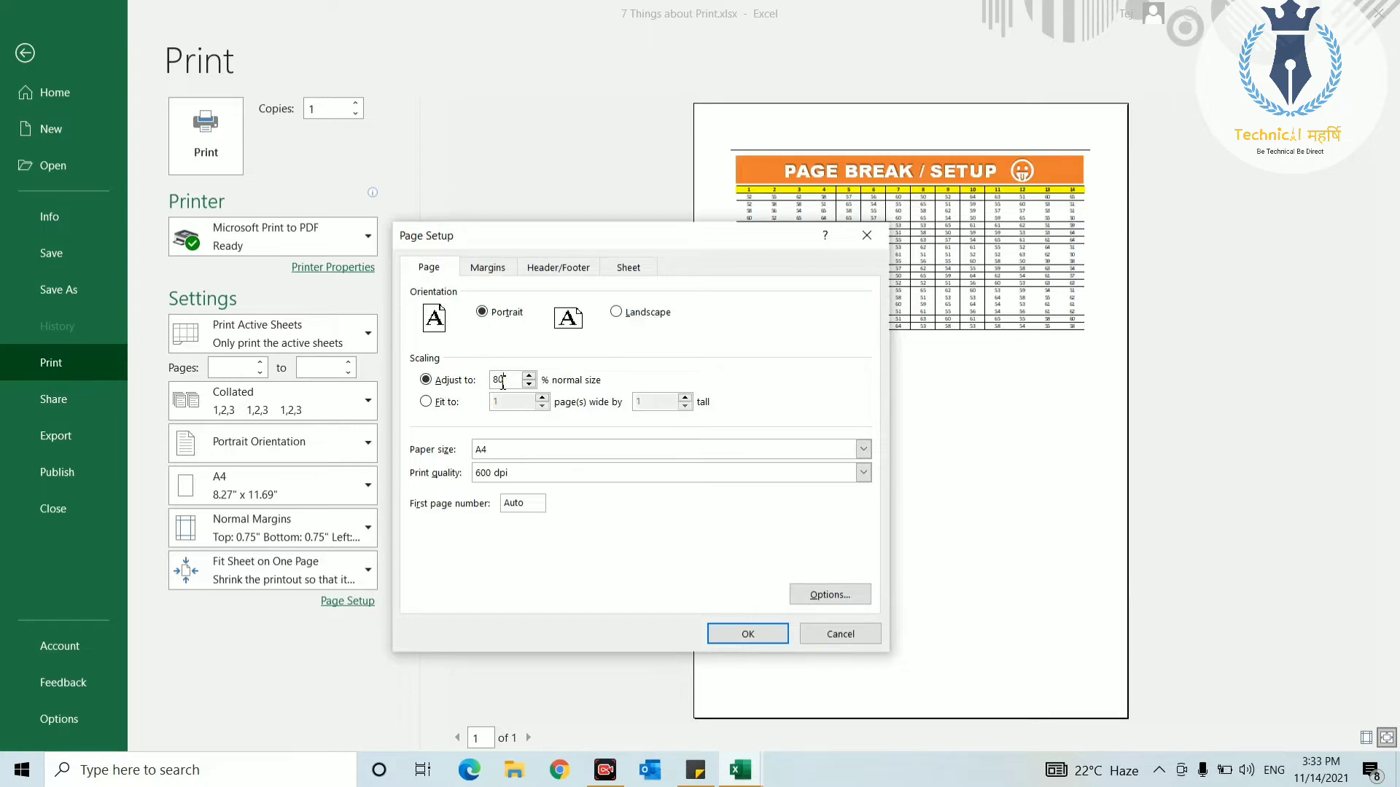
pyautogui.press('Return')
pyautogui.press('Escape')
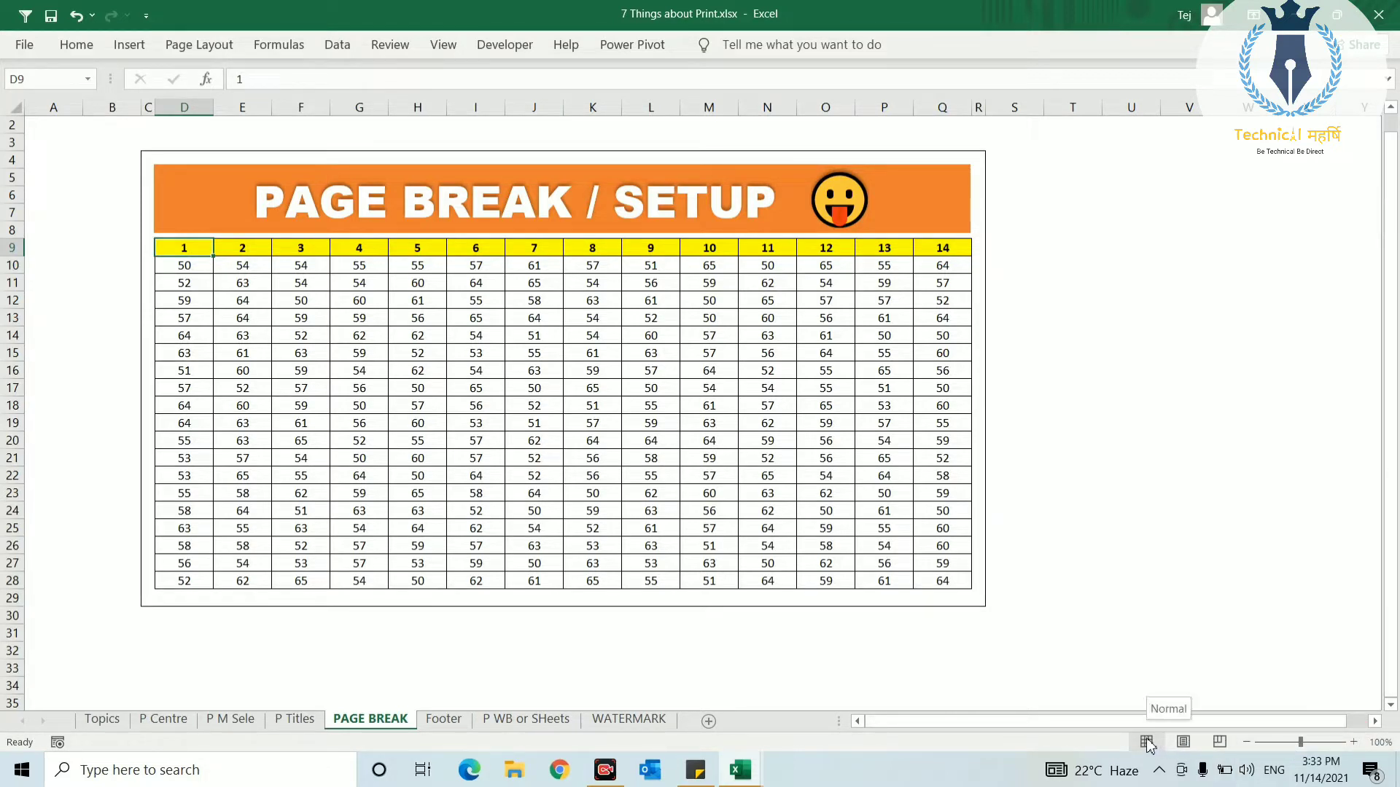
# - Show the PAGE BREAK sheet in Page Break Preview, and try raising the print area's lower edge above row 28 before restoring it
pyautogui.click(1220, 743)
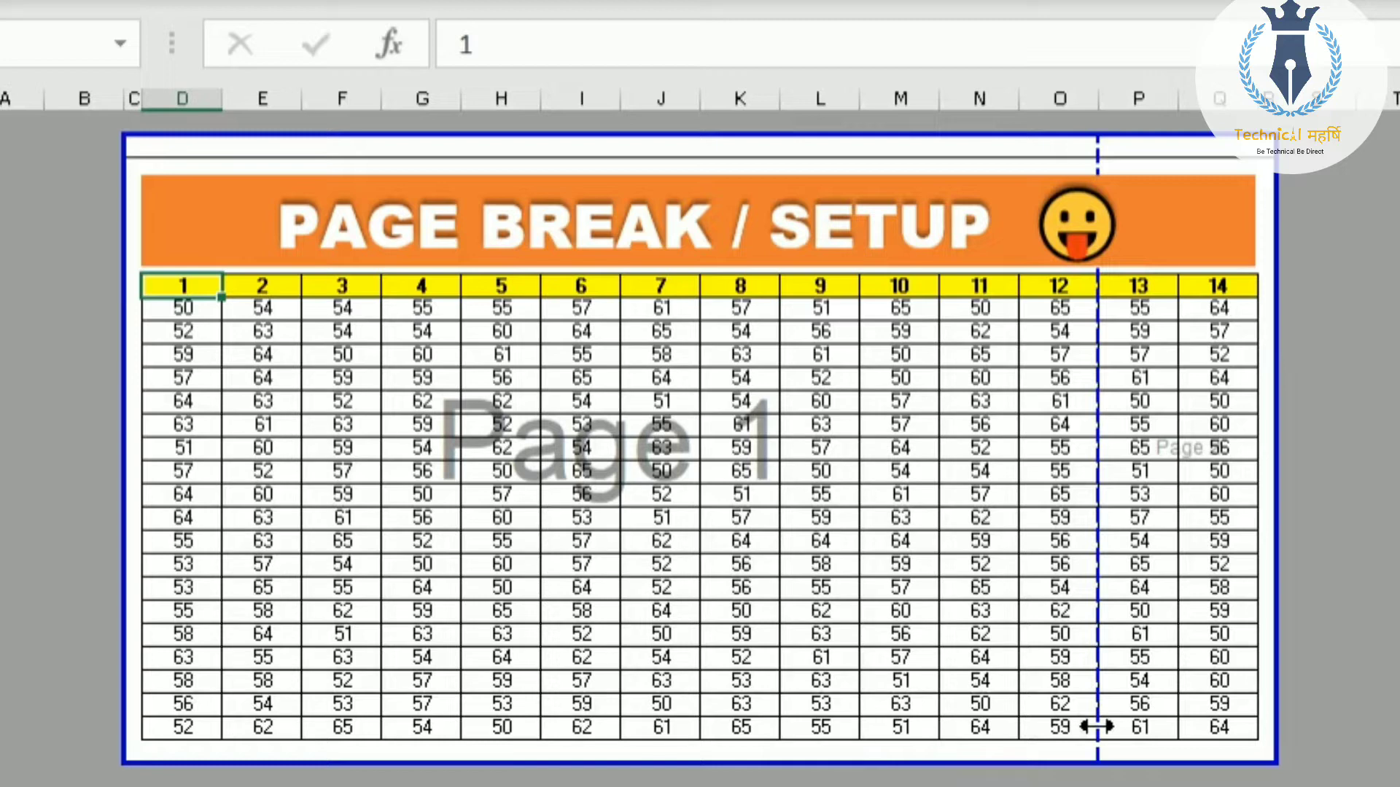
pyautogui.moveTo(1103, 610); pyautogui.dragTo(1097, 572)
pyautogui.moveTo(976, 763); pyautogui.dragTo(979, 727)
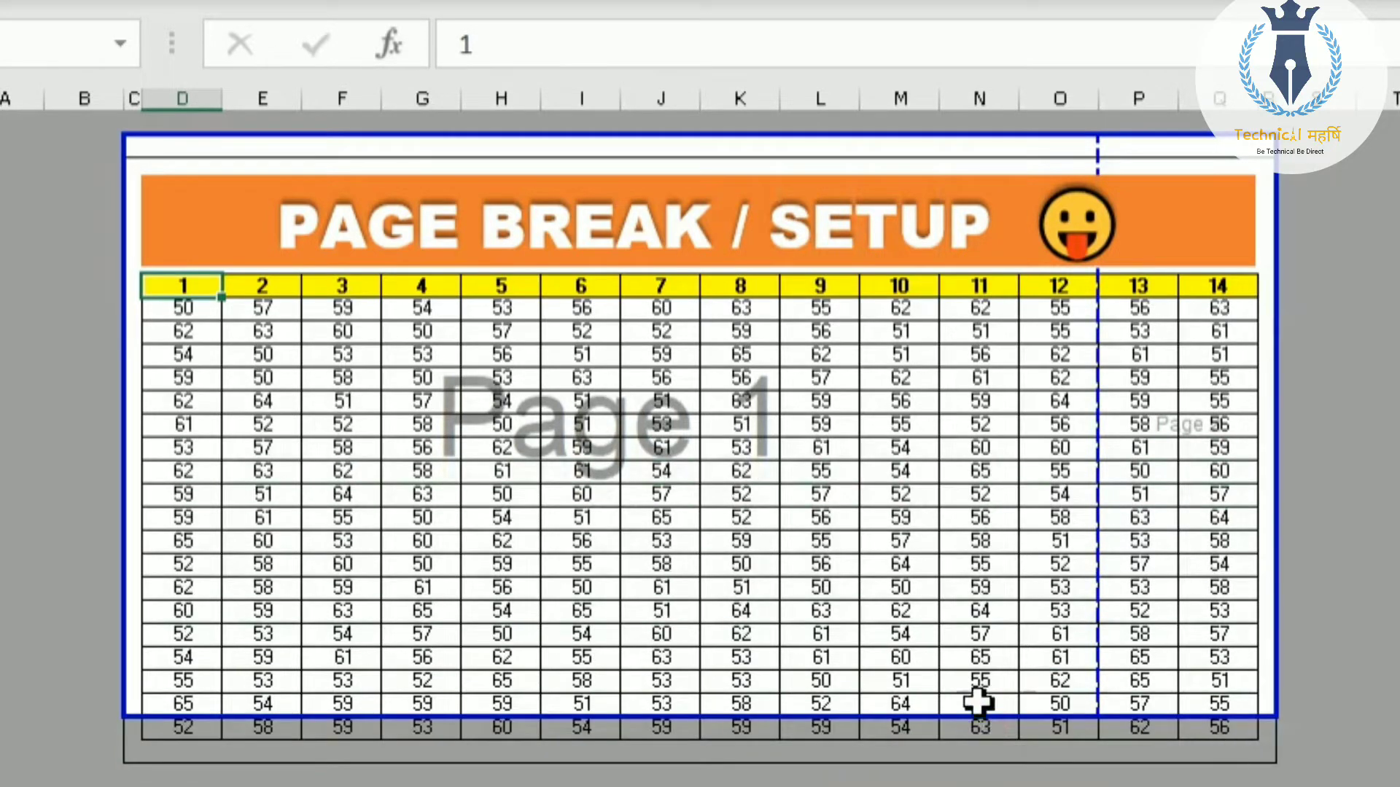
pyautogui.moveTo(947, 719); pyautogui.dragTo(947, 766)
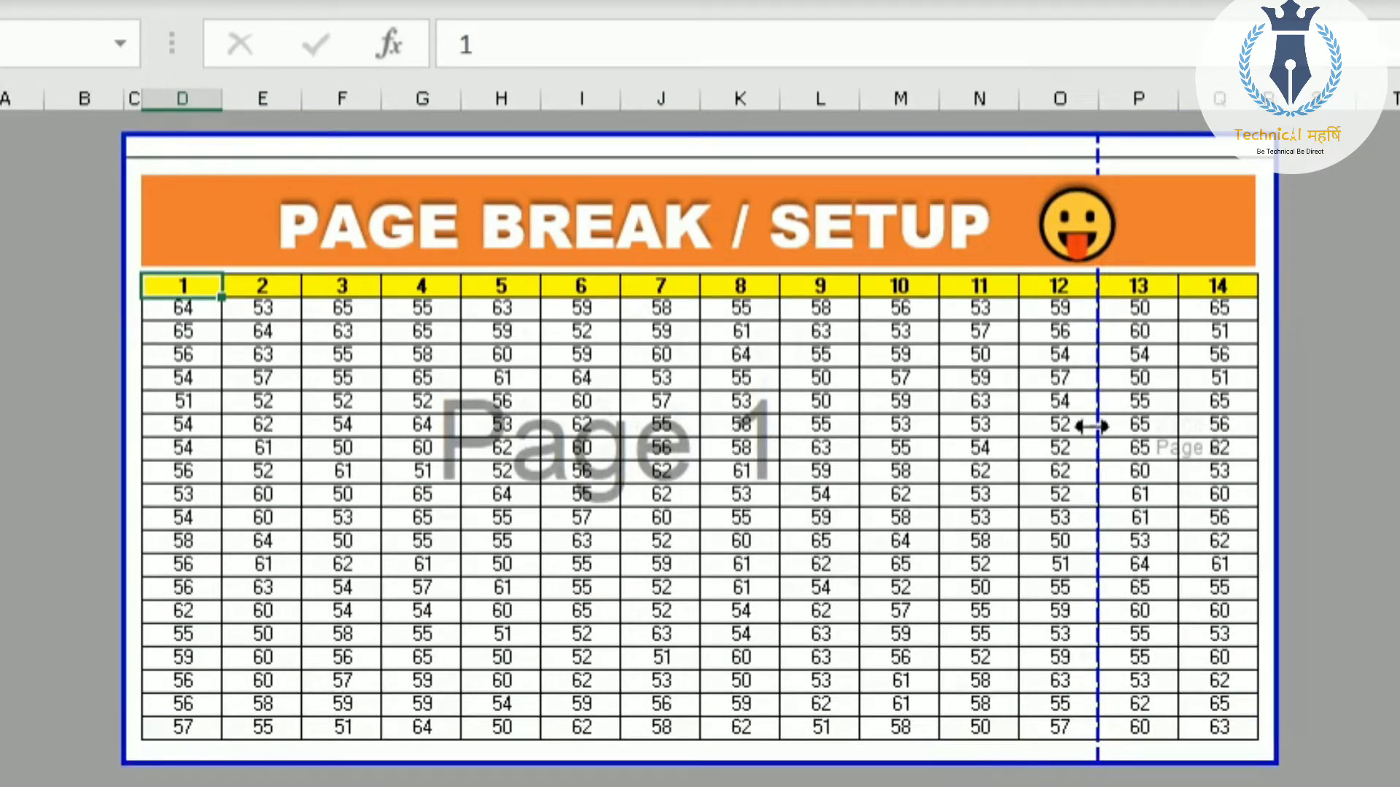
# - Move the vertical page break between columns M and N, trim the print area to table D9:Q28, and check the printed pages
pyautogui.moveTo(1099, 429); pyautogui.dragTo(940, 436)
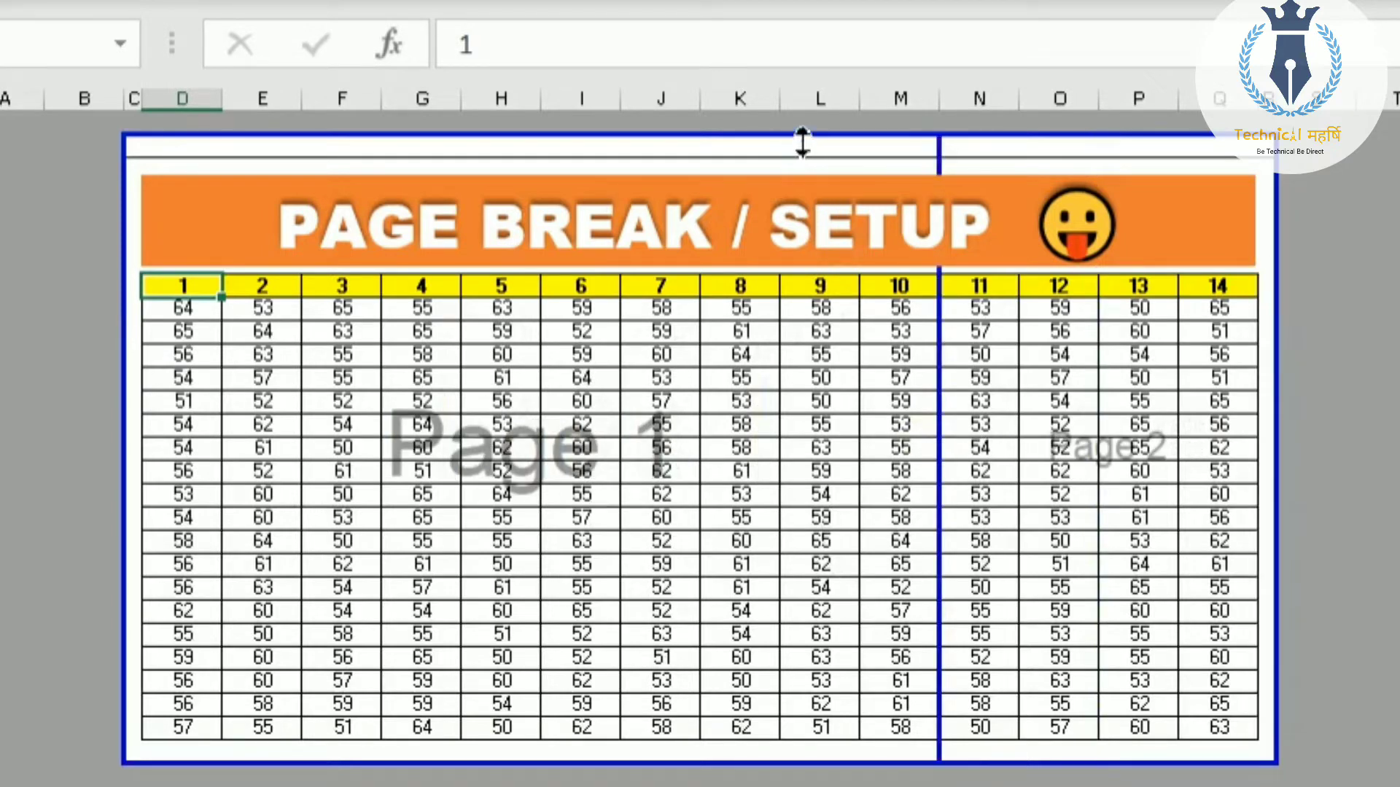
pyautogui.moveTo(802, 143); pyautogui.dragTo(805, 278)
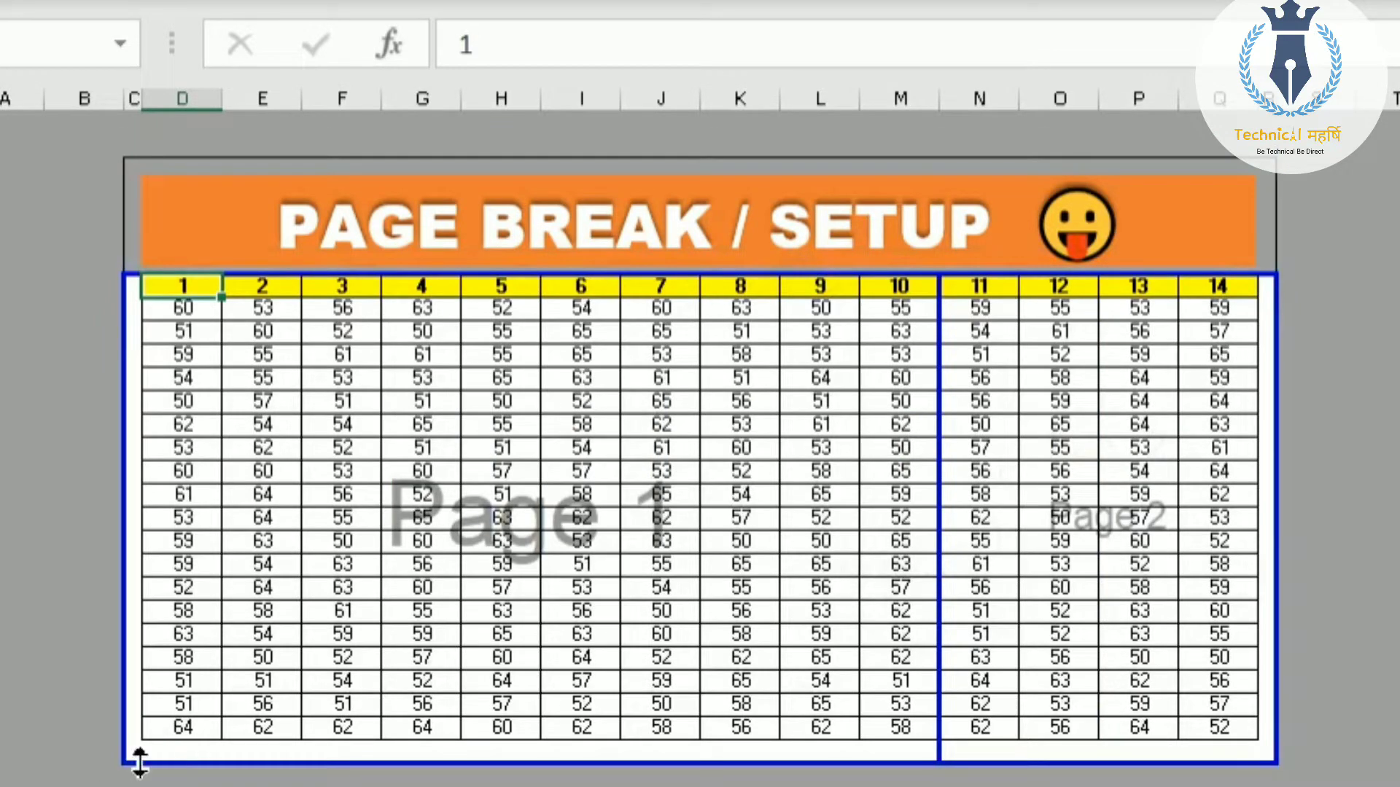
pyautogui.moveTo(136, 762); pyautogui.dragTo(142, 741)
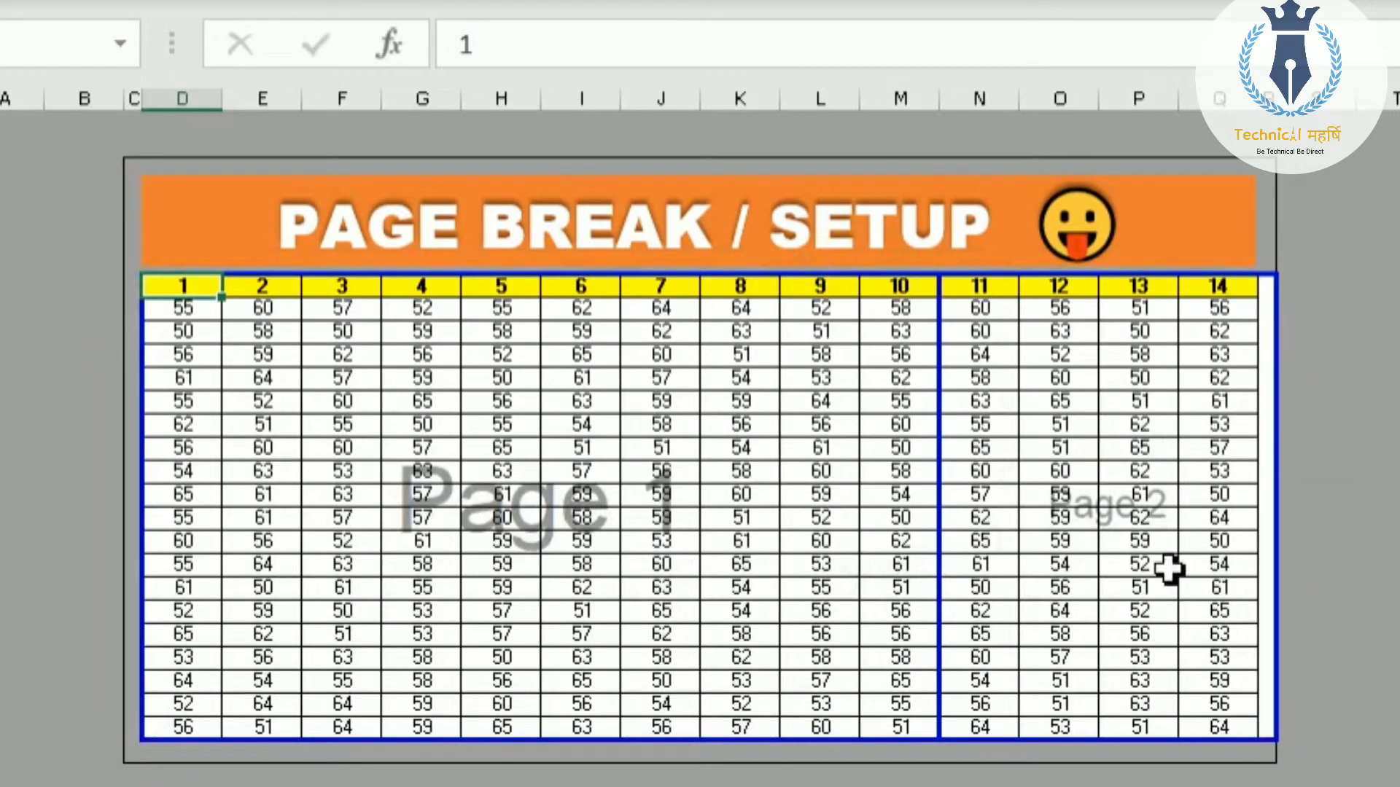
pyautogui.moveTo(1283, 548); pyautogui.dragTo(1261, 548)
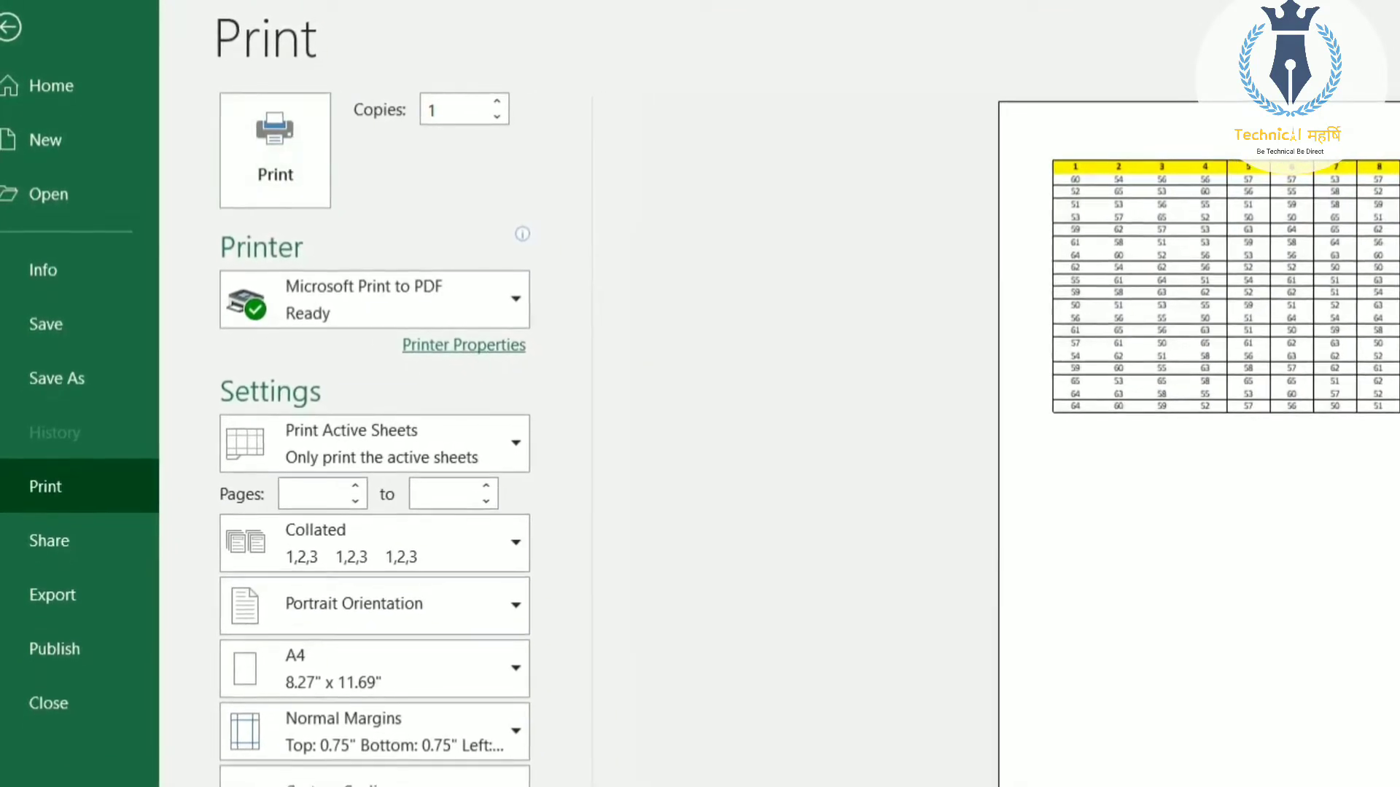
pyautogui.scroll(-1, 1210, 437)
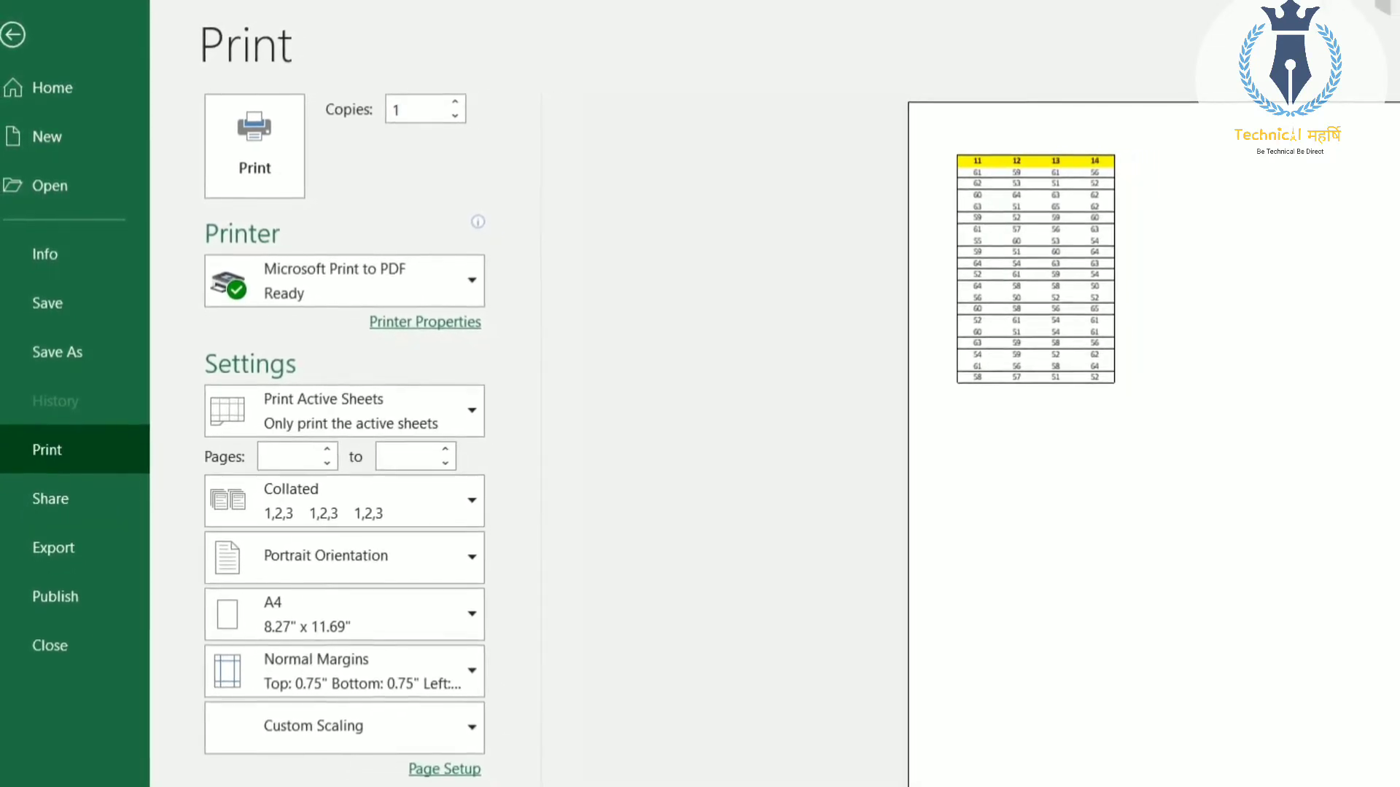
pyautogui.press('Escape')
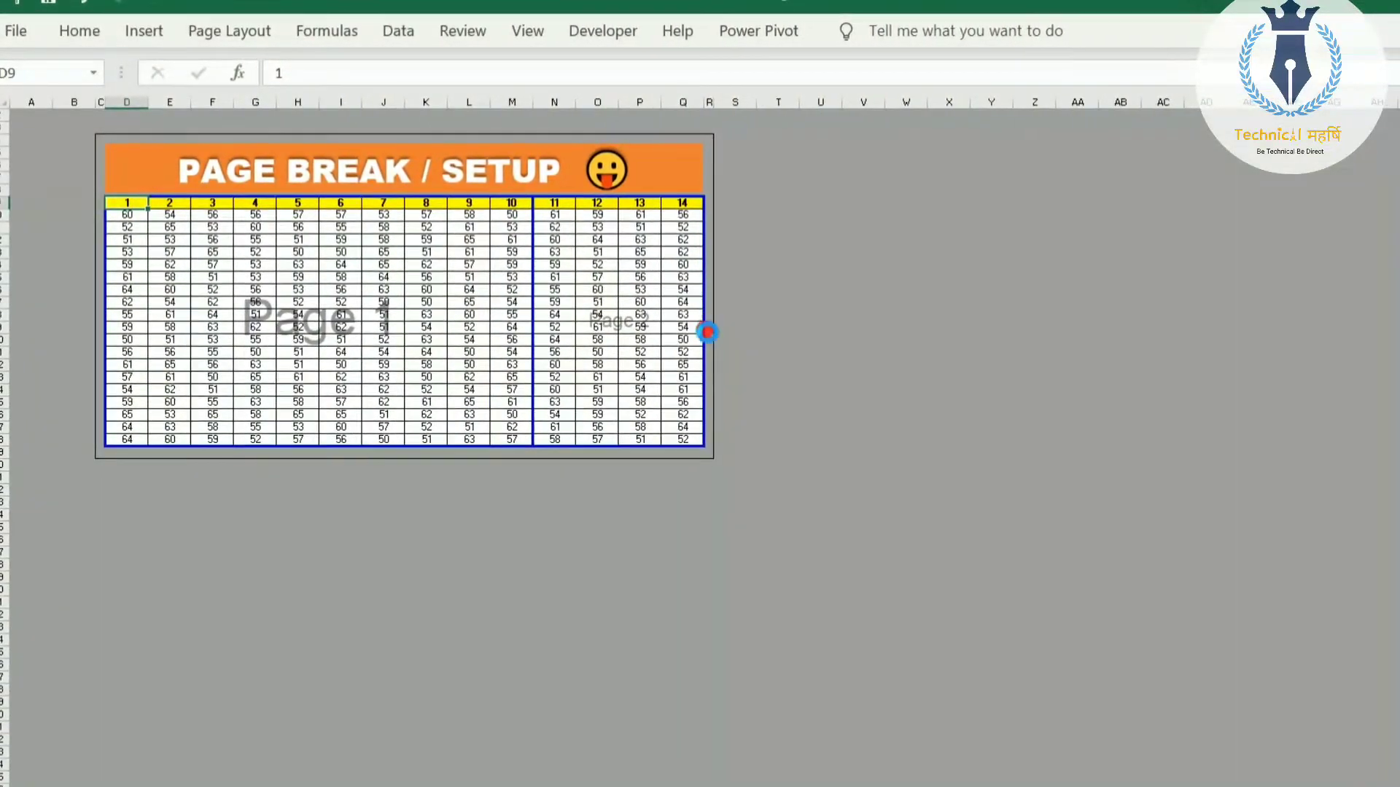
# - Remove the vertical page break between columns M and N so the table fits on one page, and preview the printout
pyautogui.moveTo(707, 332); pyautogui.dragTo(702, 329)
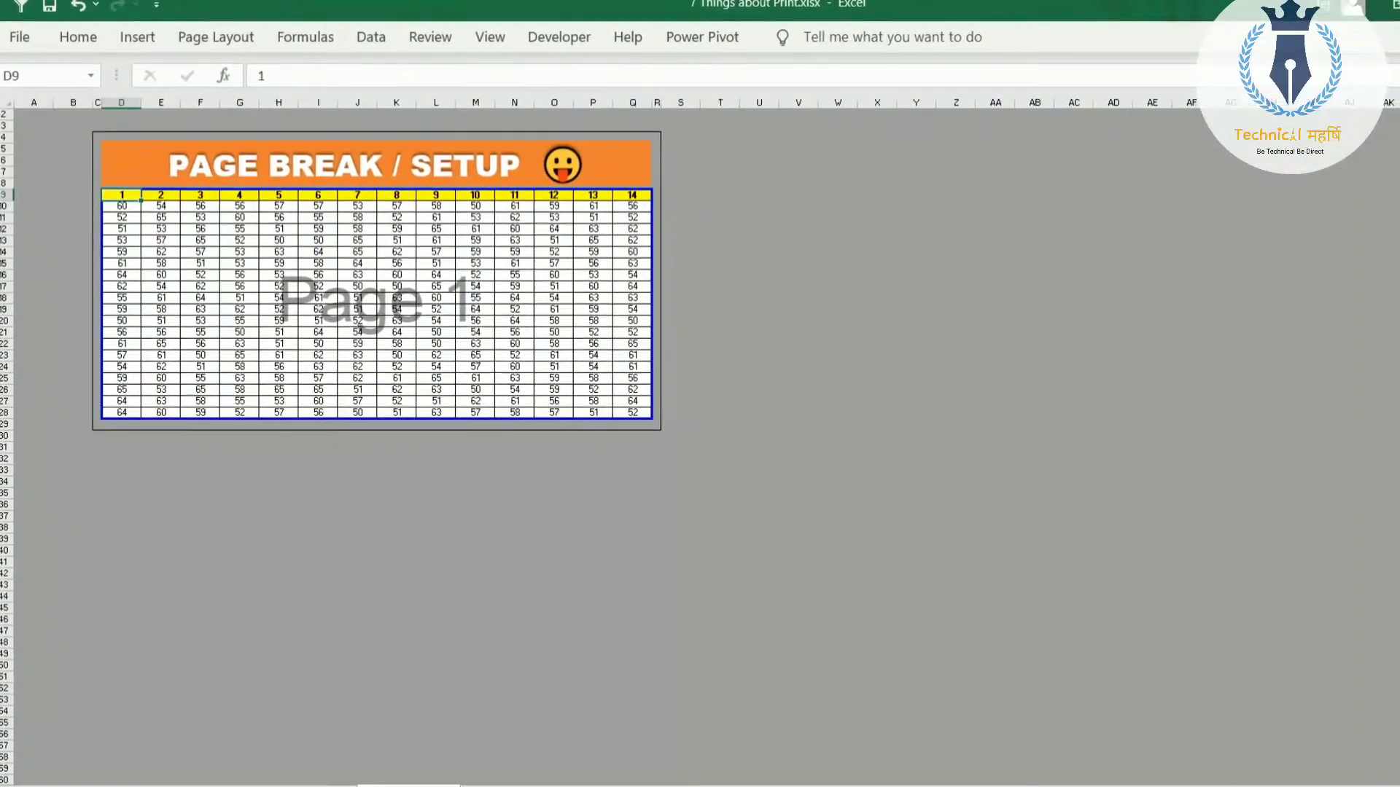
pyautogui.hotkey('ctrl', 'p')
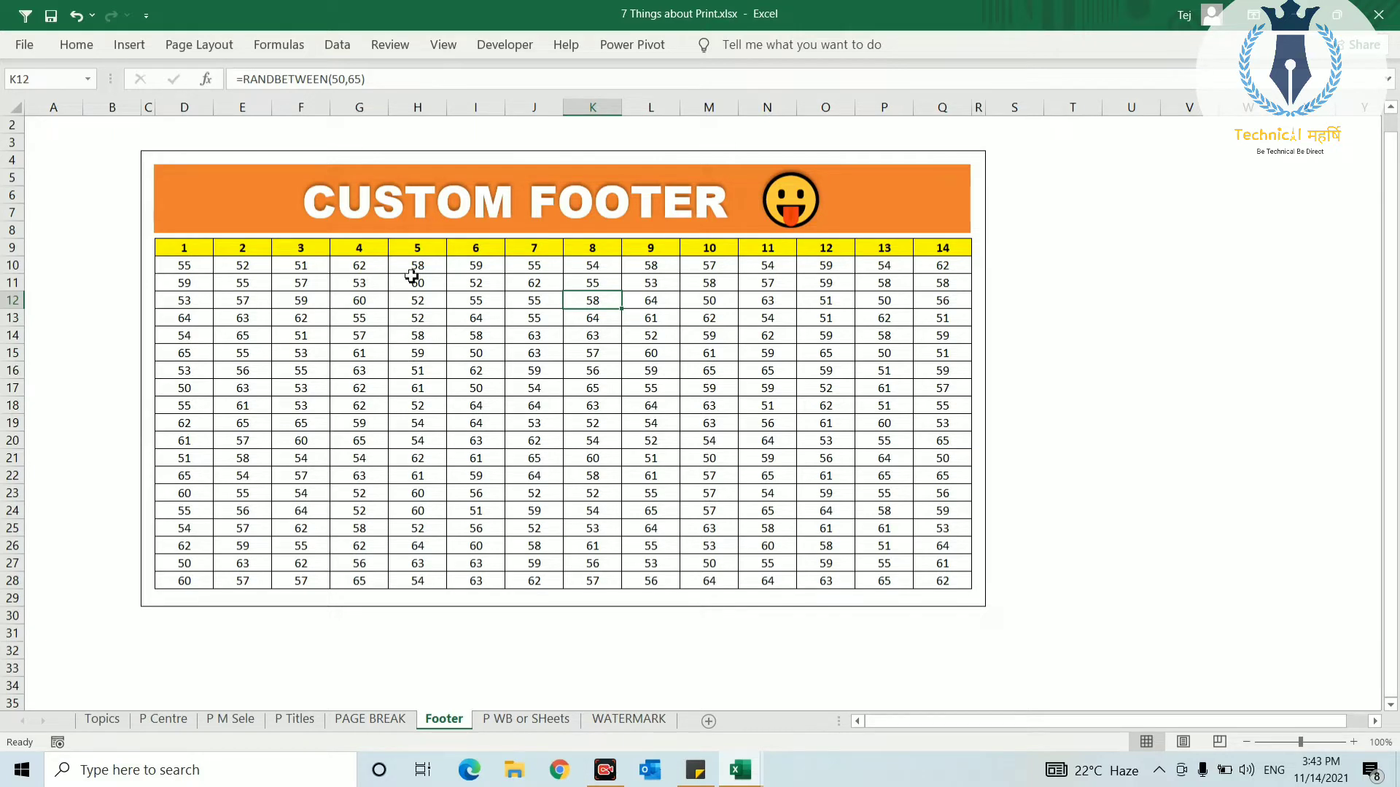
# - Add the page number to the right section of a custom footer for the Footer sheet's printout and preview it
pyautogui.hotkey('ctrl', 'p')
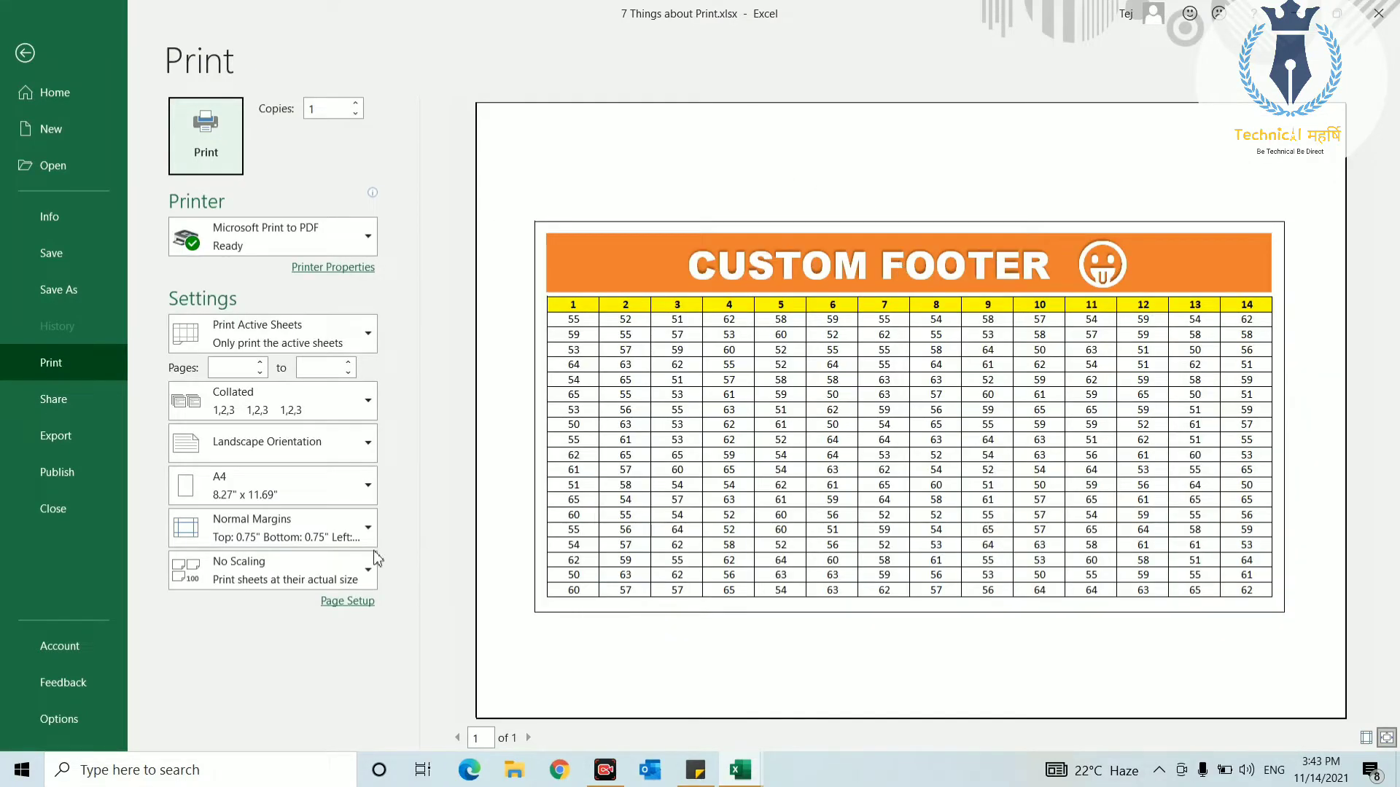
pyautogui.click(351, 603)
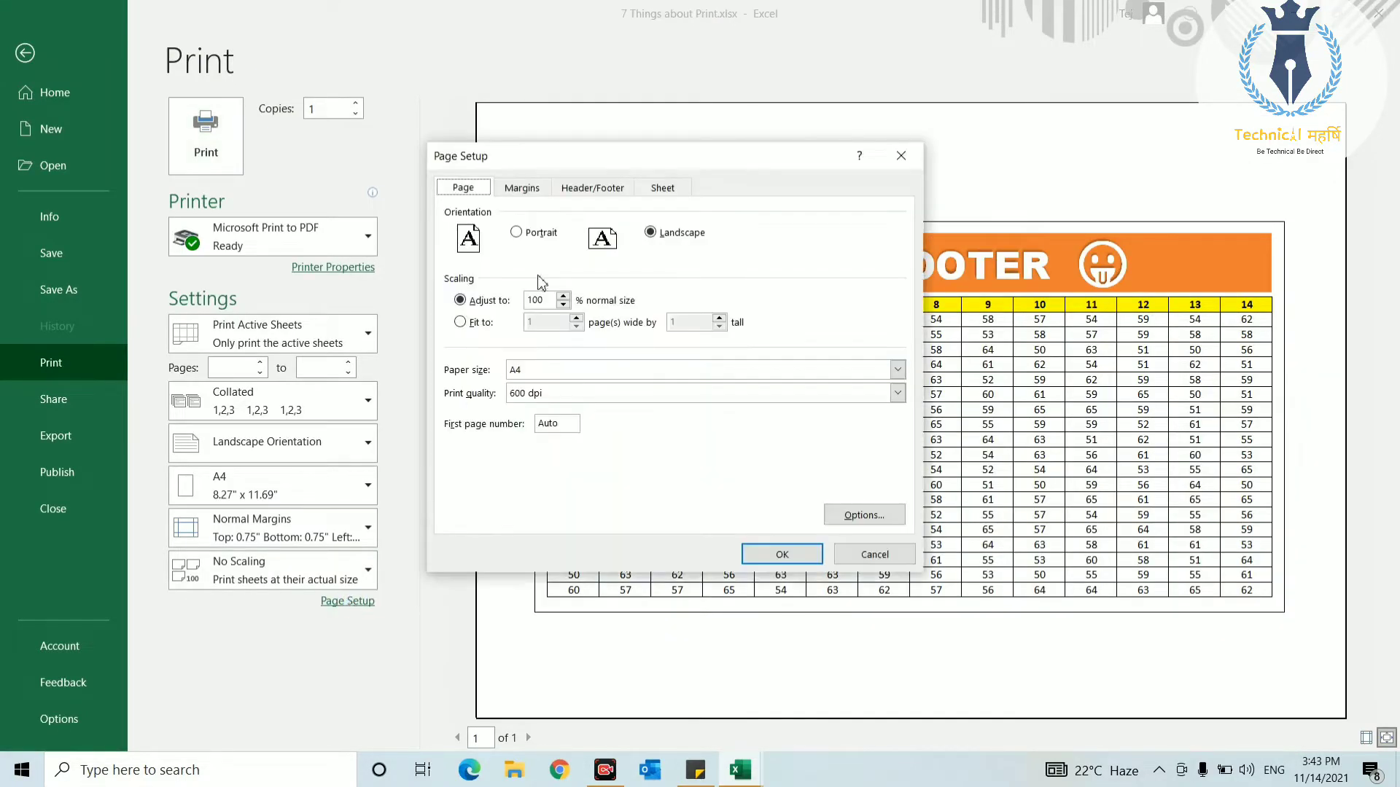
pyautogui.click(599, 188)
pyautogui.moveTo(656, 165); pyautogui.dragTo(764, 124)
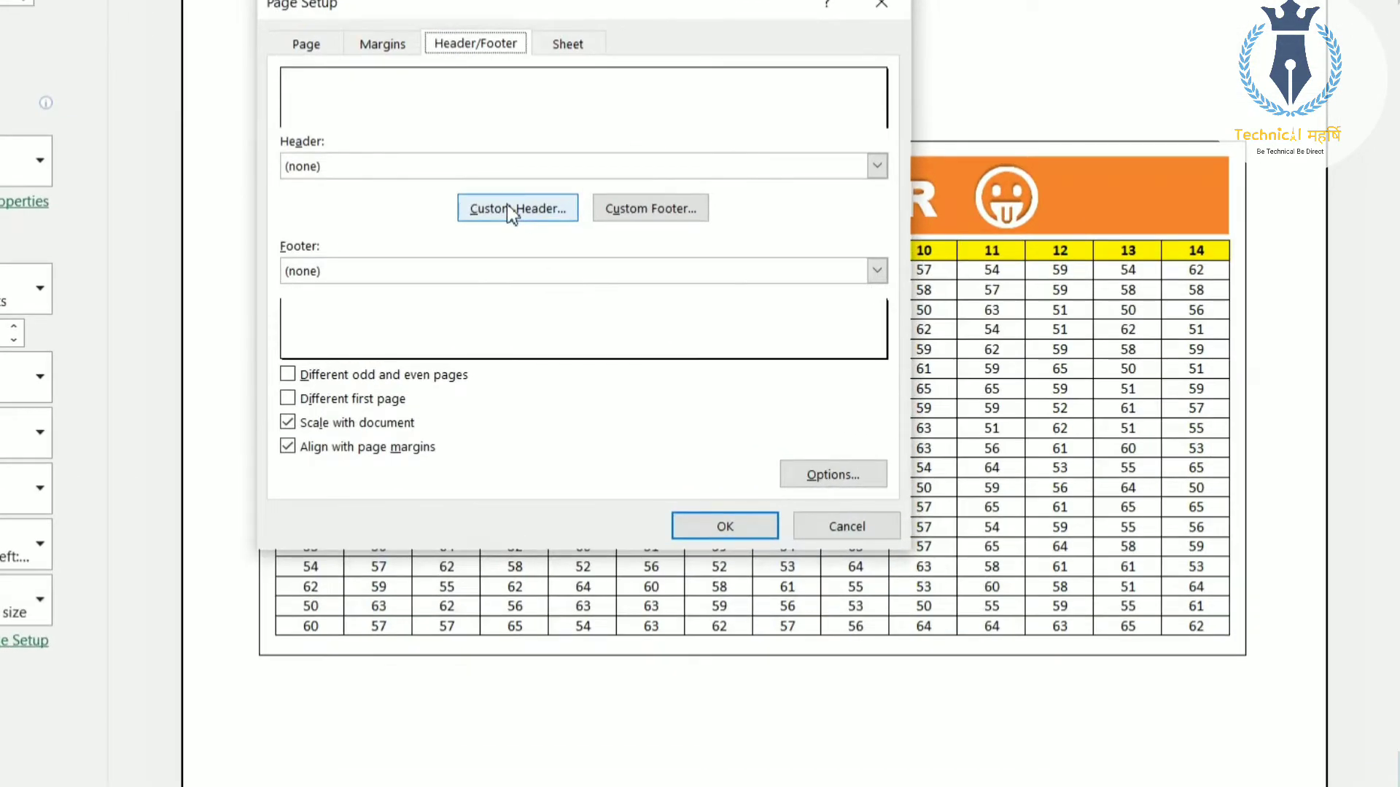
pyautogui.click(638, 204)
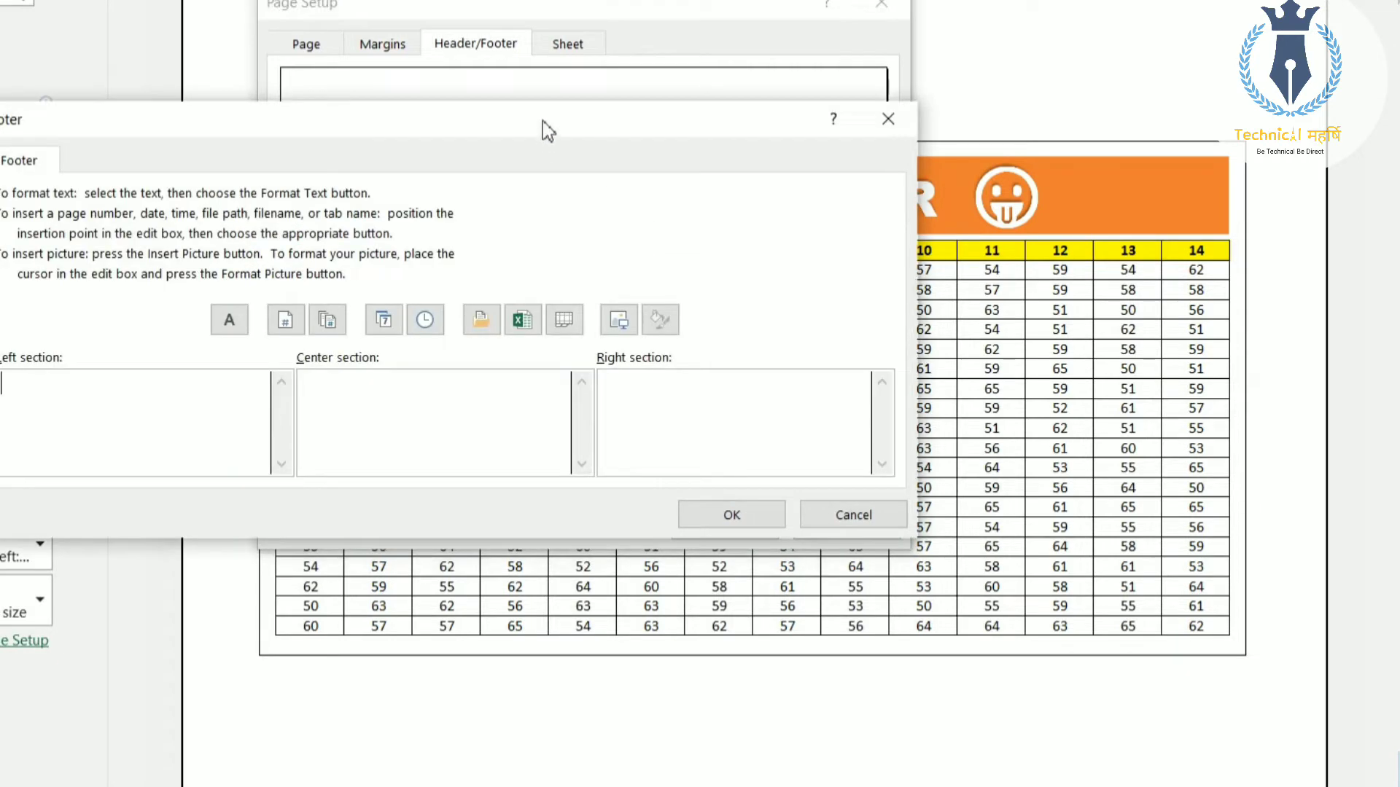
pyautogui.moveTo(543, 122); pyautogui.dragTo(765, 110)
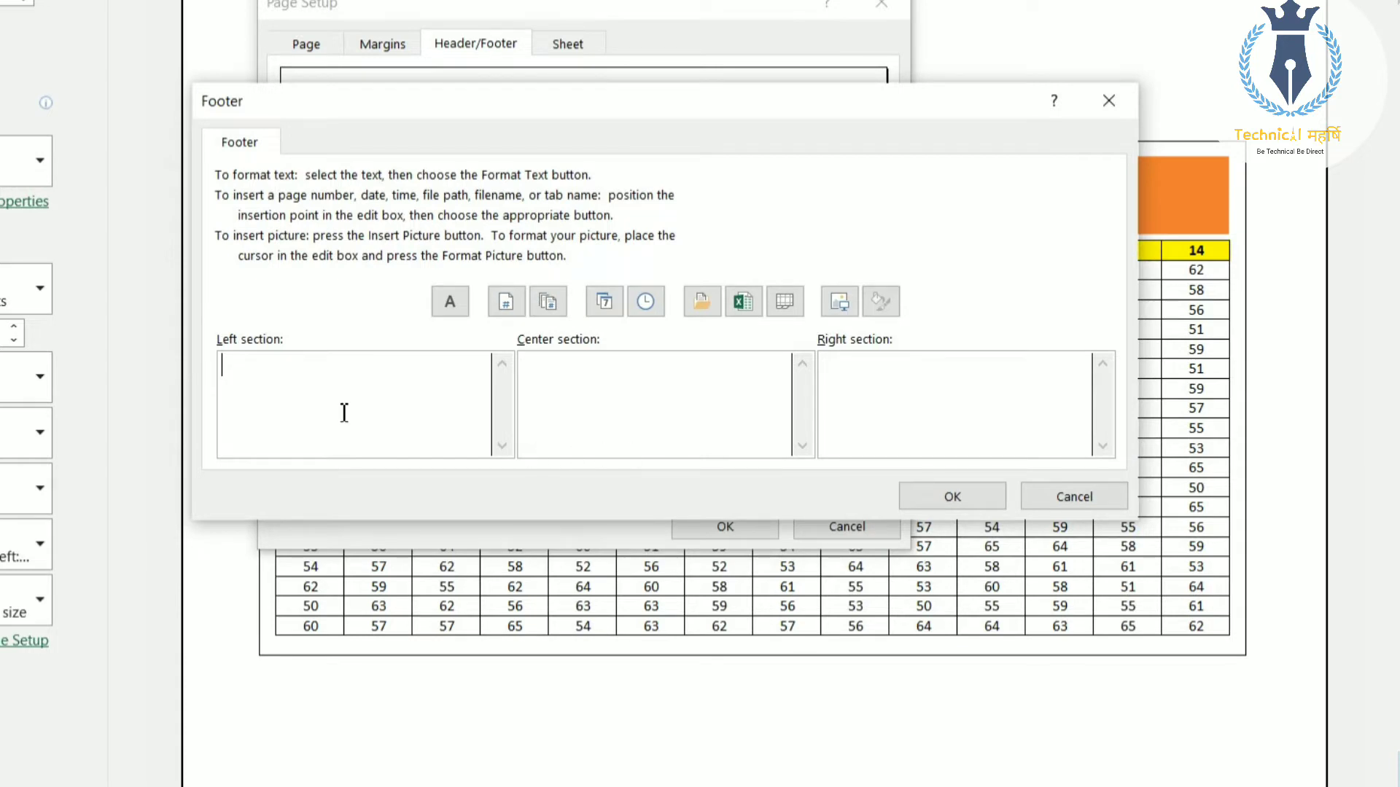
pyautogui.click(665, 394)
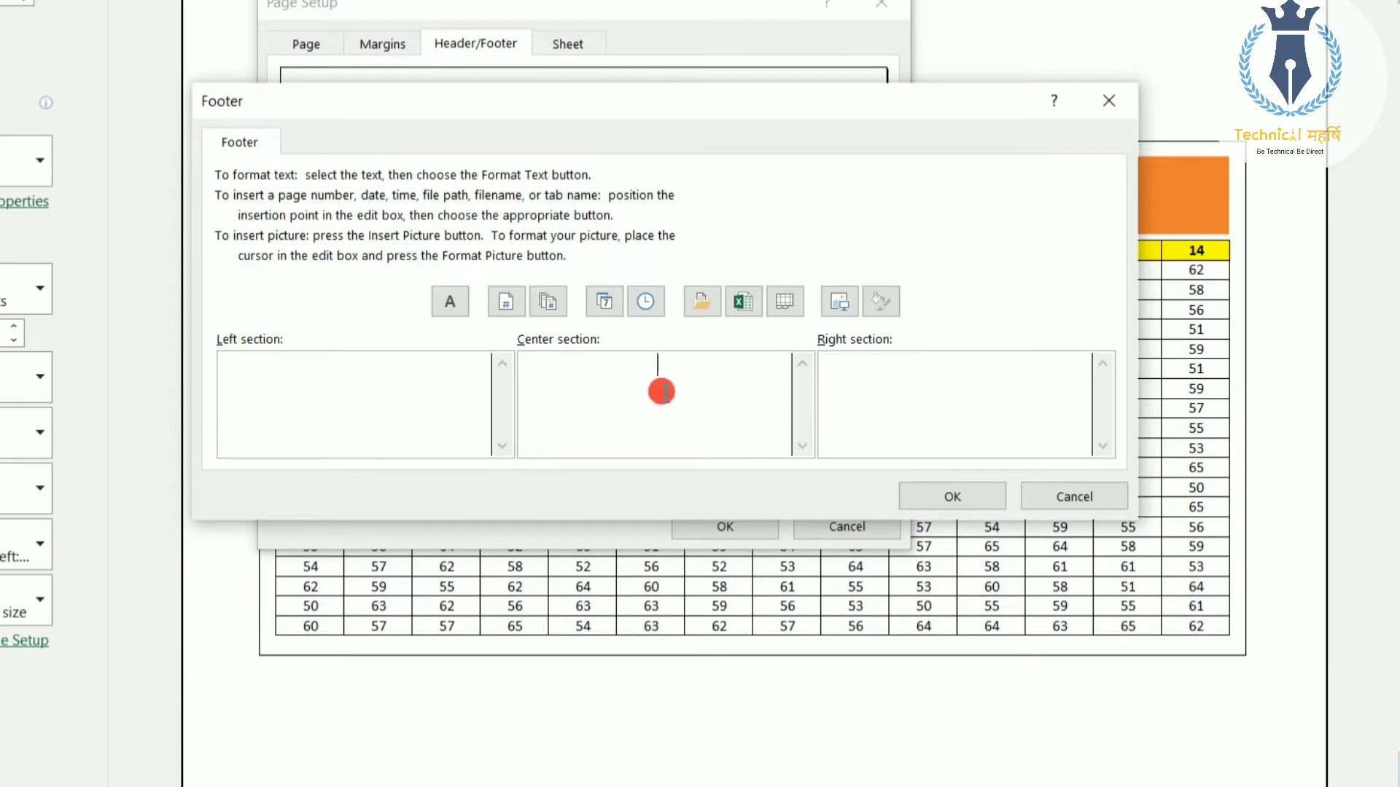
pyautogui.click(910, 374)
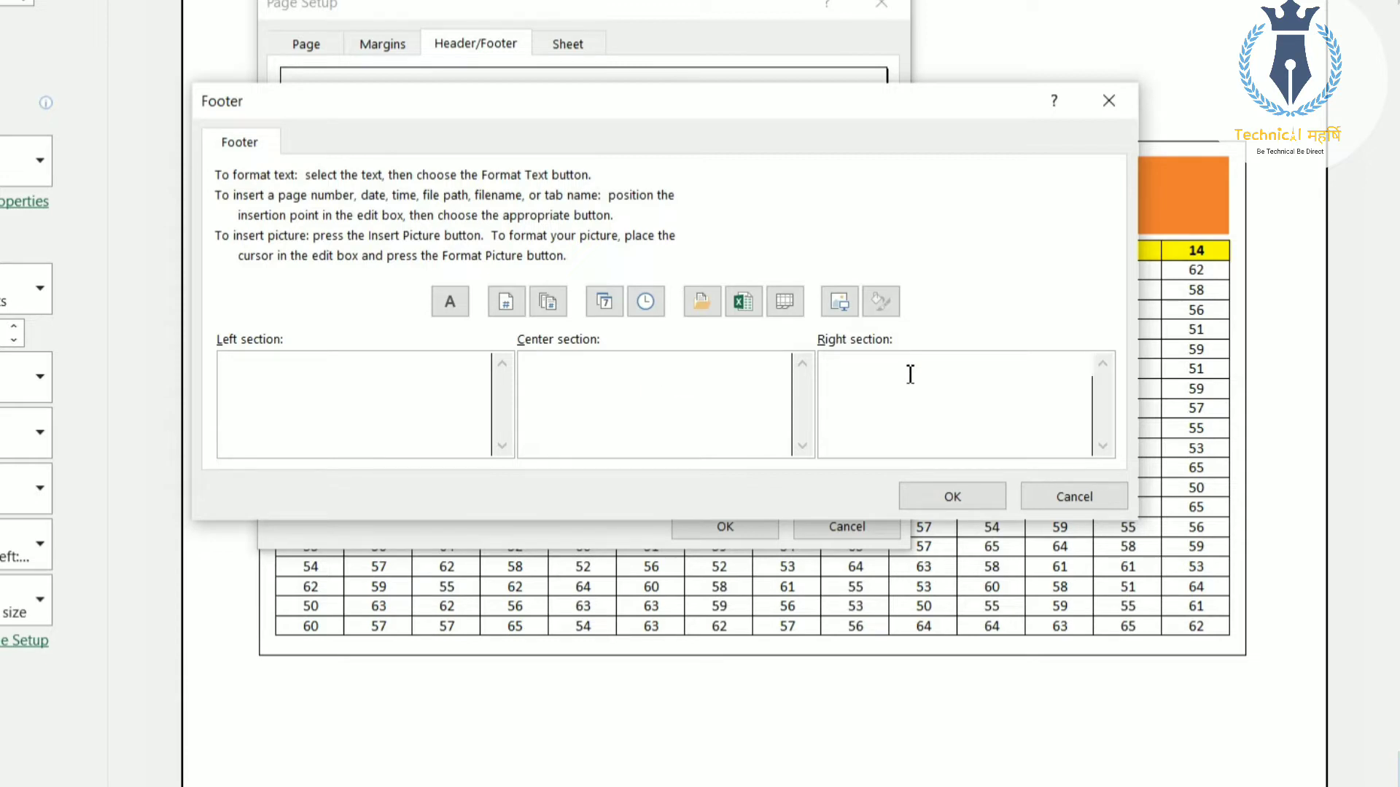
pyautogui.click(302, 374)
pyautogui.click(871, 372)
pyautogui.click(506, 302)
pyautogui.click(937, 495)
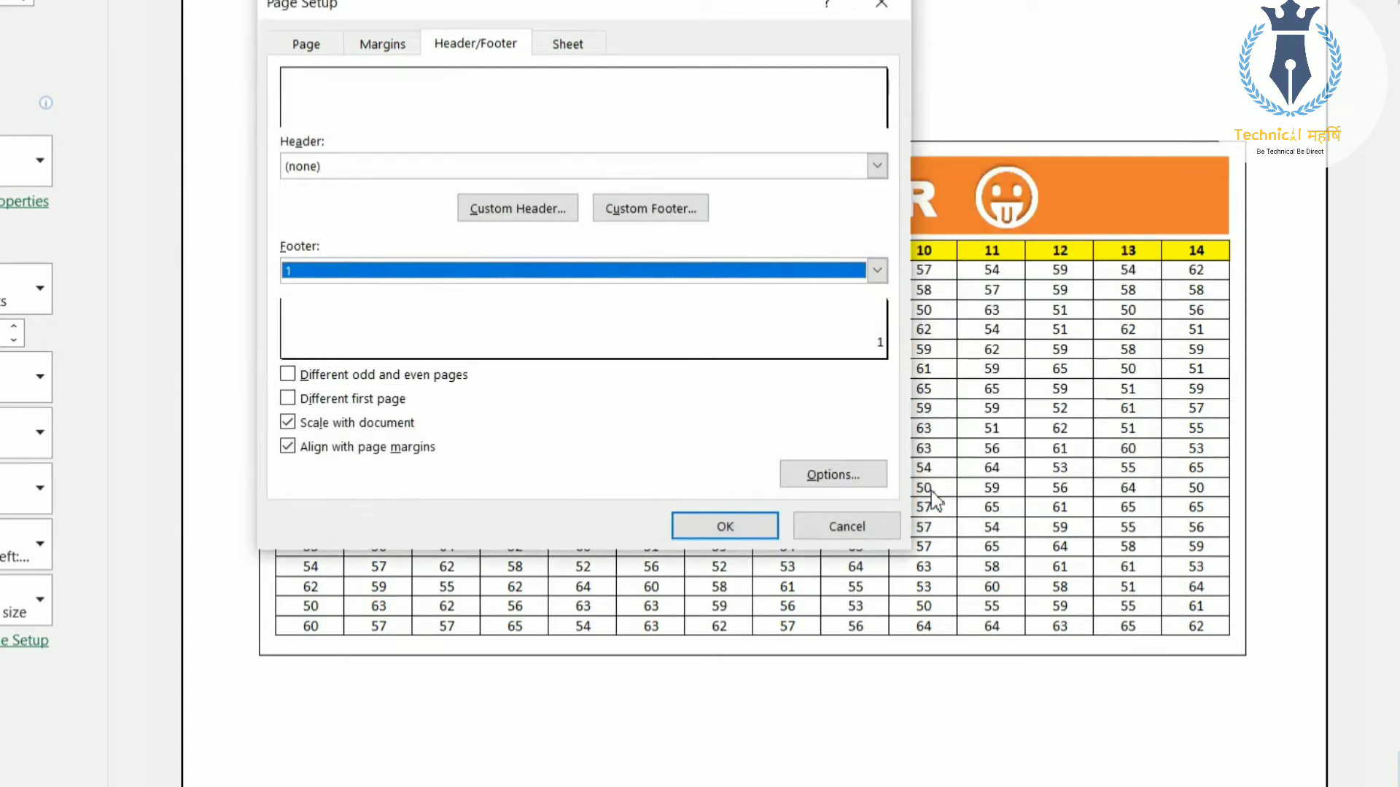
pyautogui.click(724, 526)
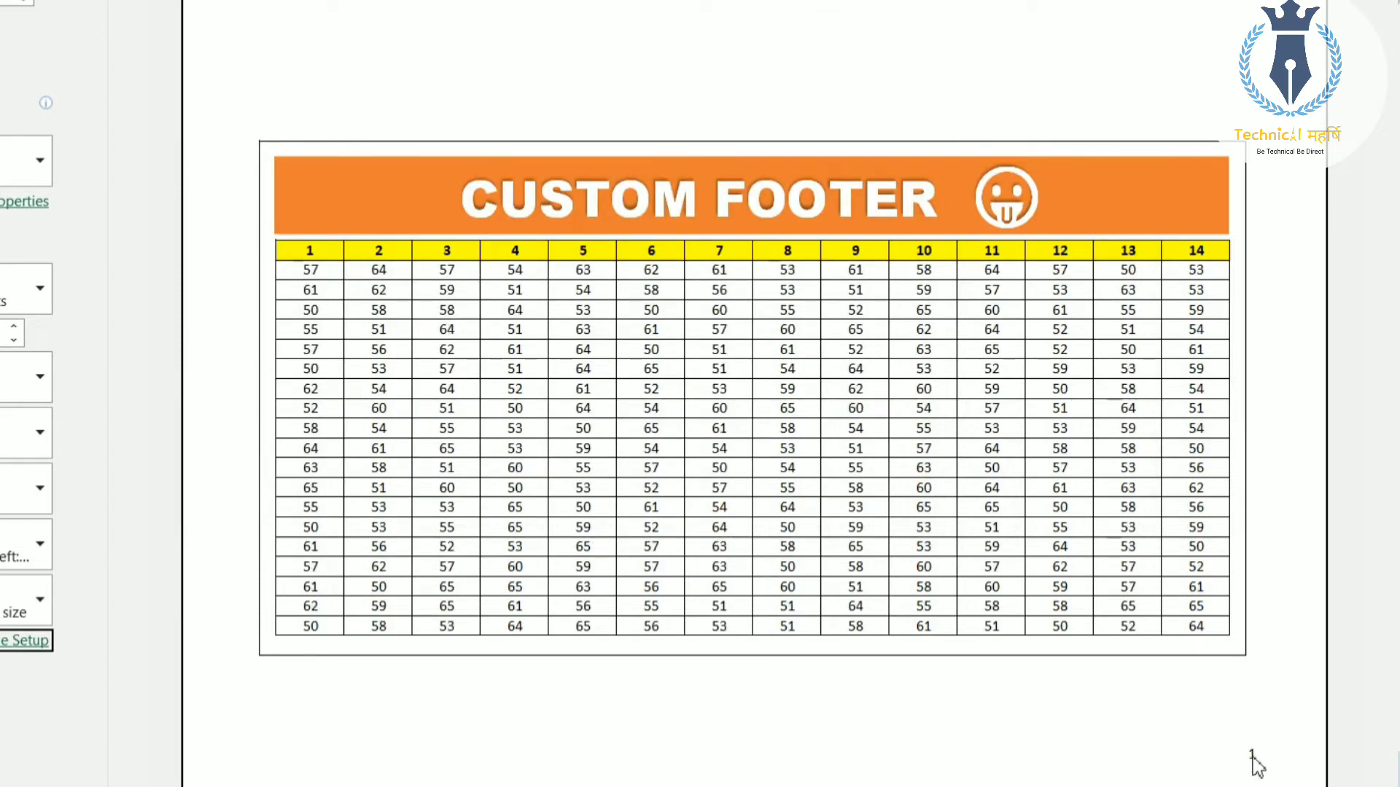
# - Replace the page number in the custom footer's right section with the date and time, and preview the printout
pyautogui.click(23, 642)
pyautogui.click(453, 48)
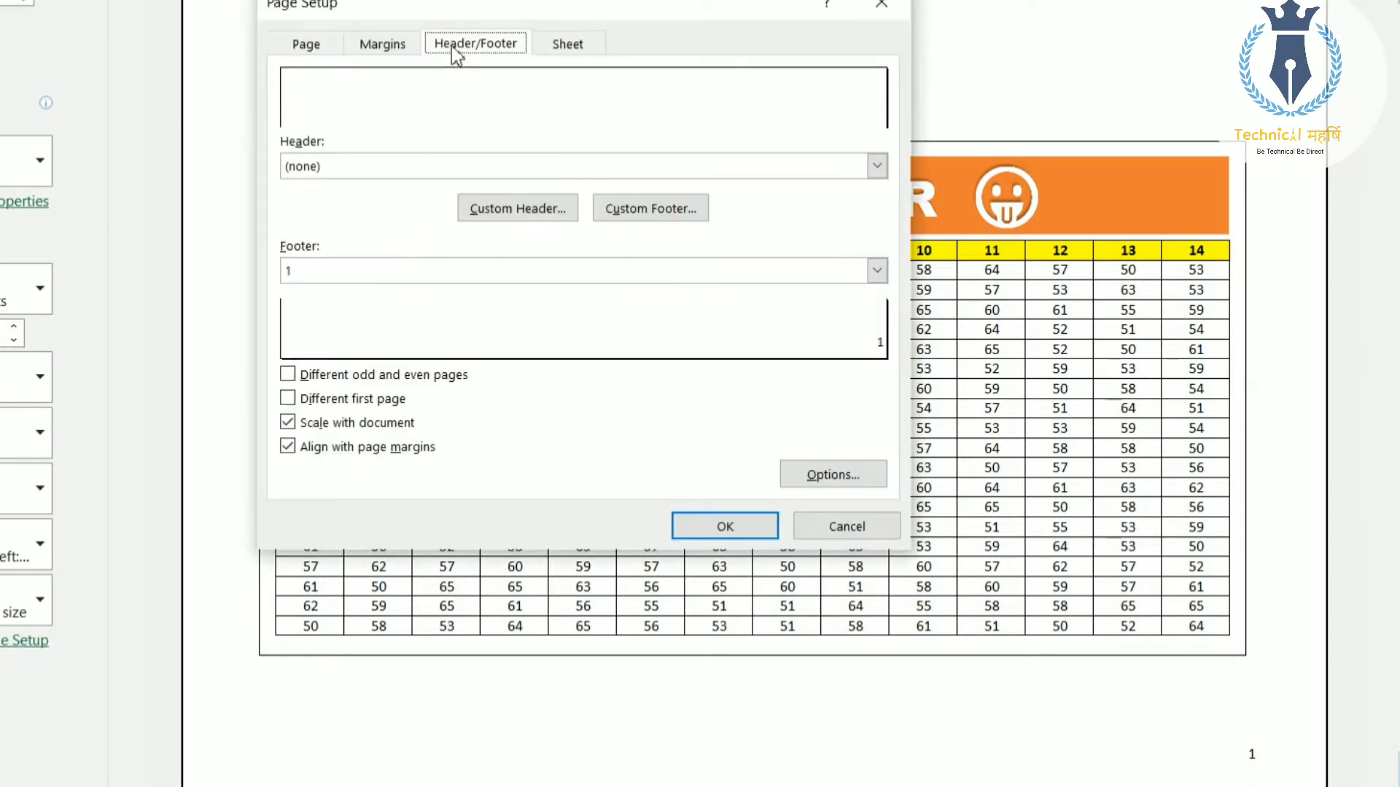
pyautogui.click(668, 212)
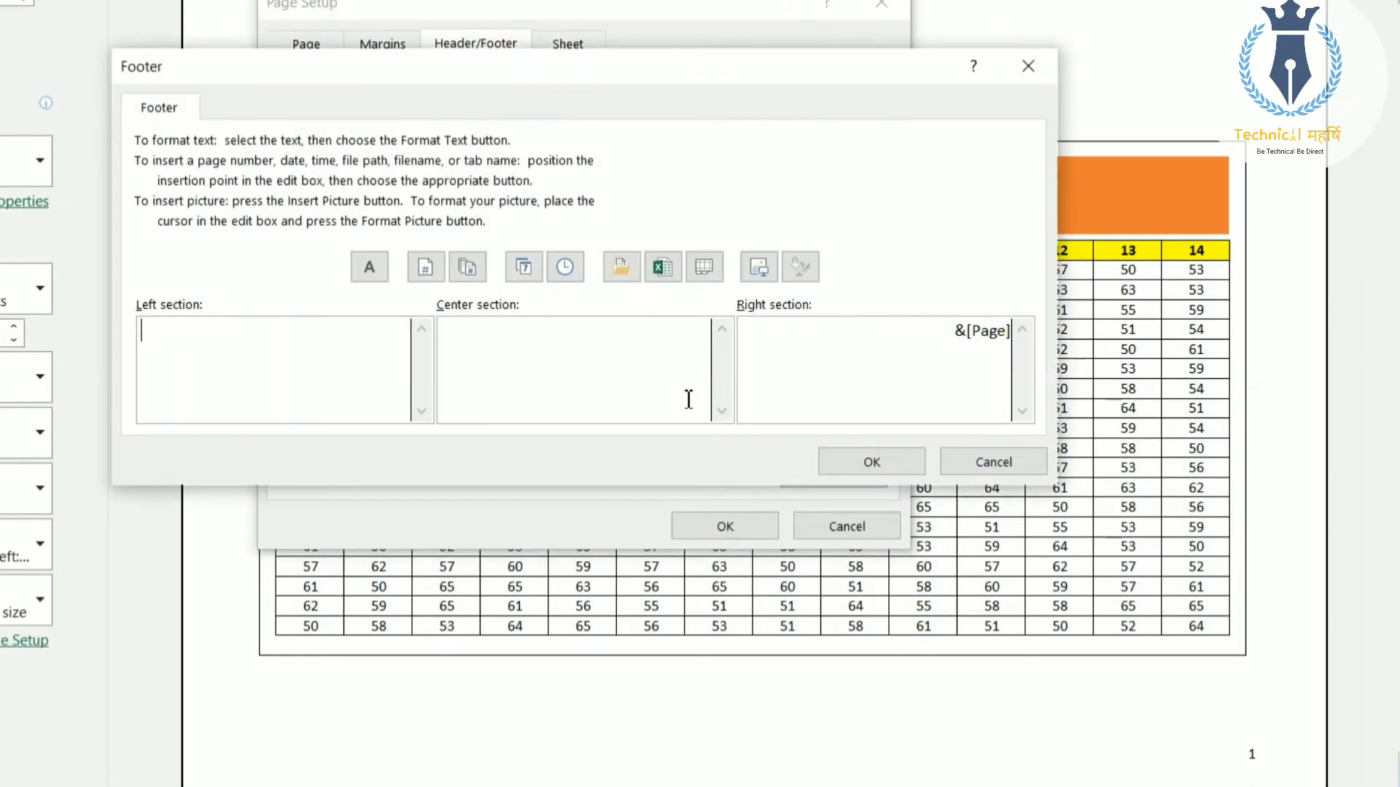
pyautogui.click(964, 337)
pyautogui.press('Delete')
pyautogui.press('Delete')
pyautogui.press('Delete')
pyautogui.press('Delete')
pyautogui.press('Delete')
pyautogui.press('Delete')
pyautogui.press('Delete')
pyautogui.click(523, 270)
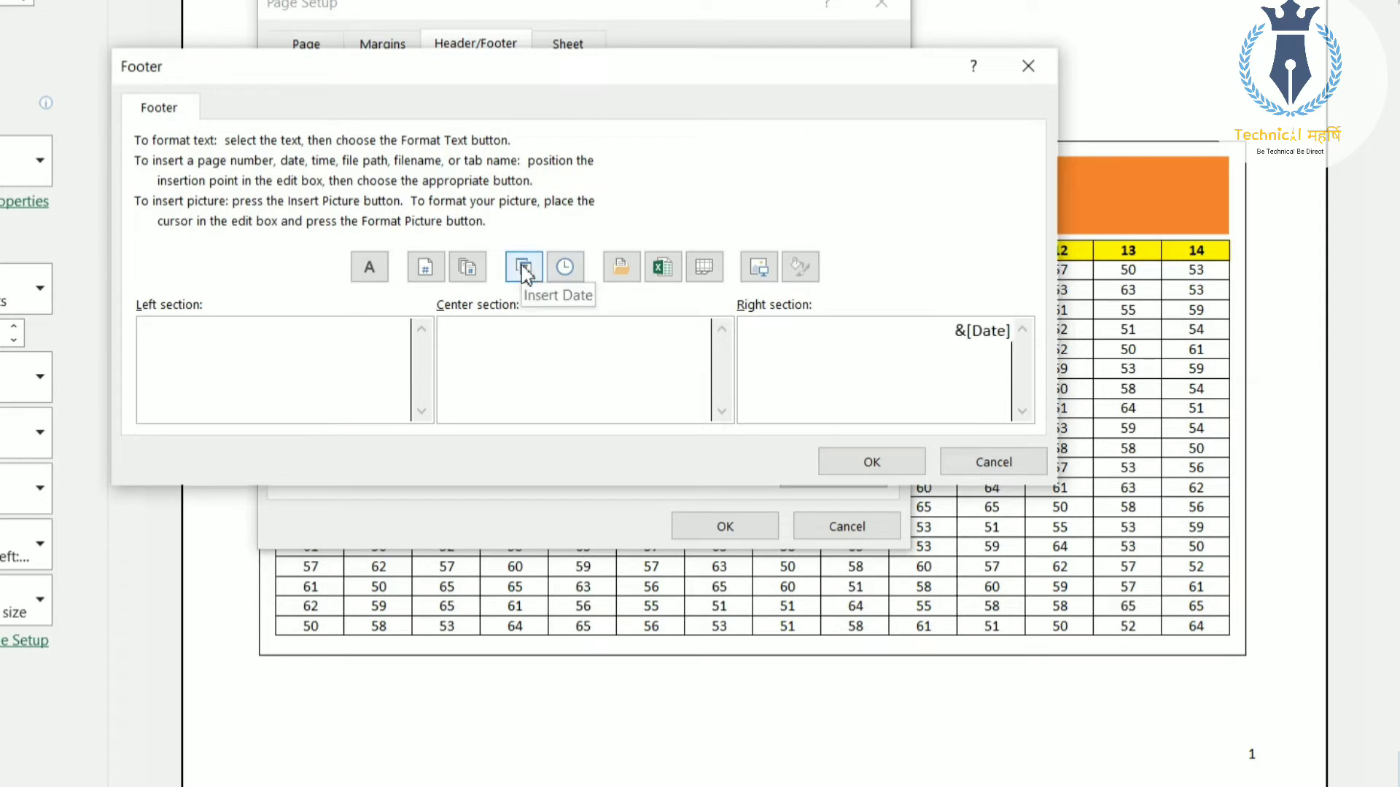
pyautogui.click(565, 269)
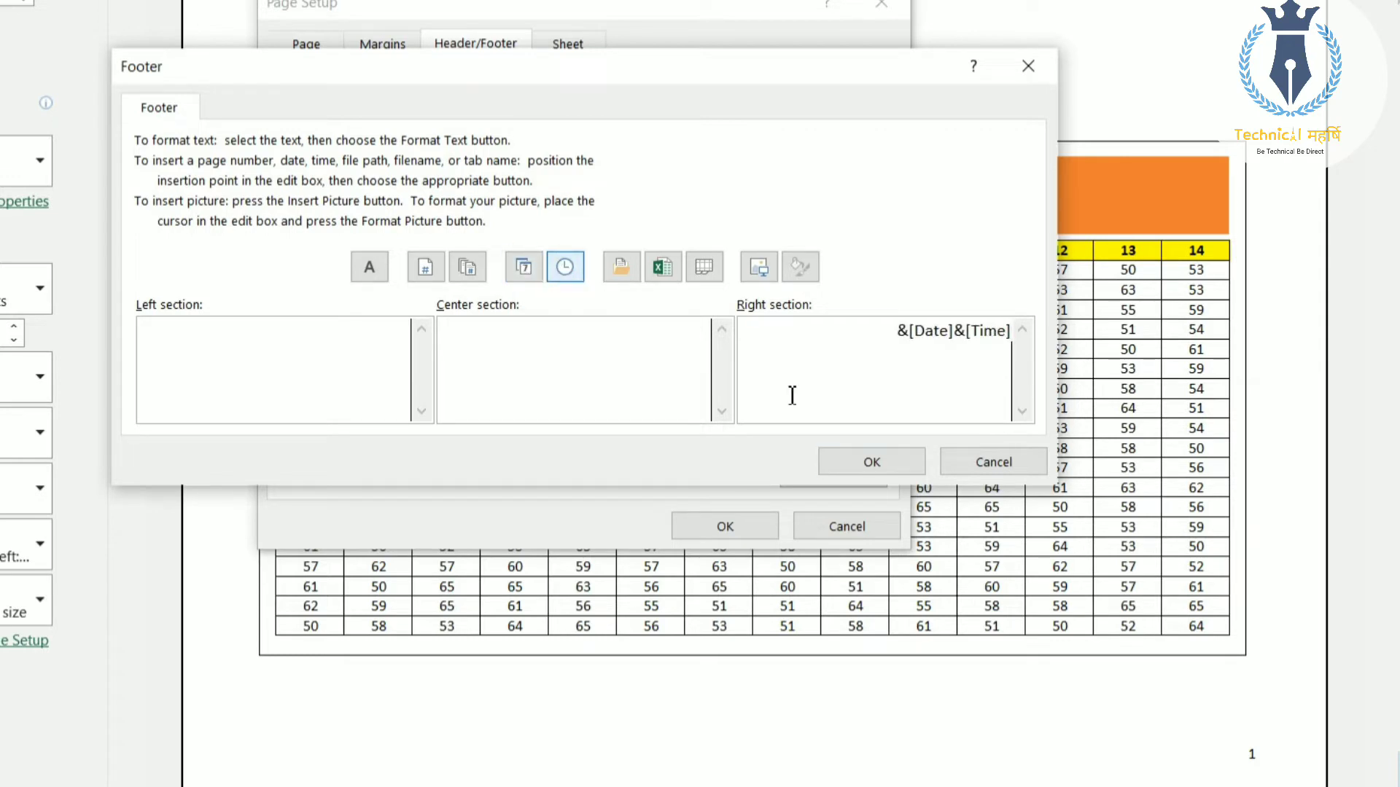
pyautogui.click(875, 460)
pyautogui.click(726, 526)
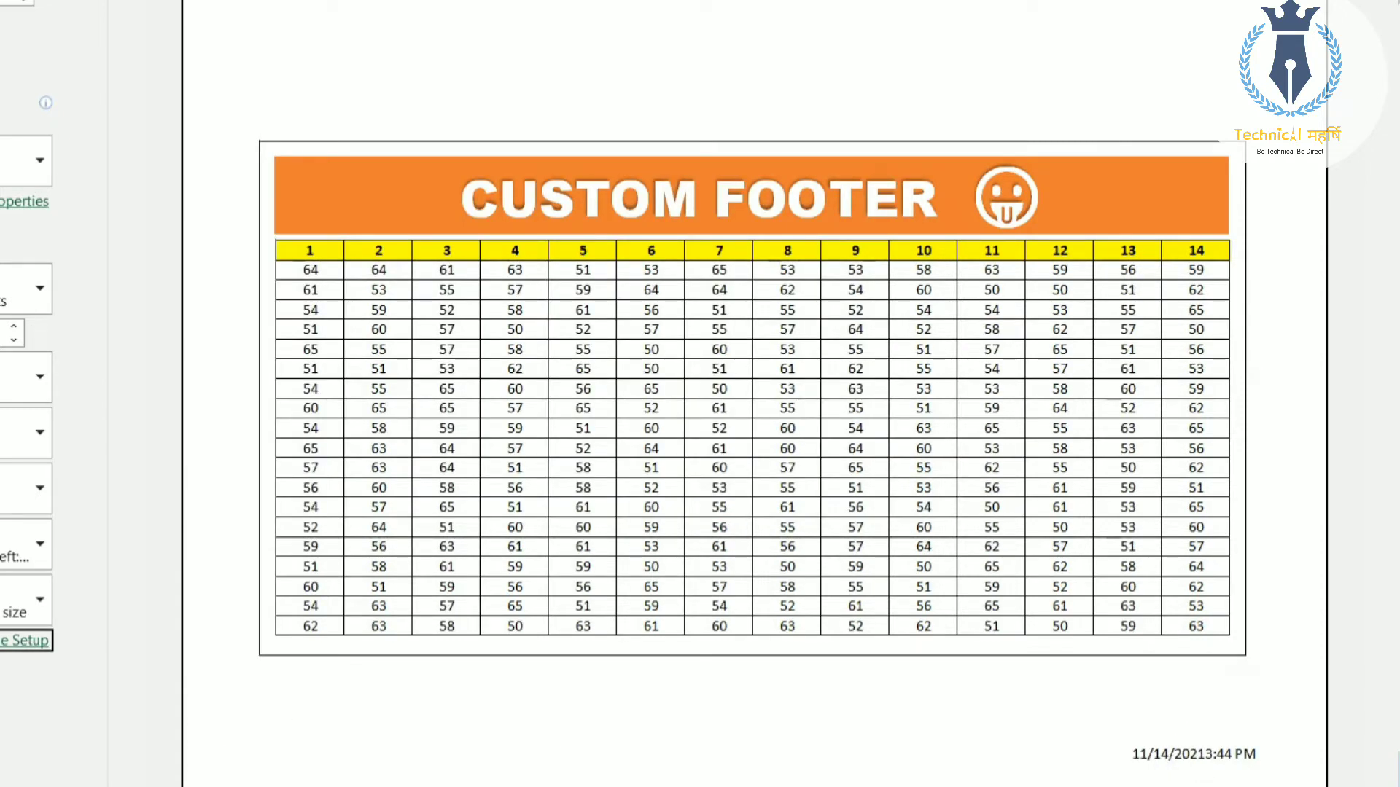
# - Replace the date and time in the right footer section with the file path, check the printout, and return to the sheet
pyautogui.click(7, 646)
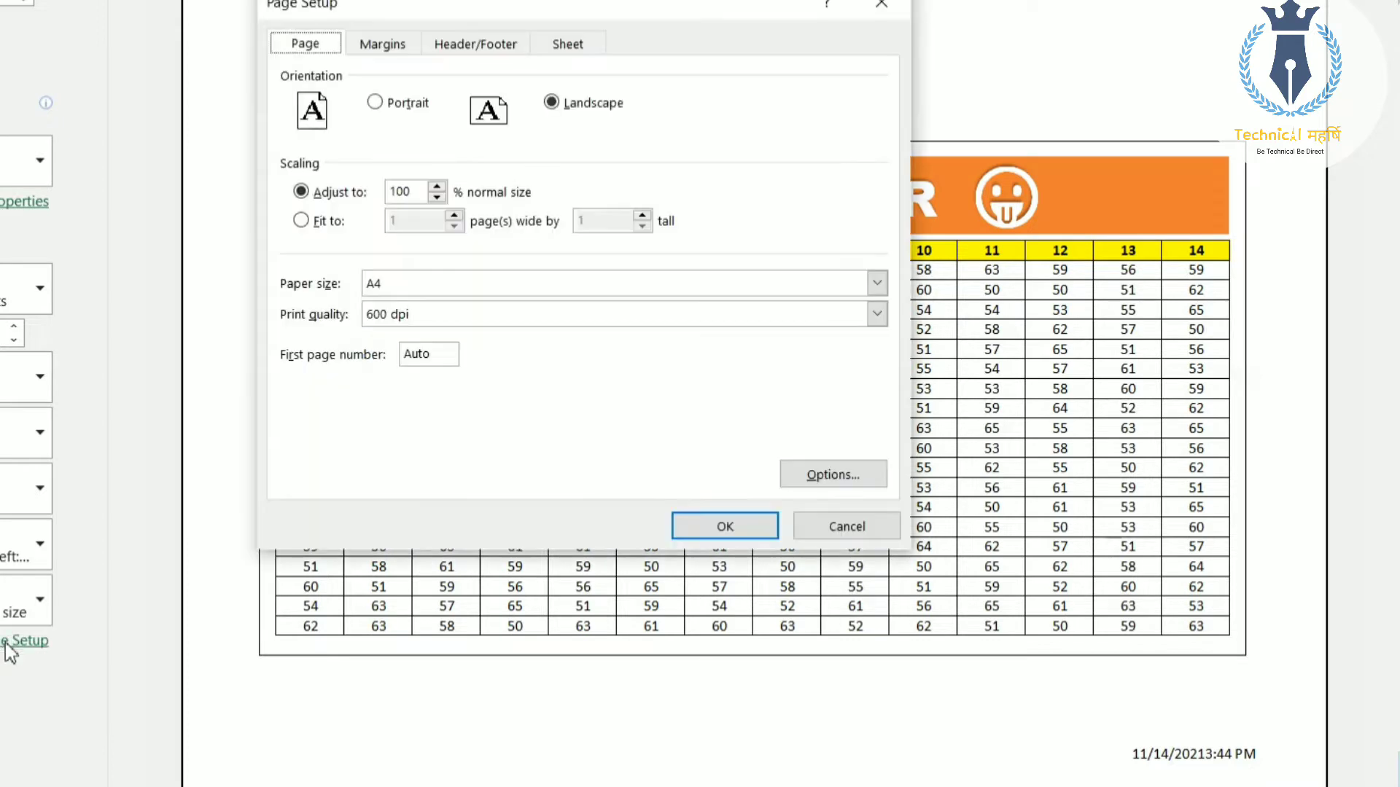
pyautogui.click(491, 45)
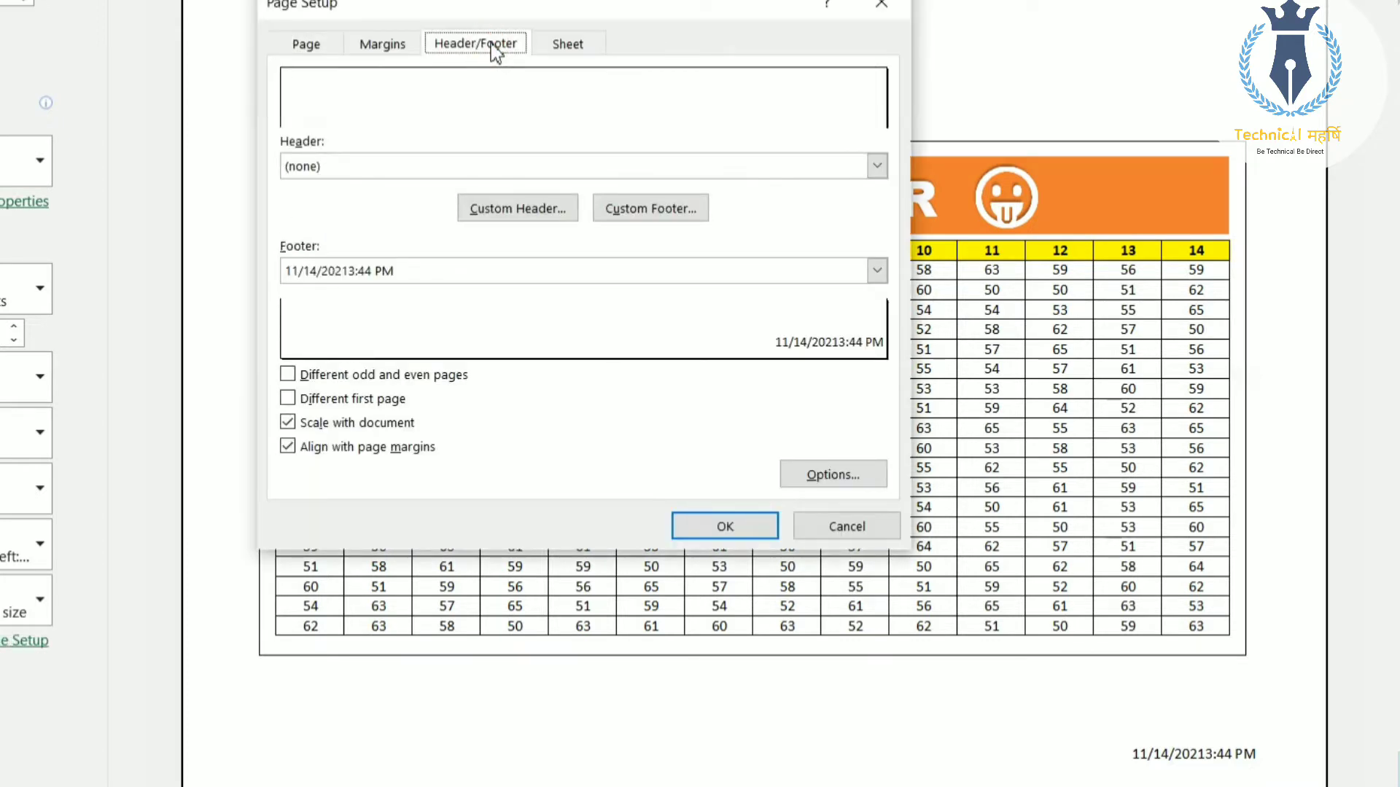
pyautogui.click(671, 214)
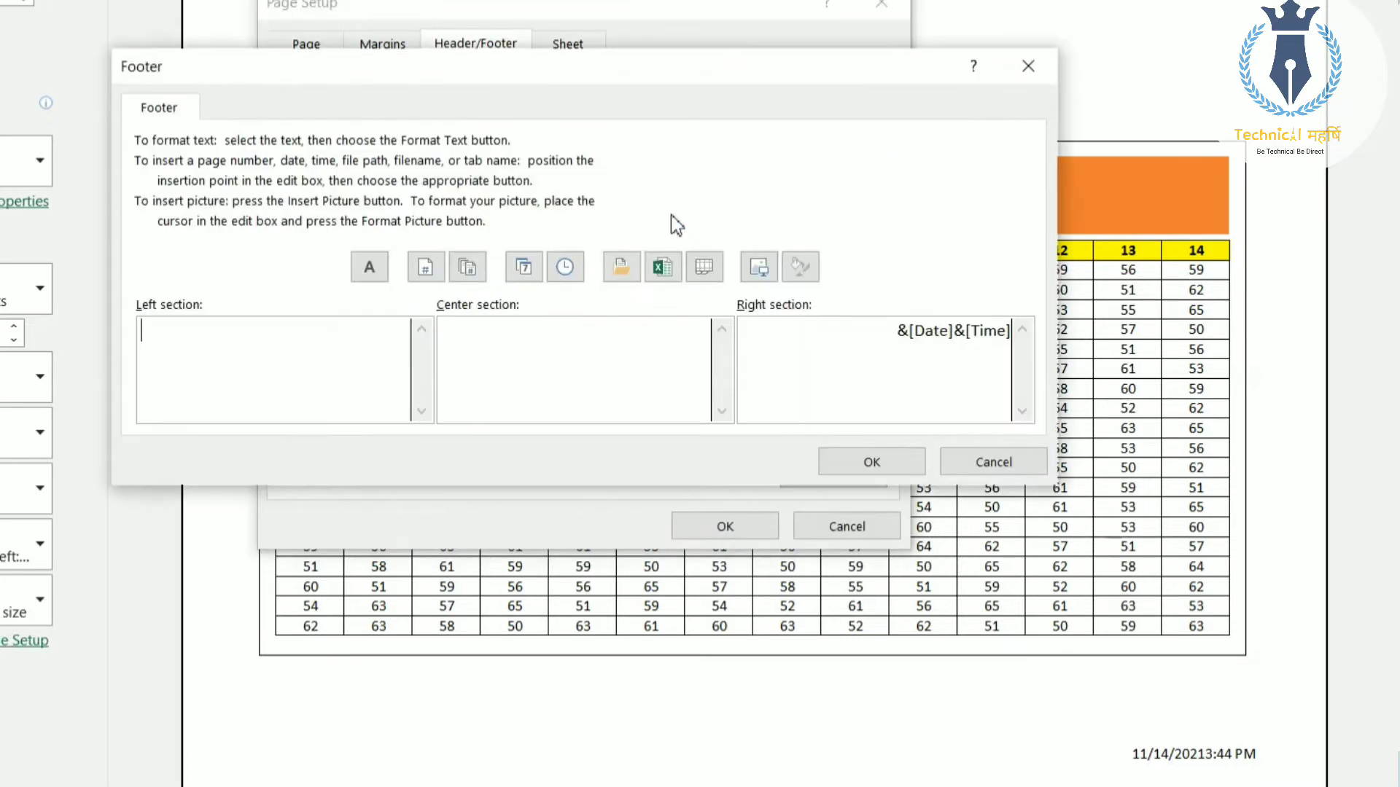
pyautogui.click(895, 329)
pyautogui.hotkey('ctrl', 'a')
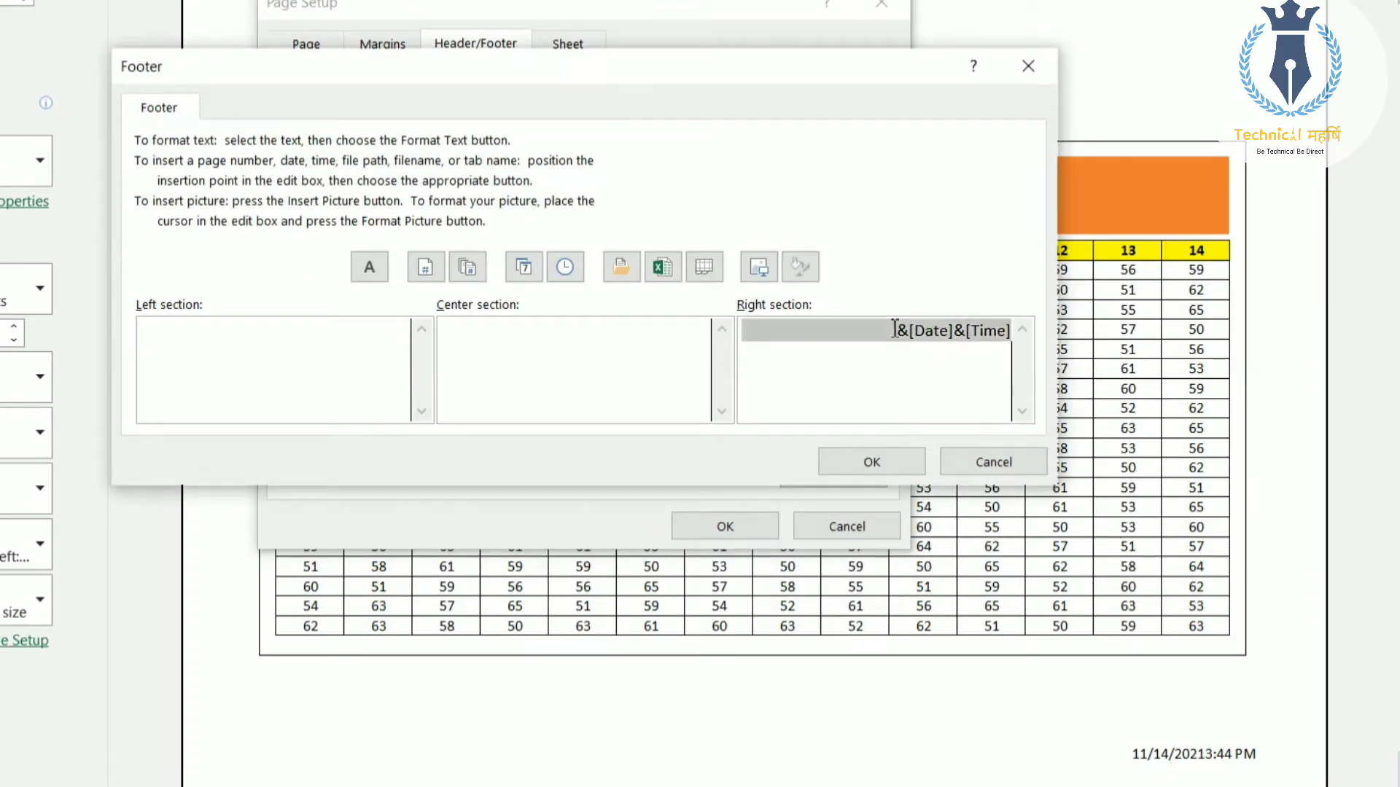
pyautogui.press('Delete')
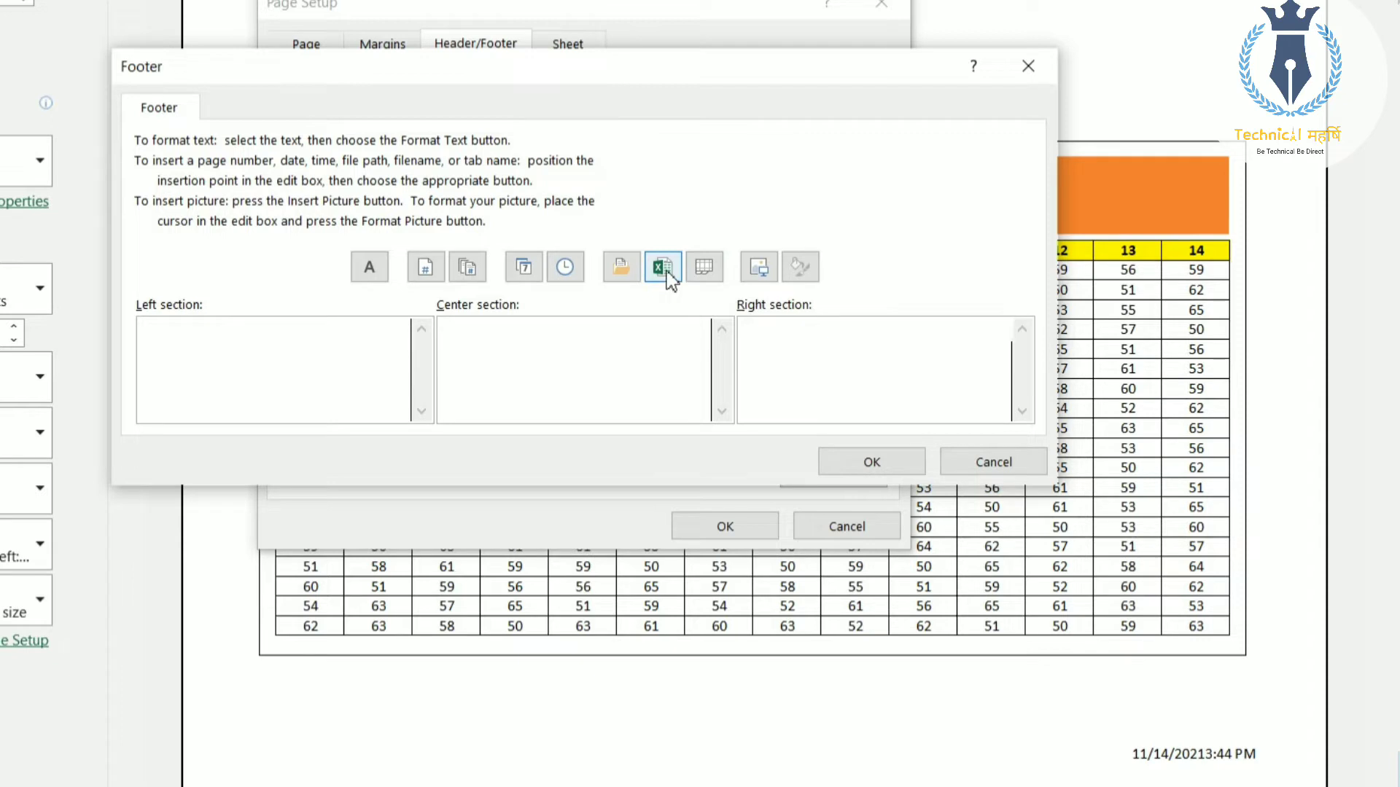
pyautogui.click(622, 269)
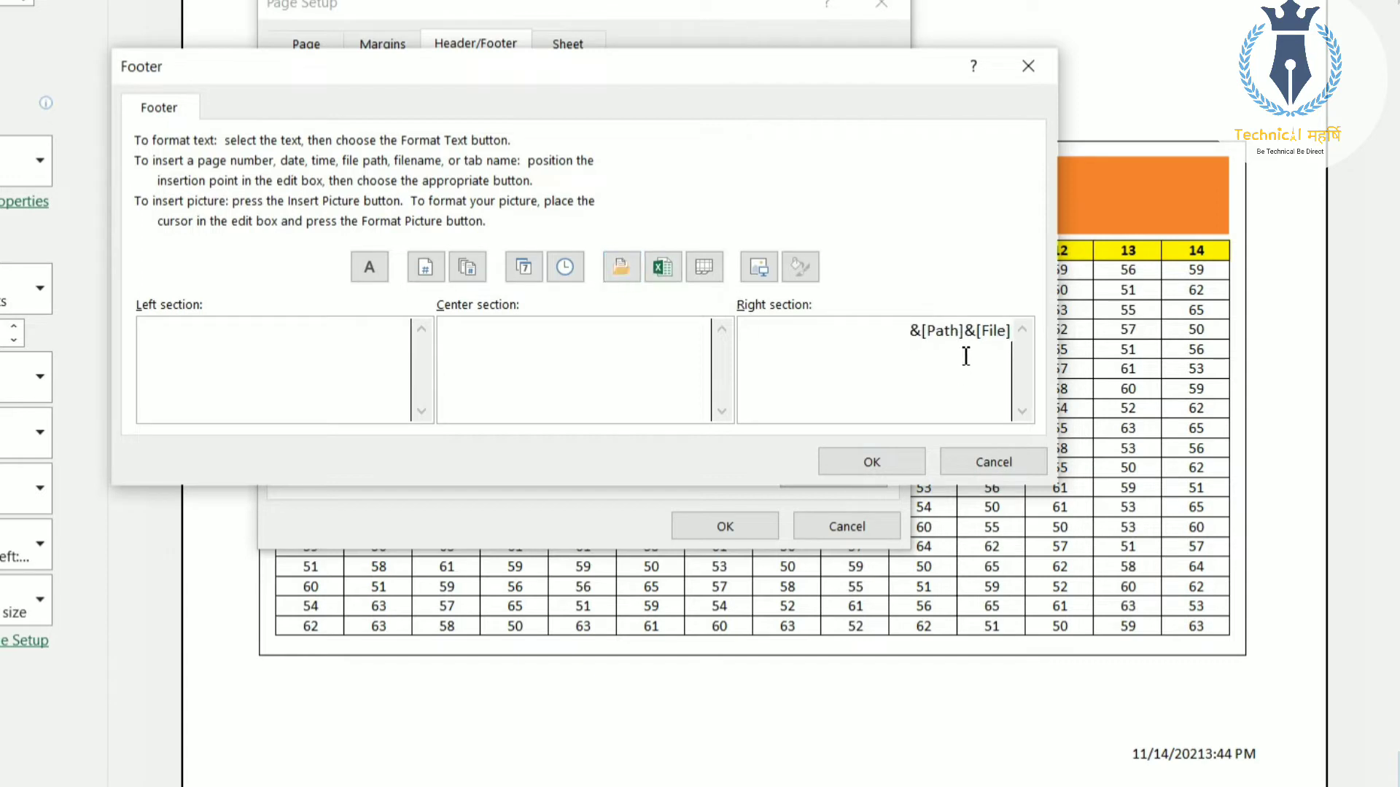
pyautogui.click(847, 465)
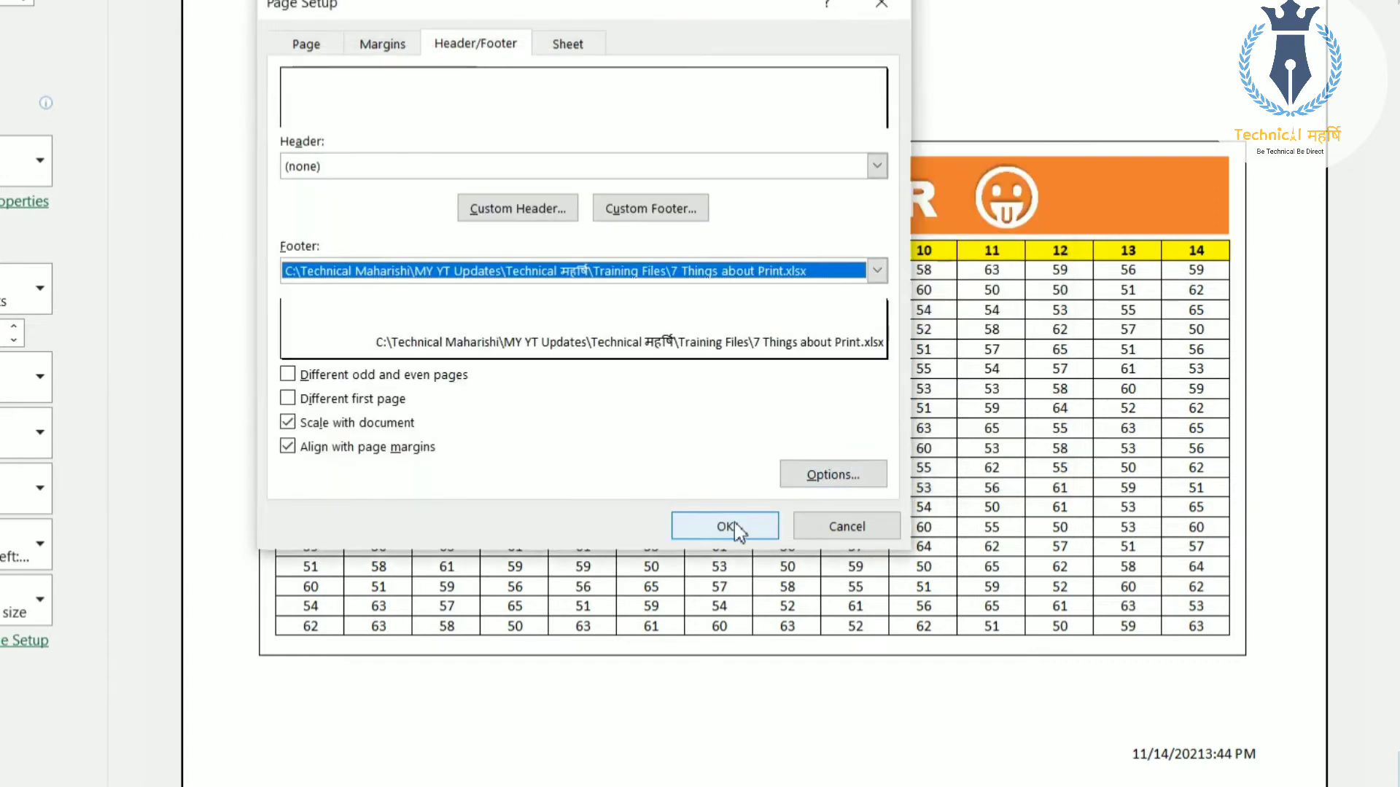
pyautogui.click(724, 527)
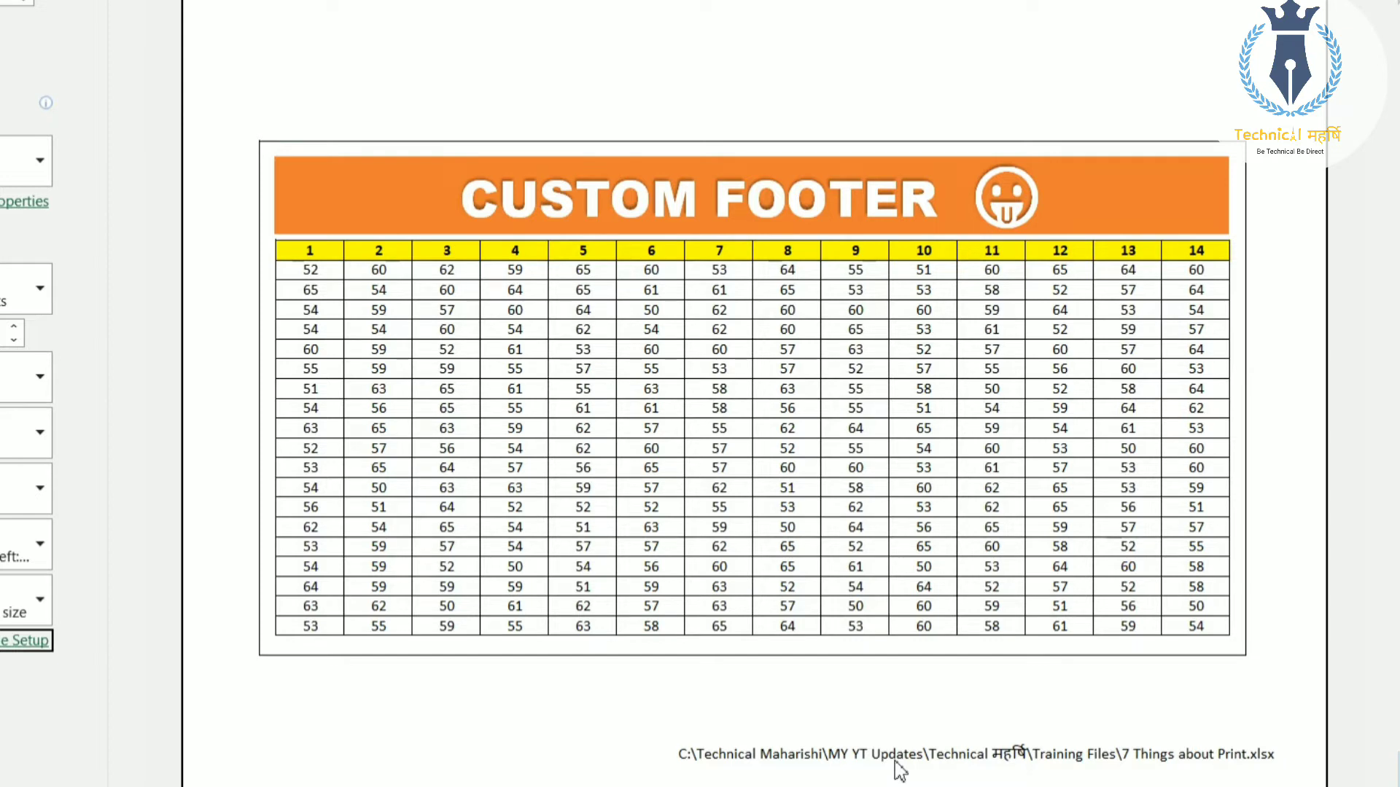
pyautogui.press('Escape')
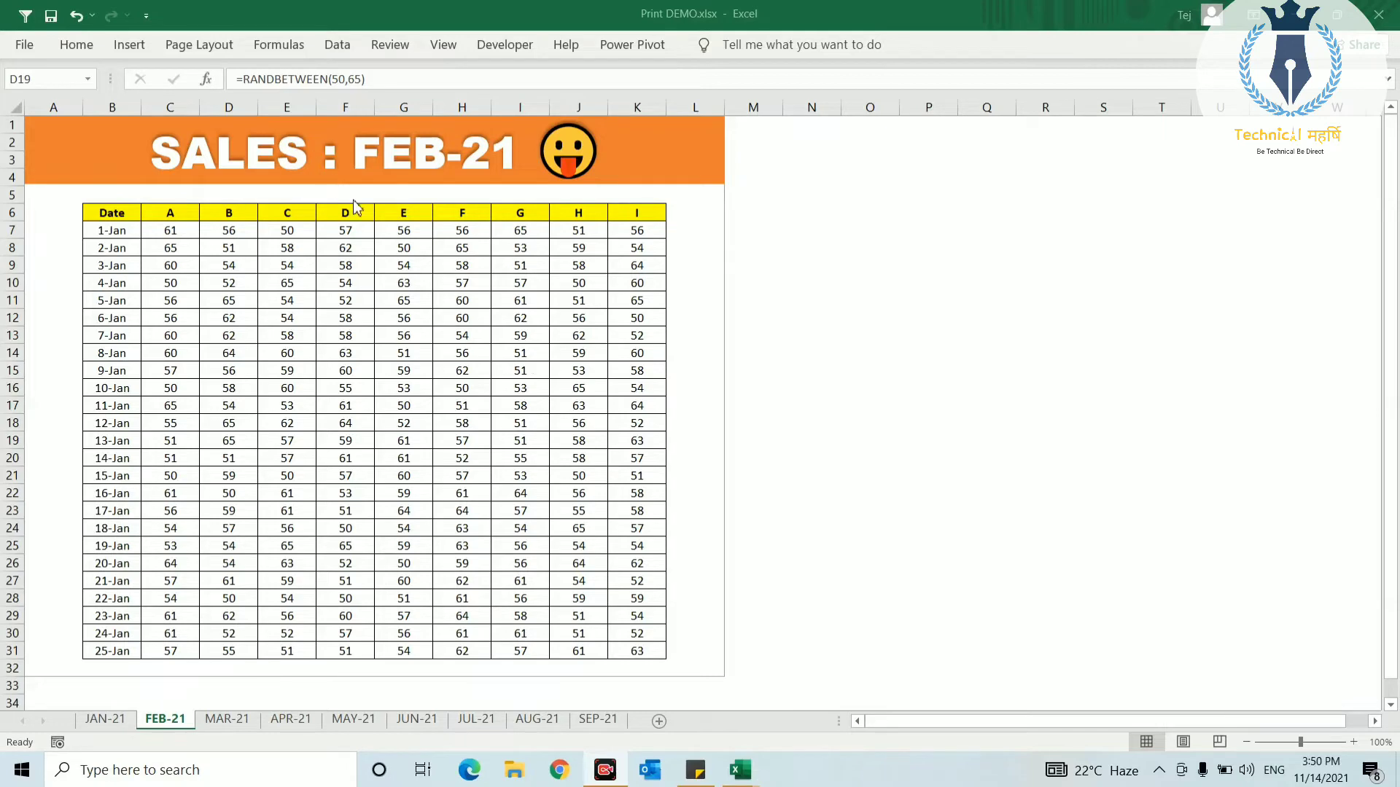
# - Look through the monthly sales sheets of Print DEMO.xlsx up to SEP-21, and preview the JUN-21 sheet's printout
pyautogui.hotkey('ctrl', 'pagedown')
pyautogui.hotkey('ctrl', 'pagedown')
pyautogui.hotkey('ctrl', 'pagedown')
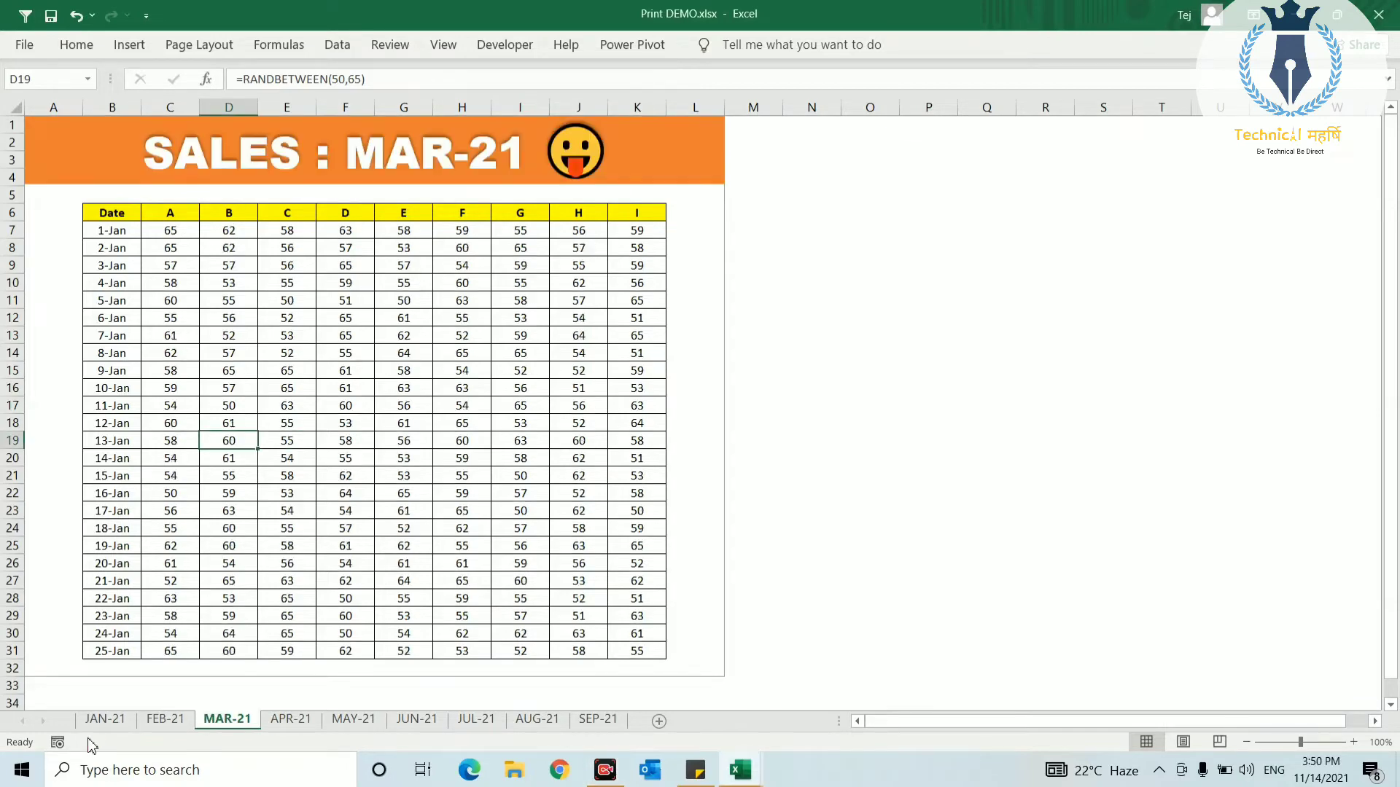
pyautogui.hotkey('ctrl', 'pagedown')
pyautogui.hotkey('ctrl', 'pagedown')
pyautogui.hotkey('ctrl', 'pagedown')
pyautogui.hotkey('ctrl', 'pagedown')
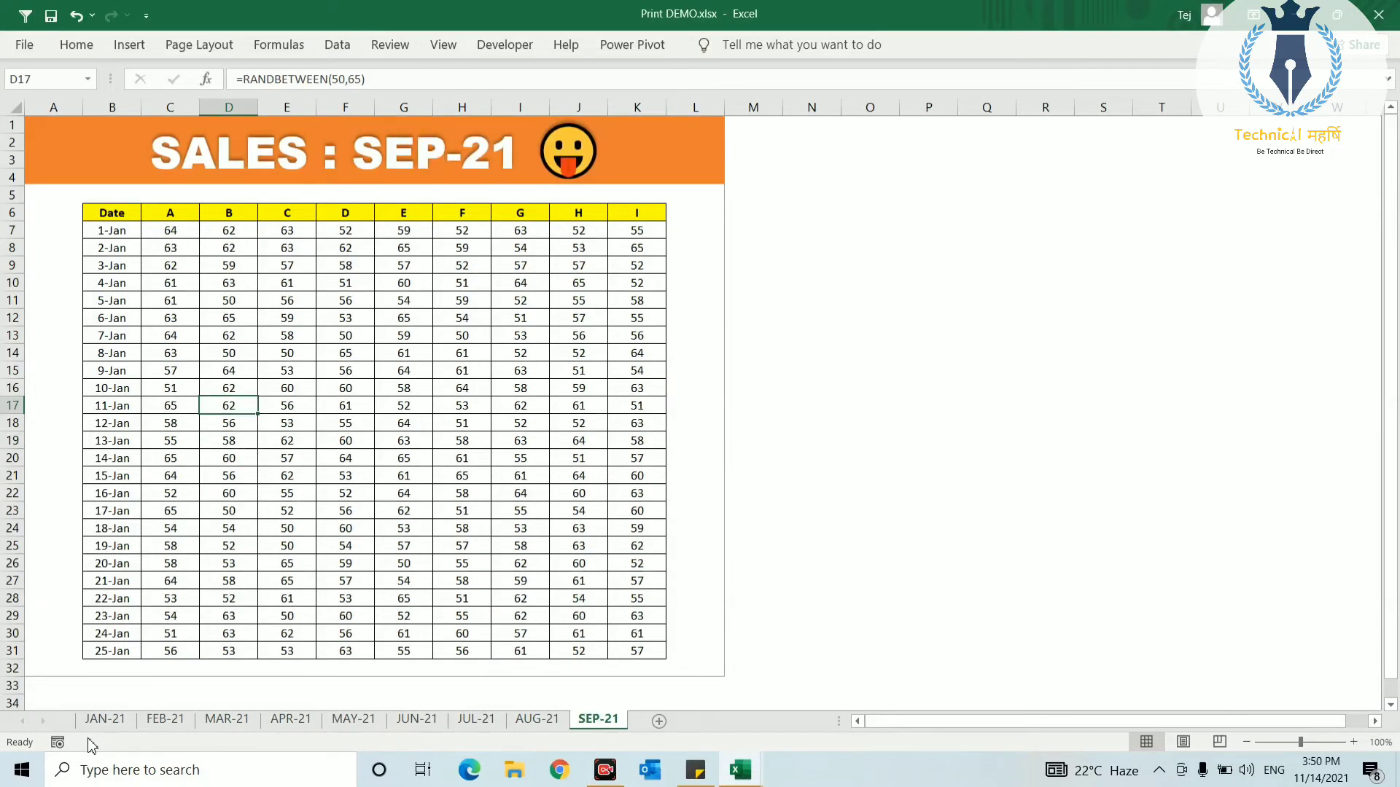
pyautogui.hotkey('ctrl', 'pageup')
pyautogui.hotkey('ctrl', 'pageup')
pyautogui.hotkey('ctrl', 'pageup')
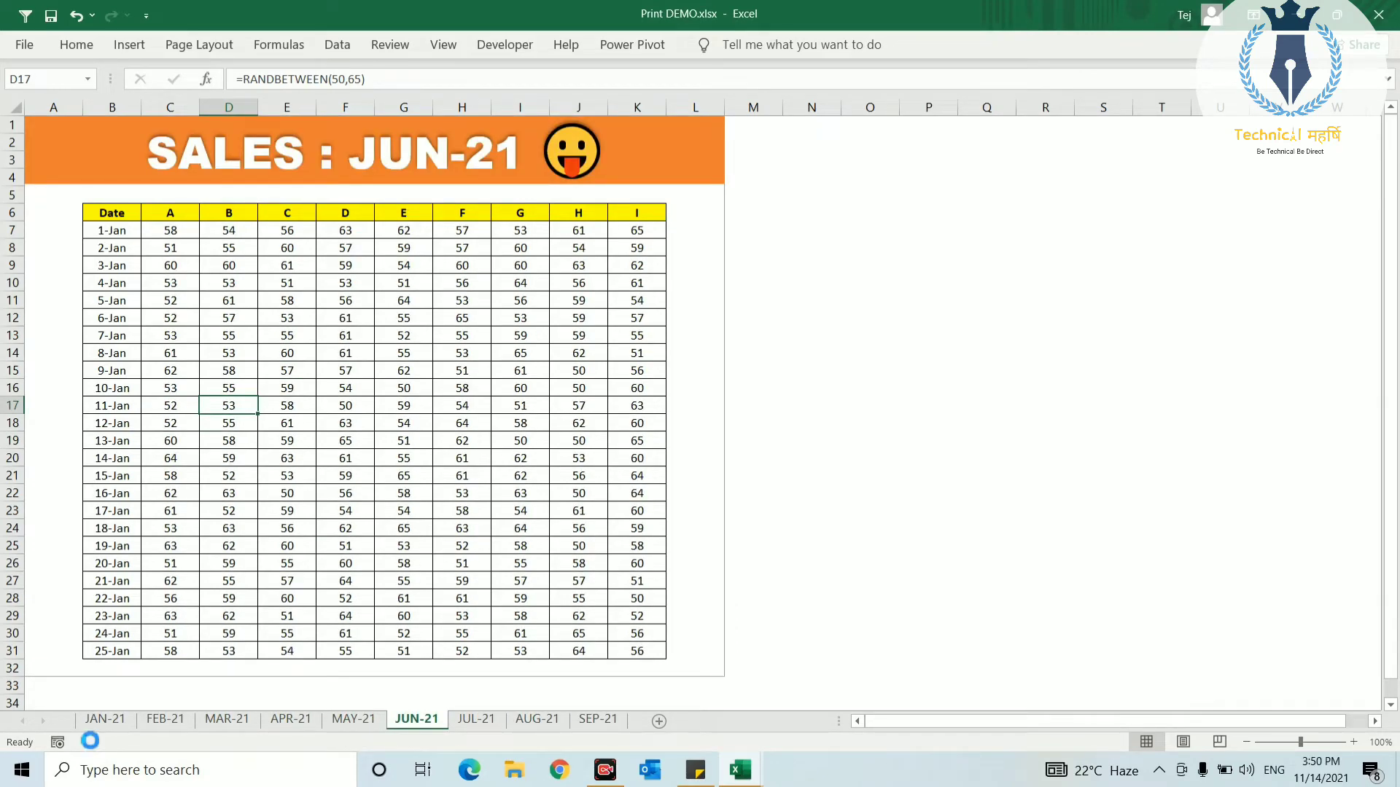
pyautogui.hotkey('ctrl', 'p')
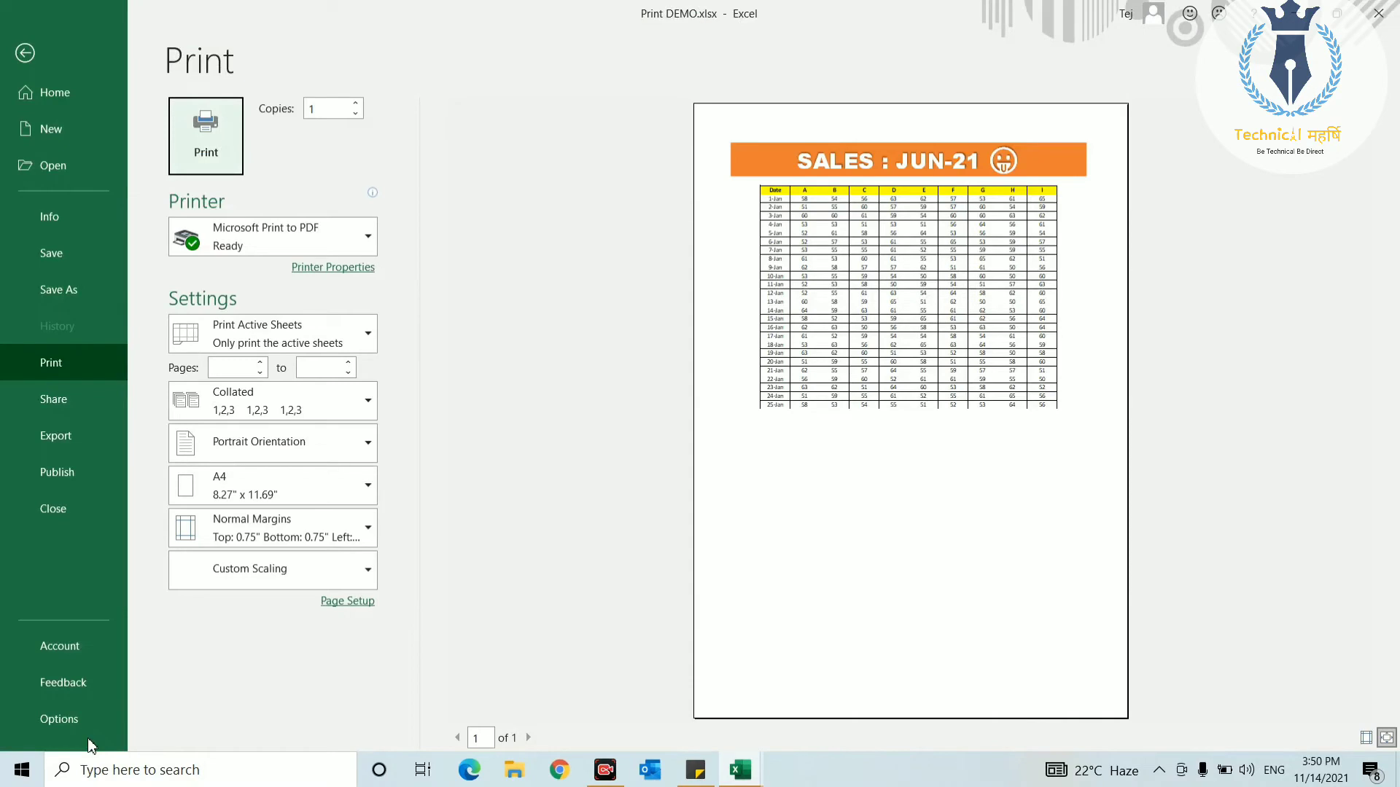
pyautogui.press('Escape')
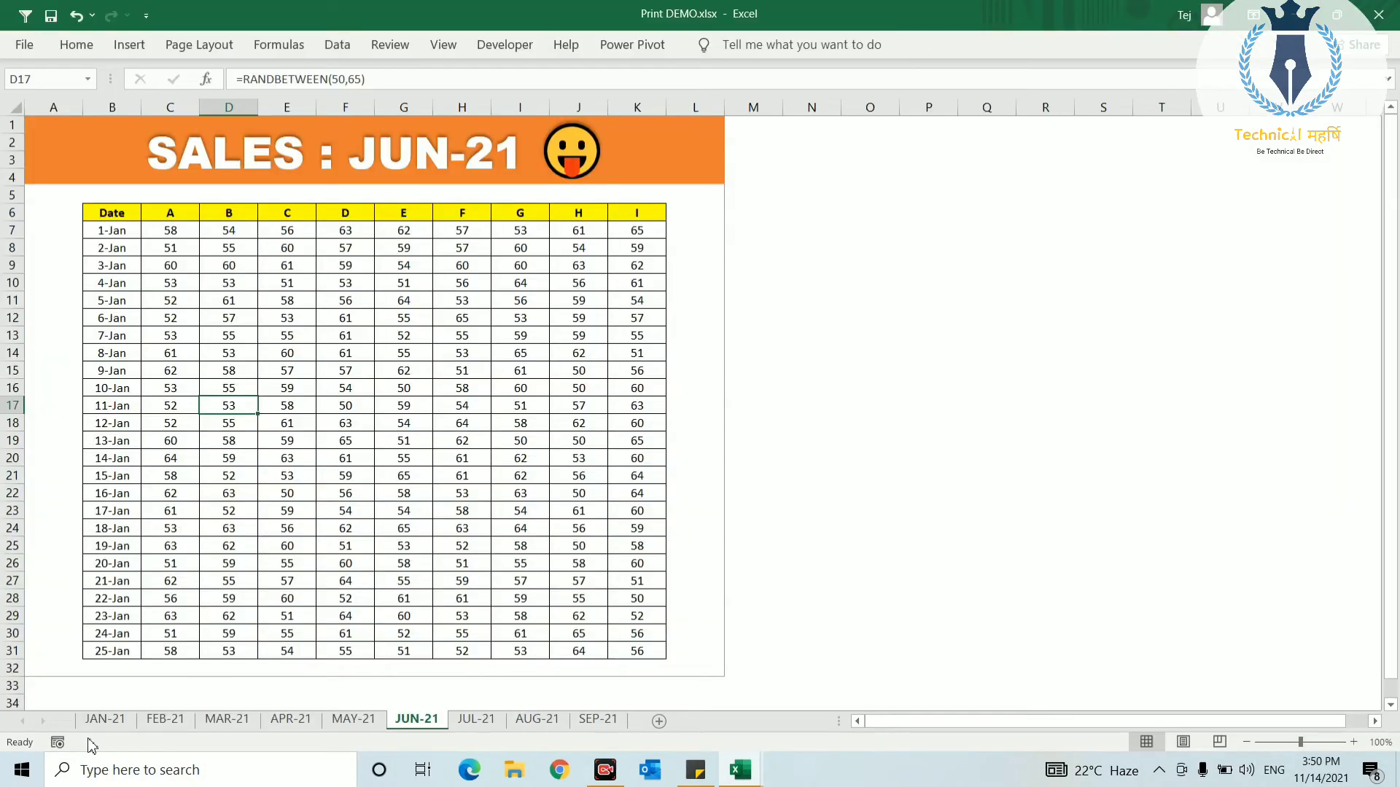
# - Return to the JAN-21 sheet and set its print scope to the entire workbook
pyautogui.hotkey('ctrl', 'pageup')
pyautogui.hotkey('ctrl', 'pageup')
pyautogui.hotkey('ctrl', 'pageup')
pyautogui.hotkey('ctrl', 'pageup')
pyautogui.hotkey('ctrl', 'pageup')
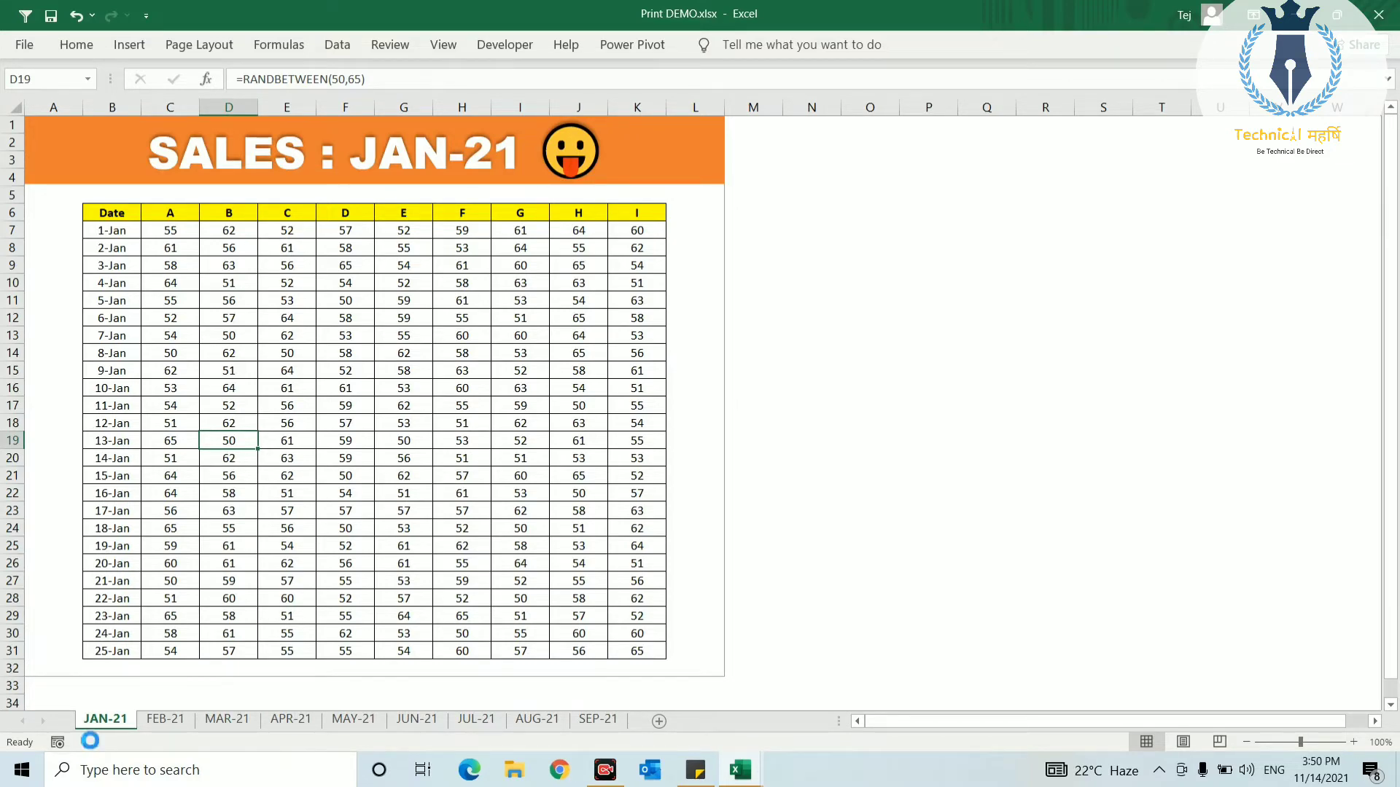
pyautogui.hotkey('ctrl', 'p')
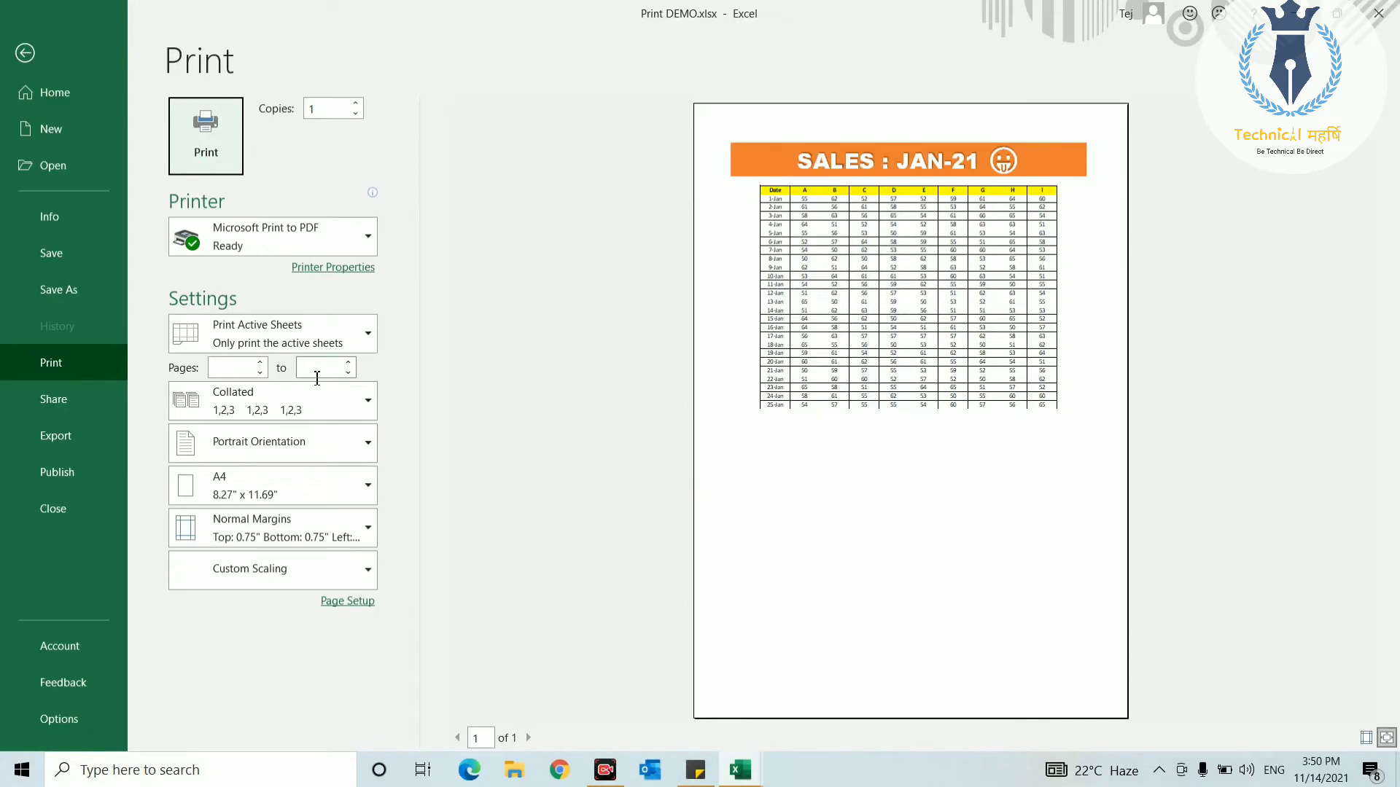
pyautogui.click(240, 329)
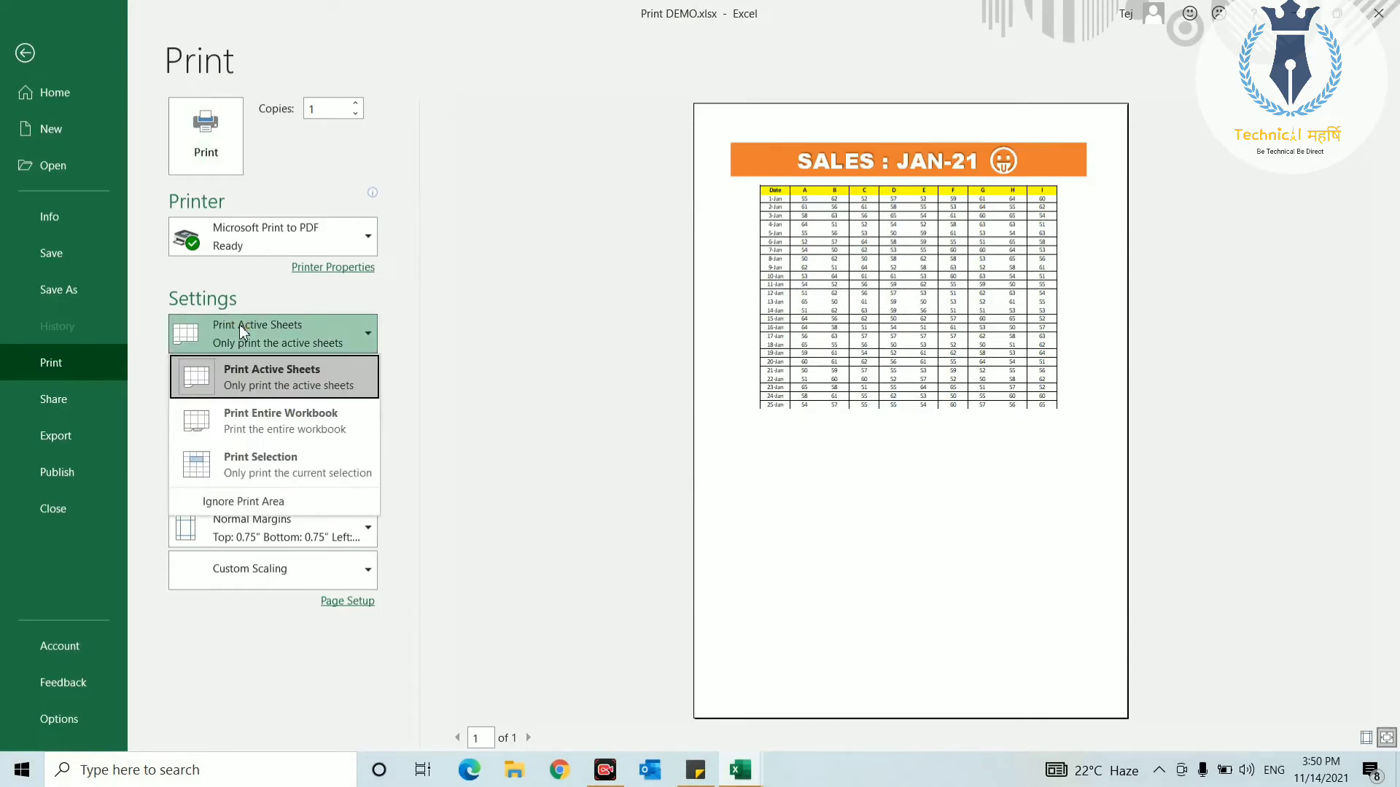
pyautogui.click(257, 418)
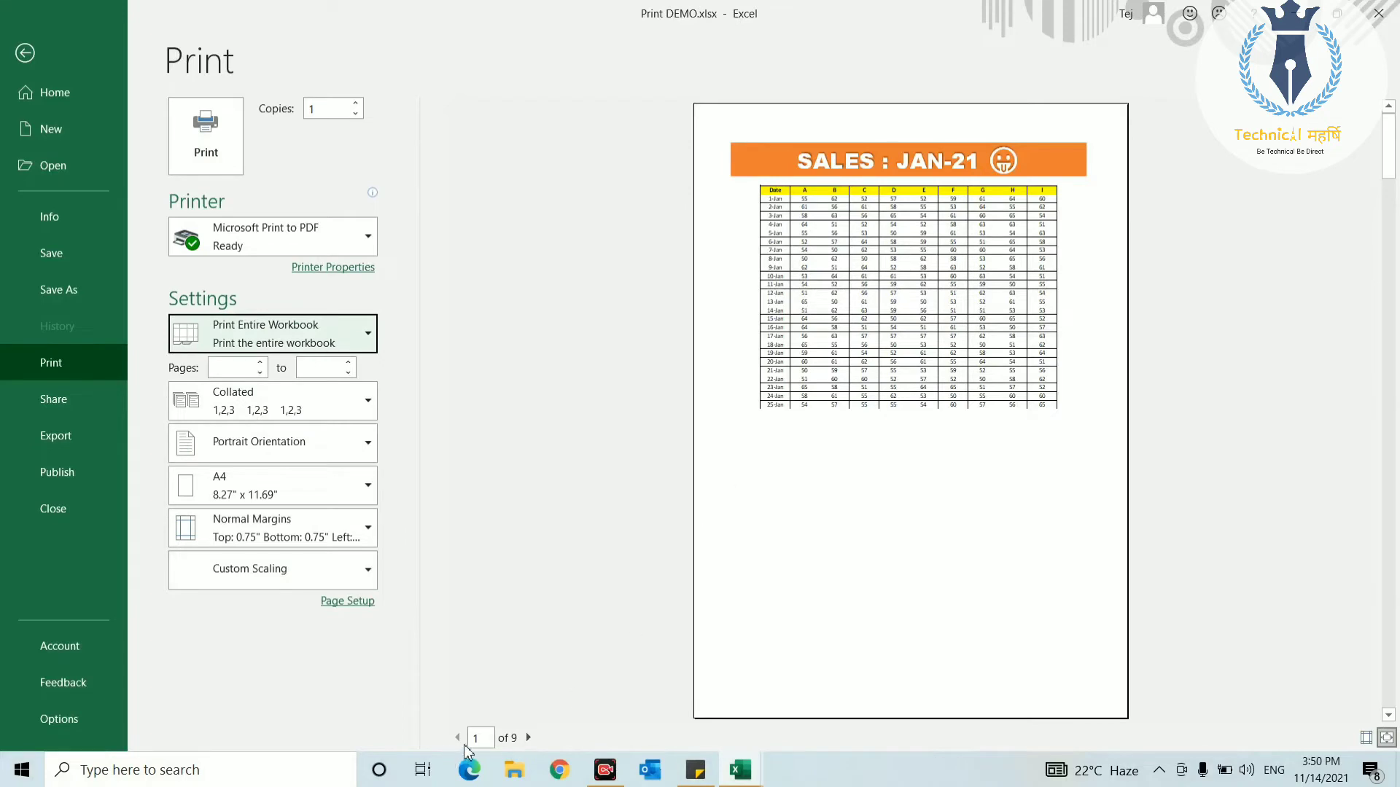
# - Page through the entire workbook's print preview up to the SEP-21 sheet
pyautogui.click(529, 739)
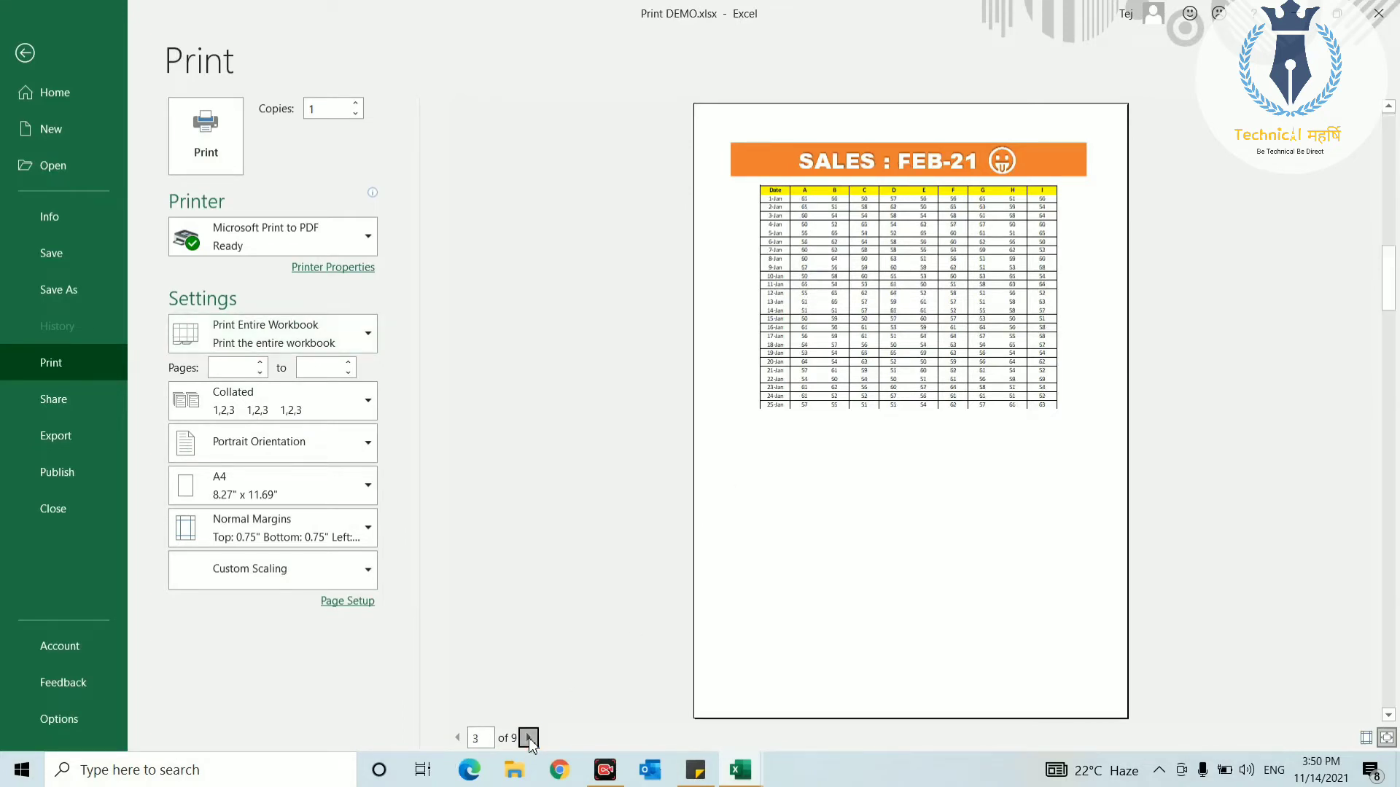
pyautogui.click(529, 738)
pyautogui.click(528, 738)
pyautogui.click(529, 739)
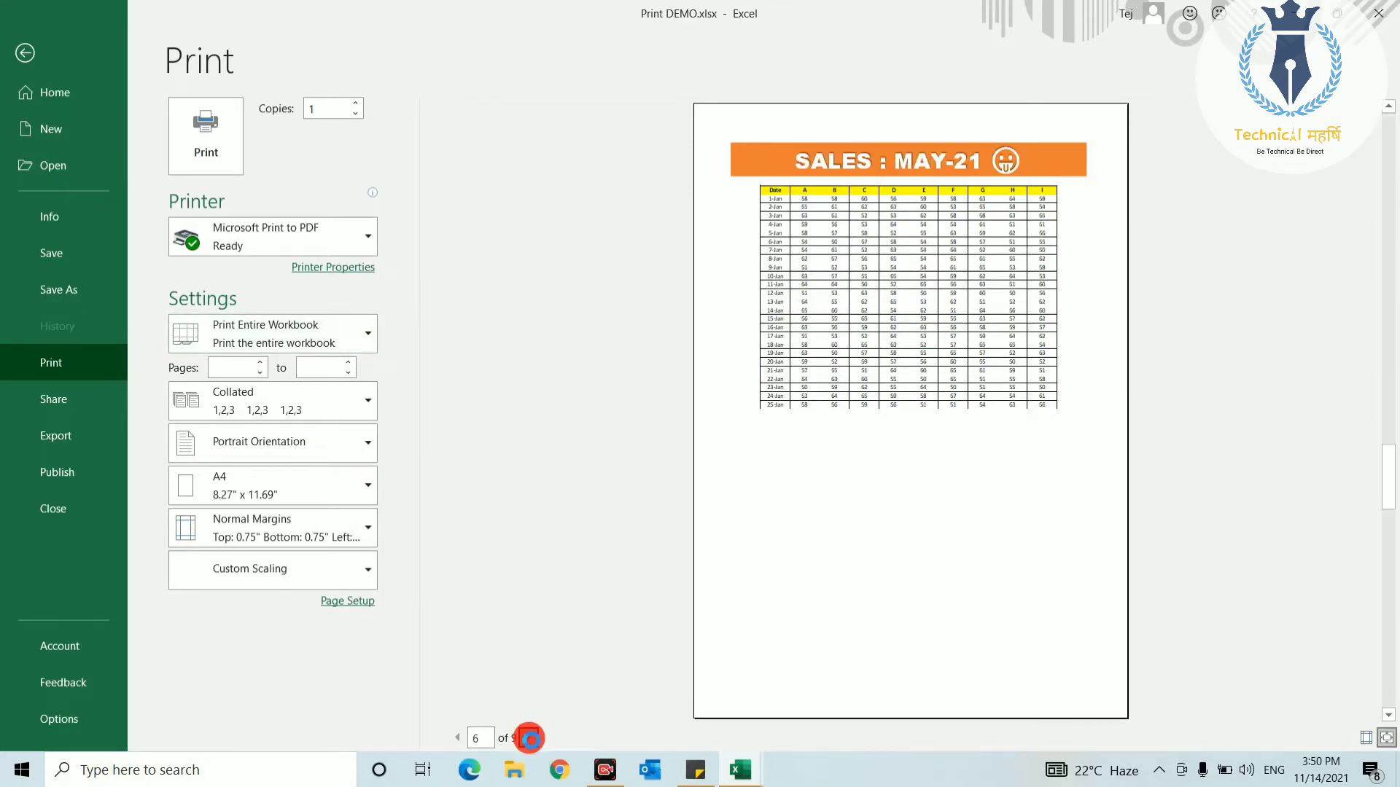
pyautogui.click(528, 739)
pyautogui.click(529, 739)
pyautogui.click(529, 739)
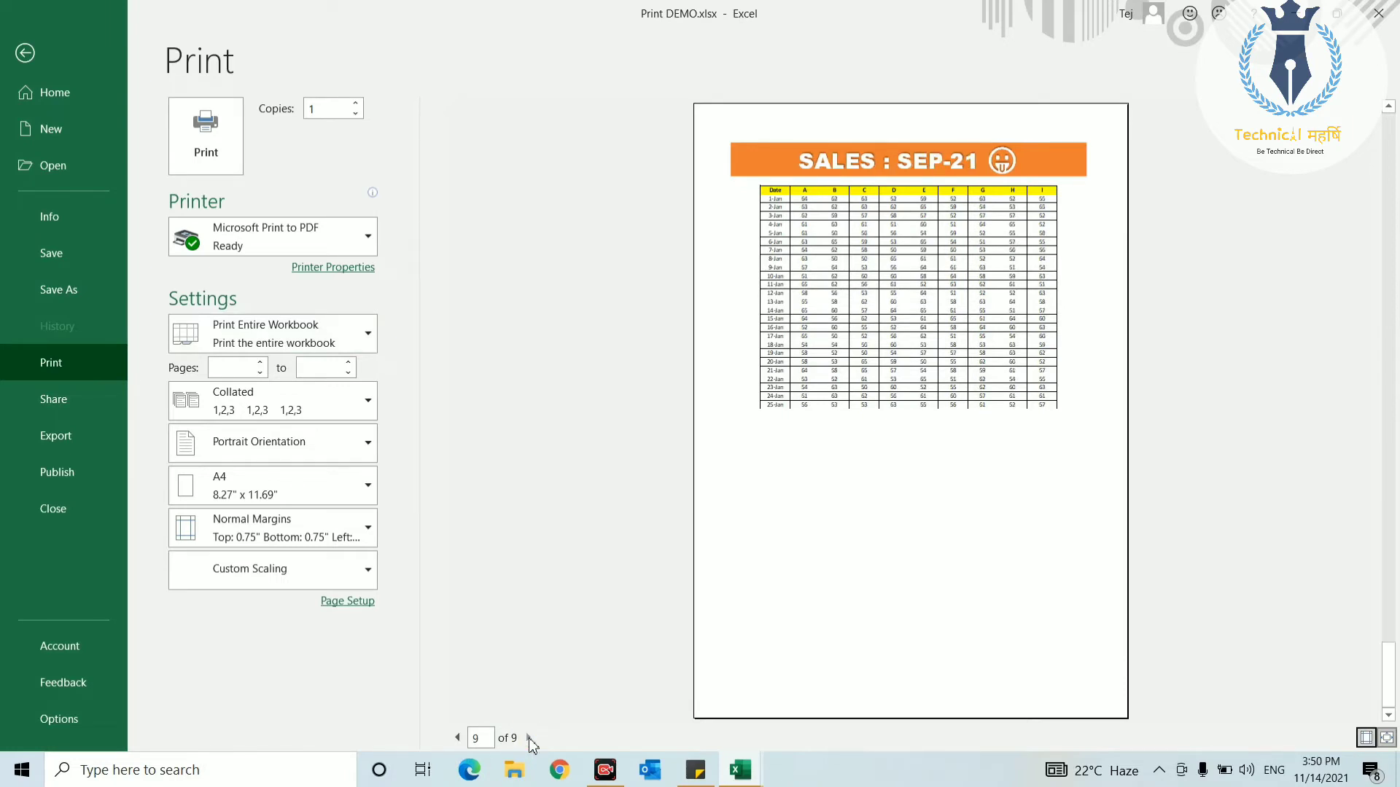
# - Leave the print preview, go to the APR-21 sheet and select all sheets of the workbook as a group
pyautogui.press('Escape')
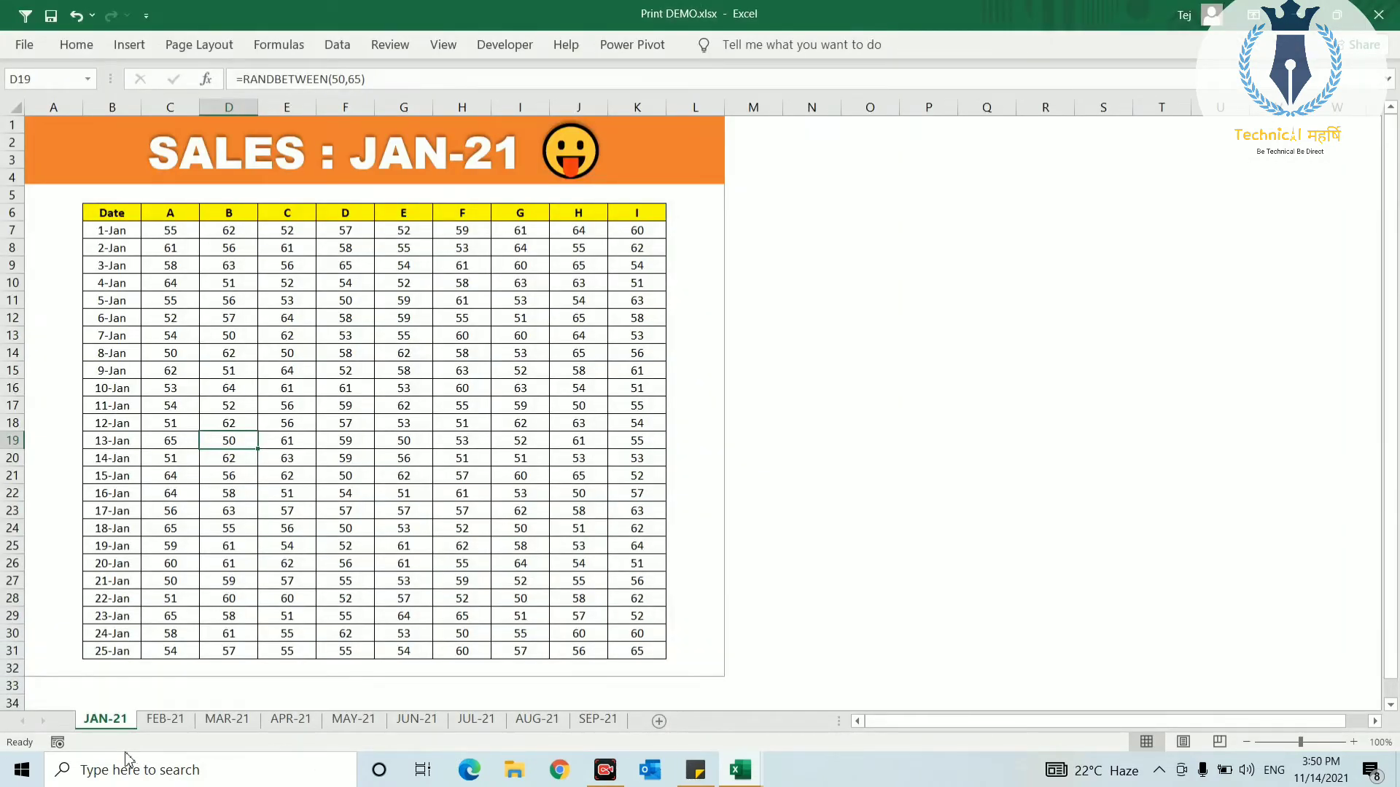
pyautogui.click(168, 720)
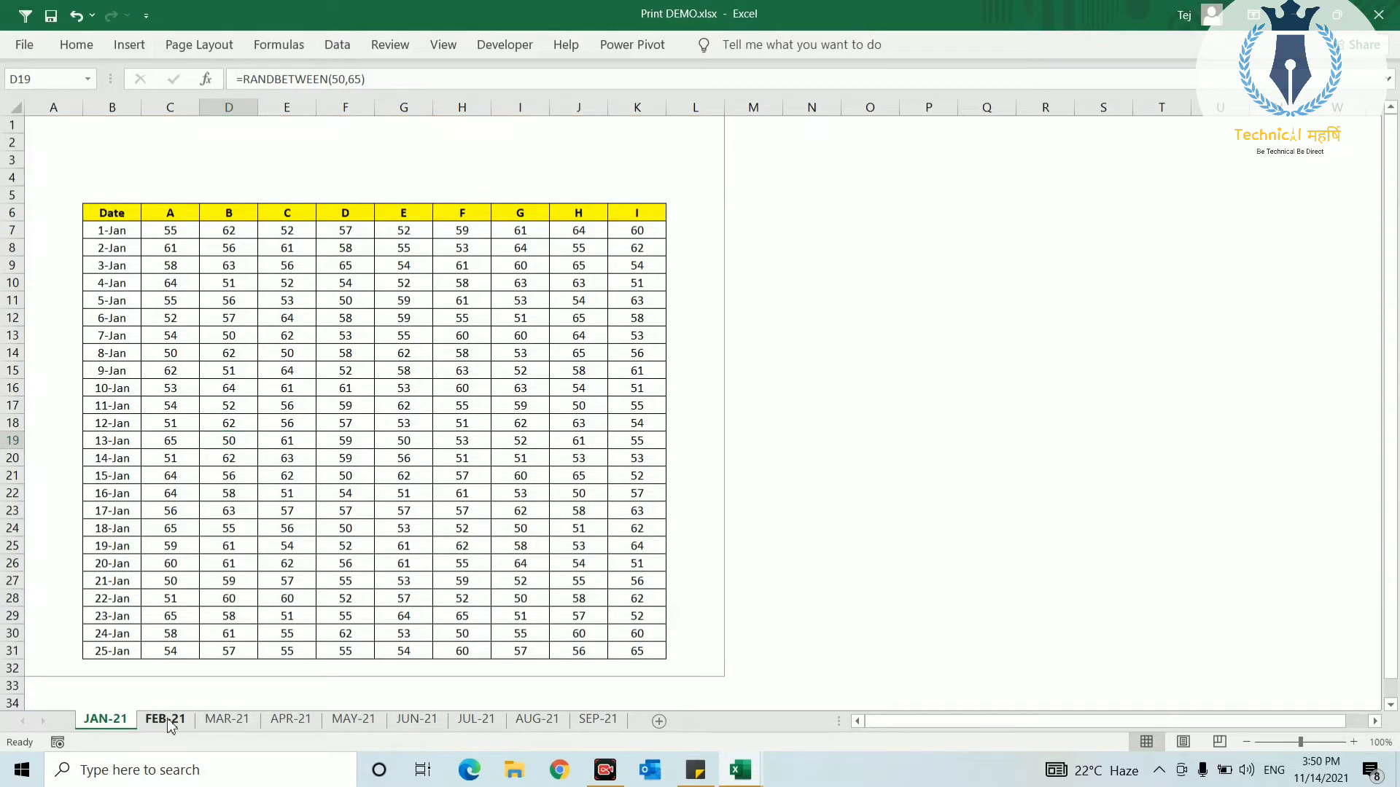
pyautogui.click(216, 722)
pyautogui.click(285, 721)
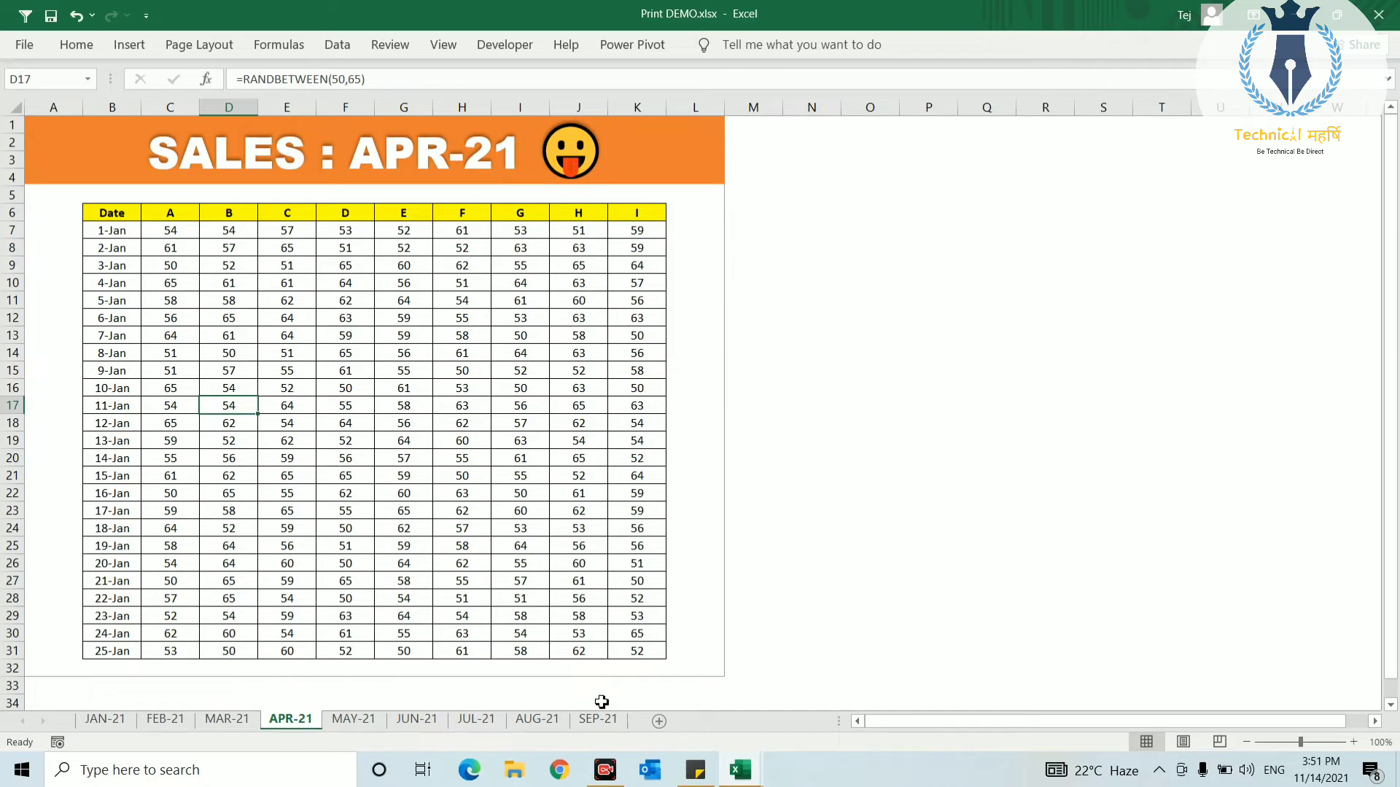
pyautogui.rightClick(304, 726)
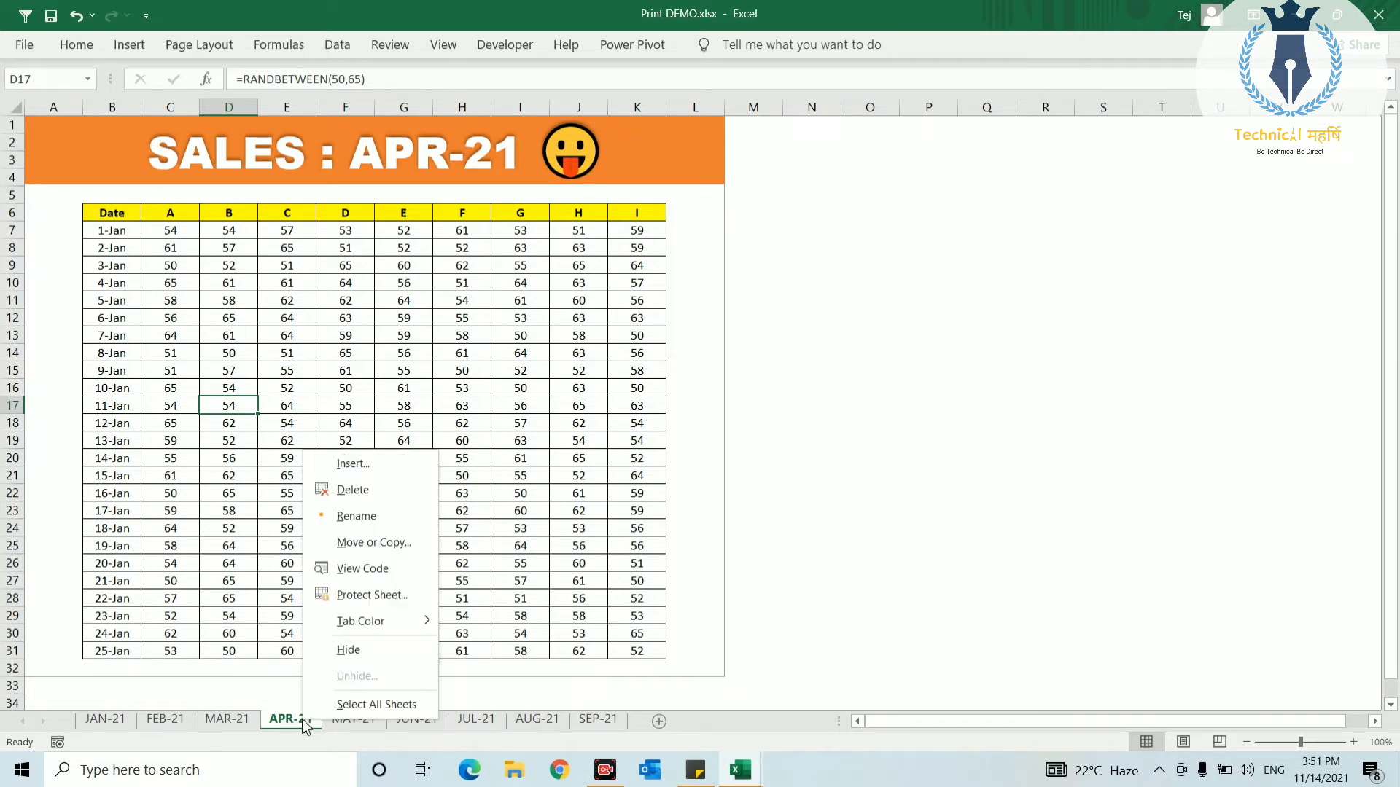
pyautogui.click(352, 702)
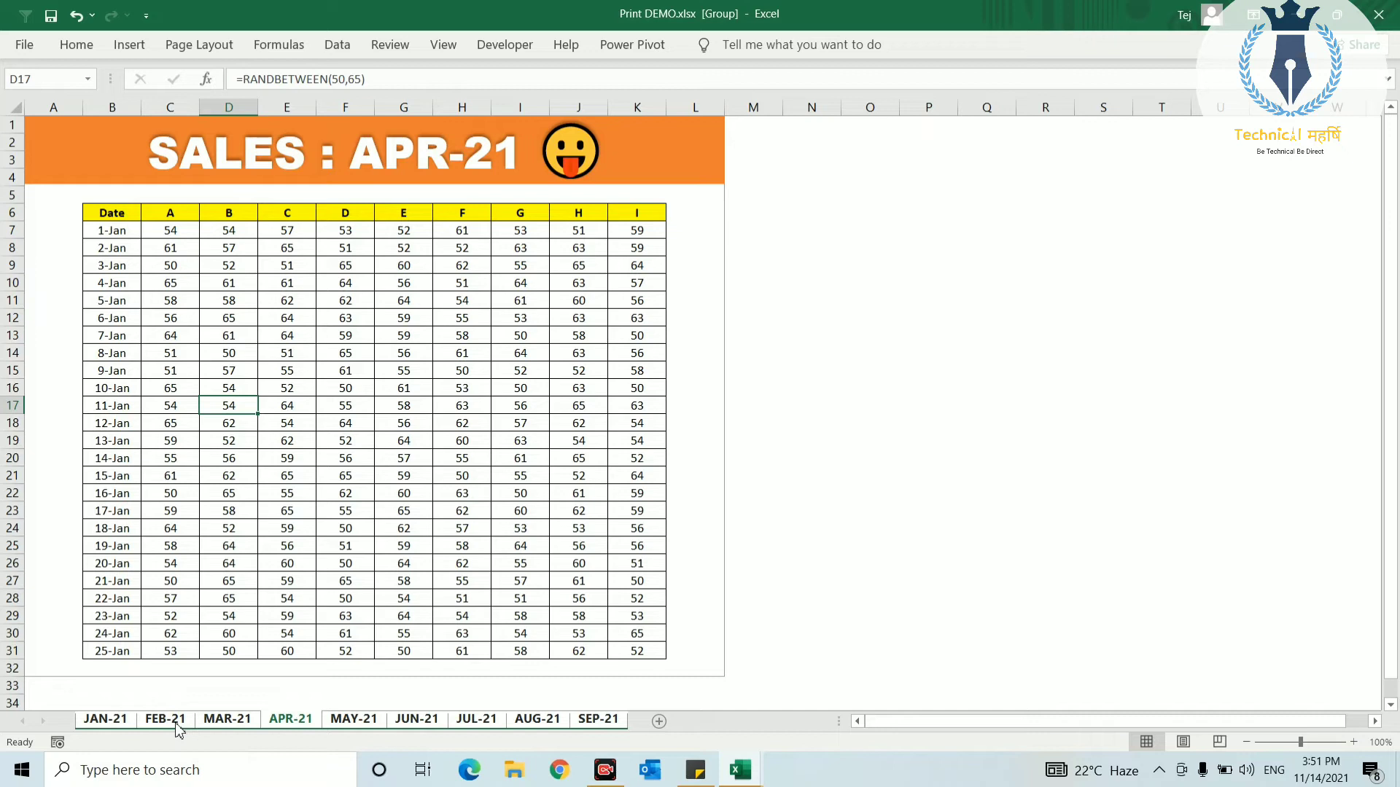
# - Remove the JAN-21, FEB-21 and MAR-21 sheets from the group selection
pyautogui.keyDown('ctrl'); pyautogui.click(113, 720); pyautogui.keyUp('ctrl')
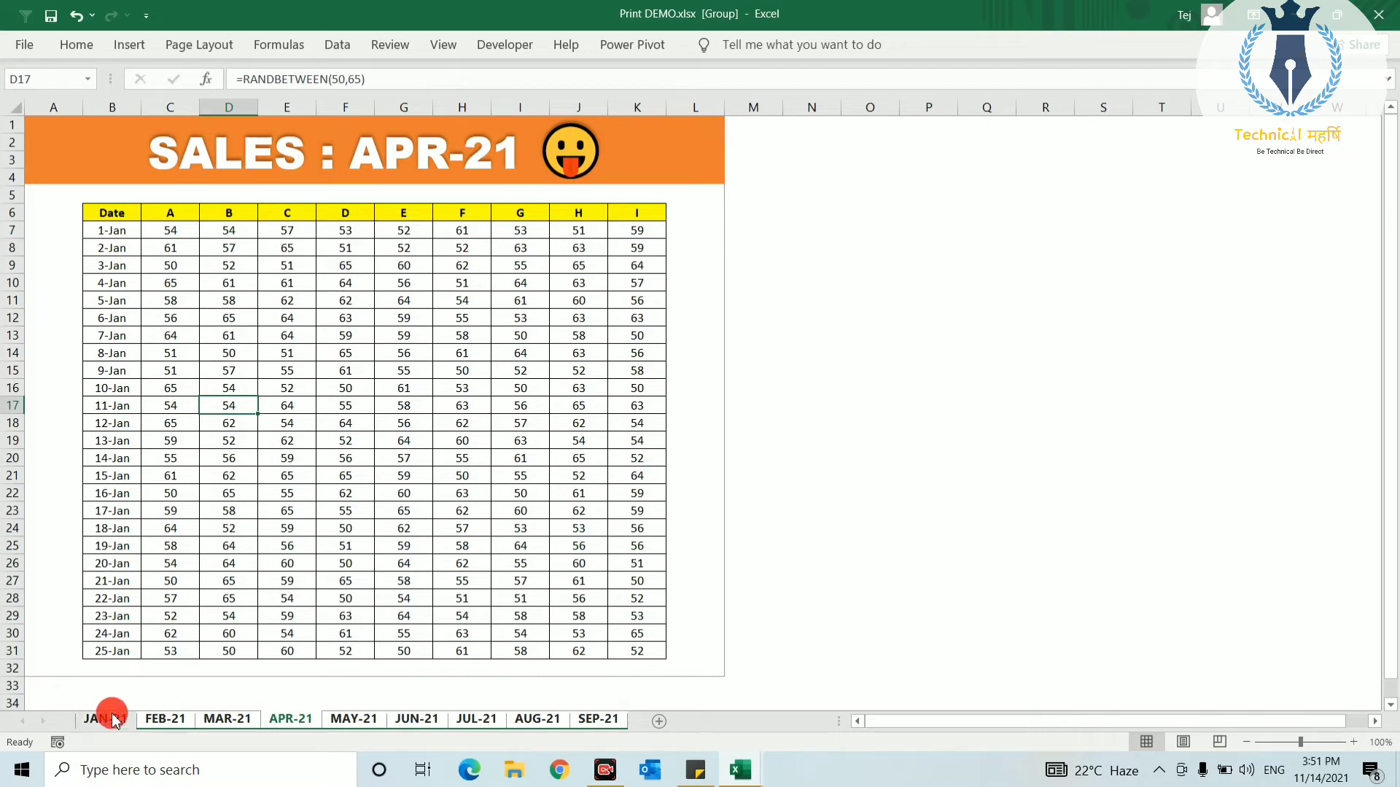
pyautogui.keyDown('ctrl'); pyautogui.click(163, 722); pyautogui.keyUp('ctrl')
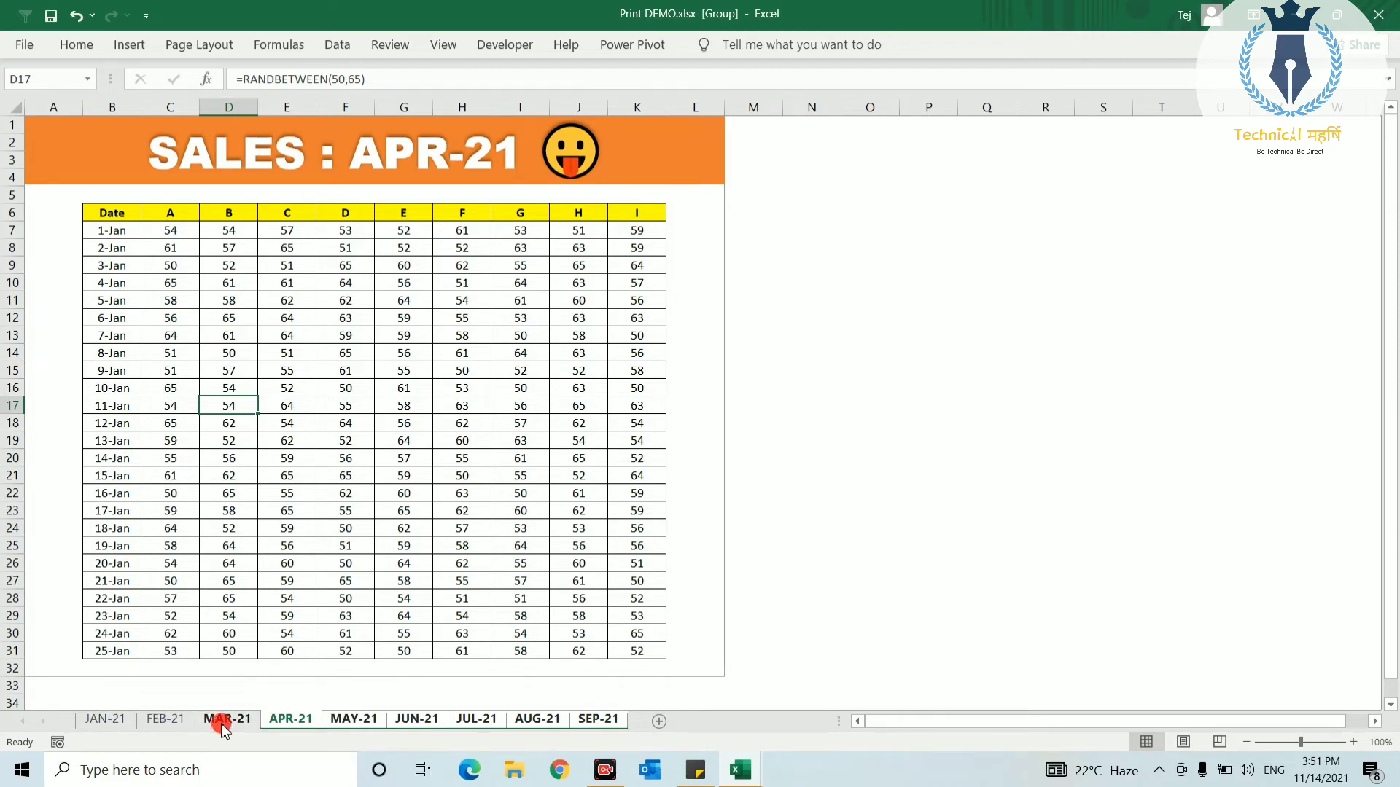
pyautogui.keyDown('ctrl'); pyautogui.click(222, 724); pyautogui.keyUp('ctrl')
# - Set the print scope of the grouped sheets to Print Active Sheets
pyautogui.hotkey('ctrl', 'p')
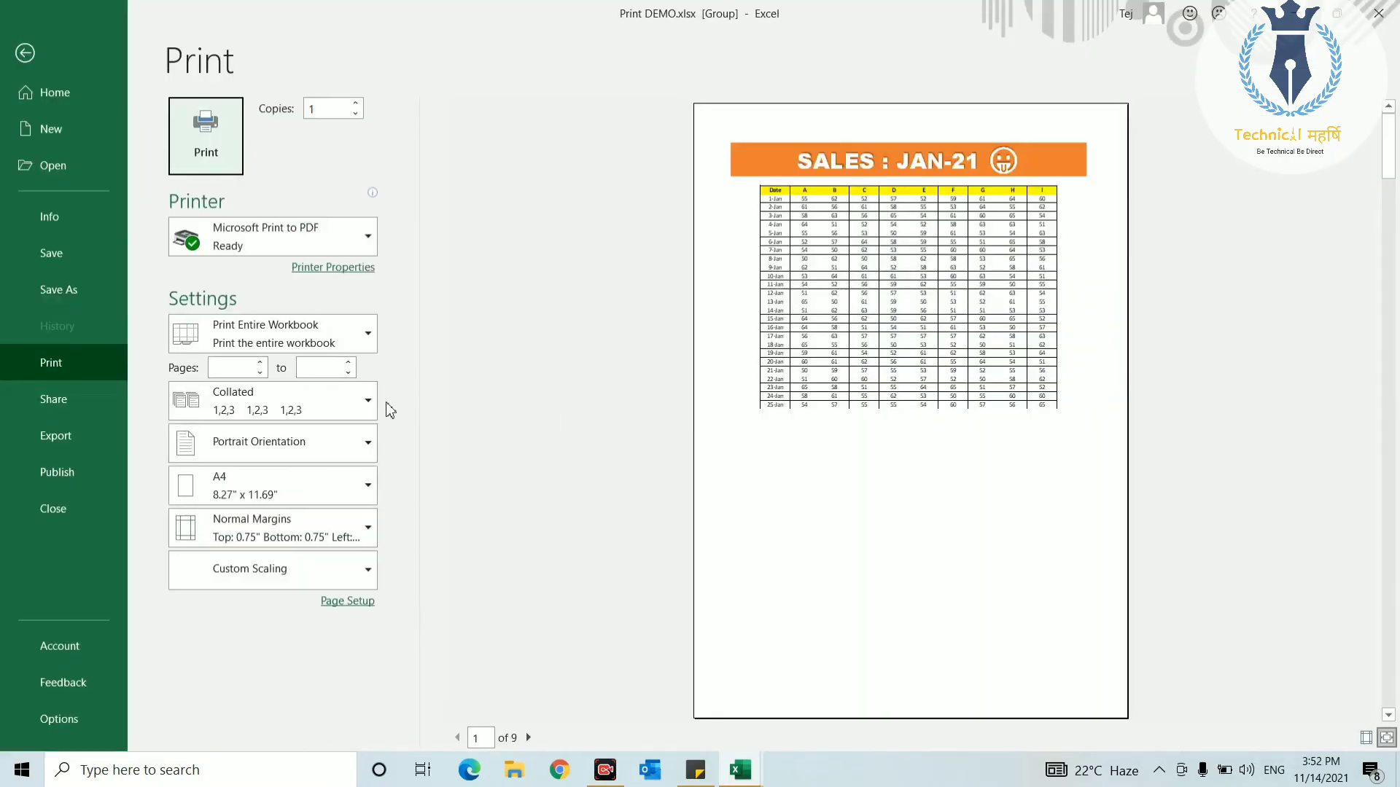
pyautogui.click(201, 331)
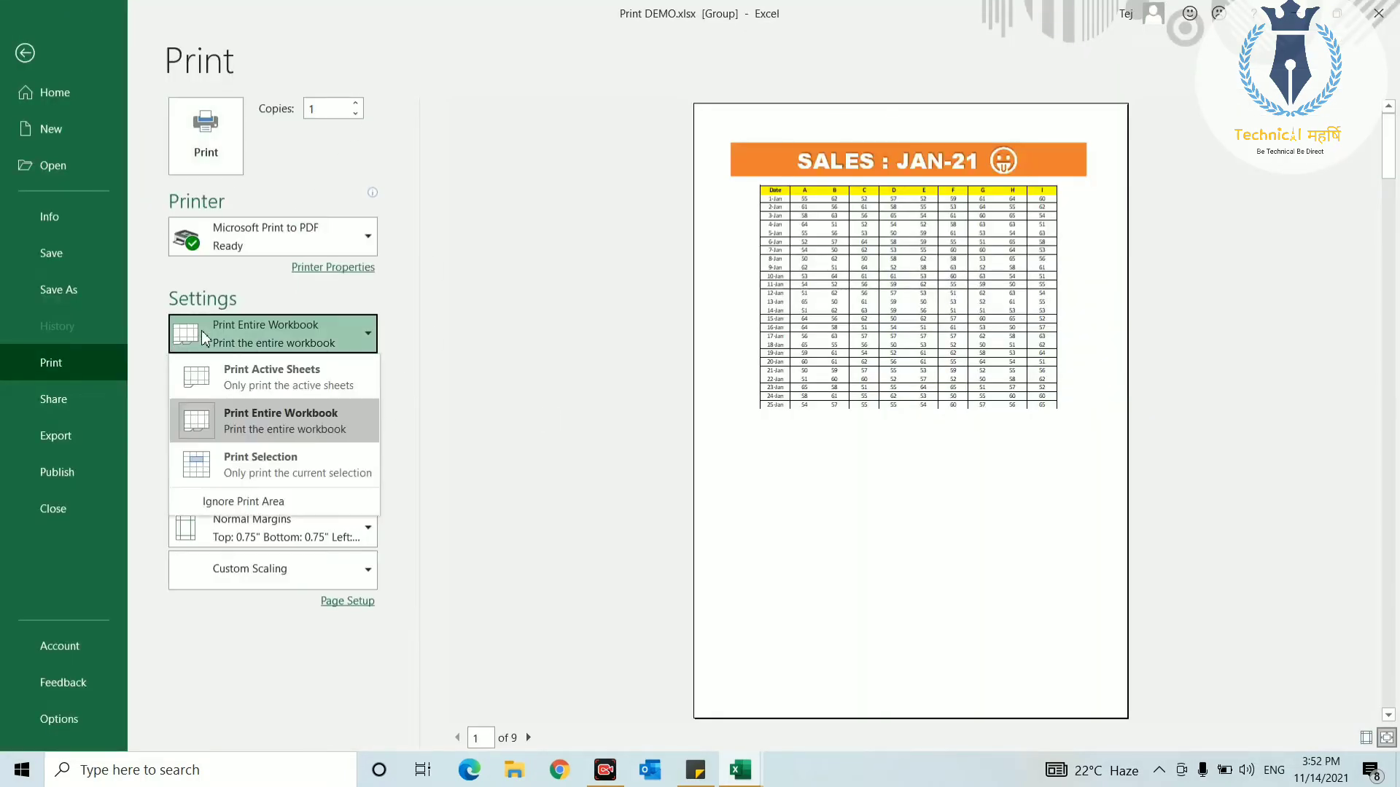
pyautogui.click(245, 387)
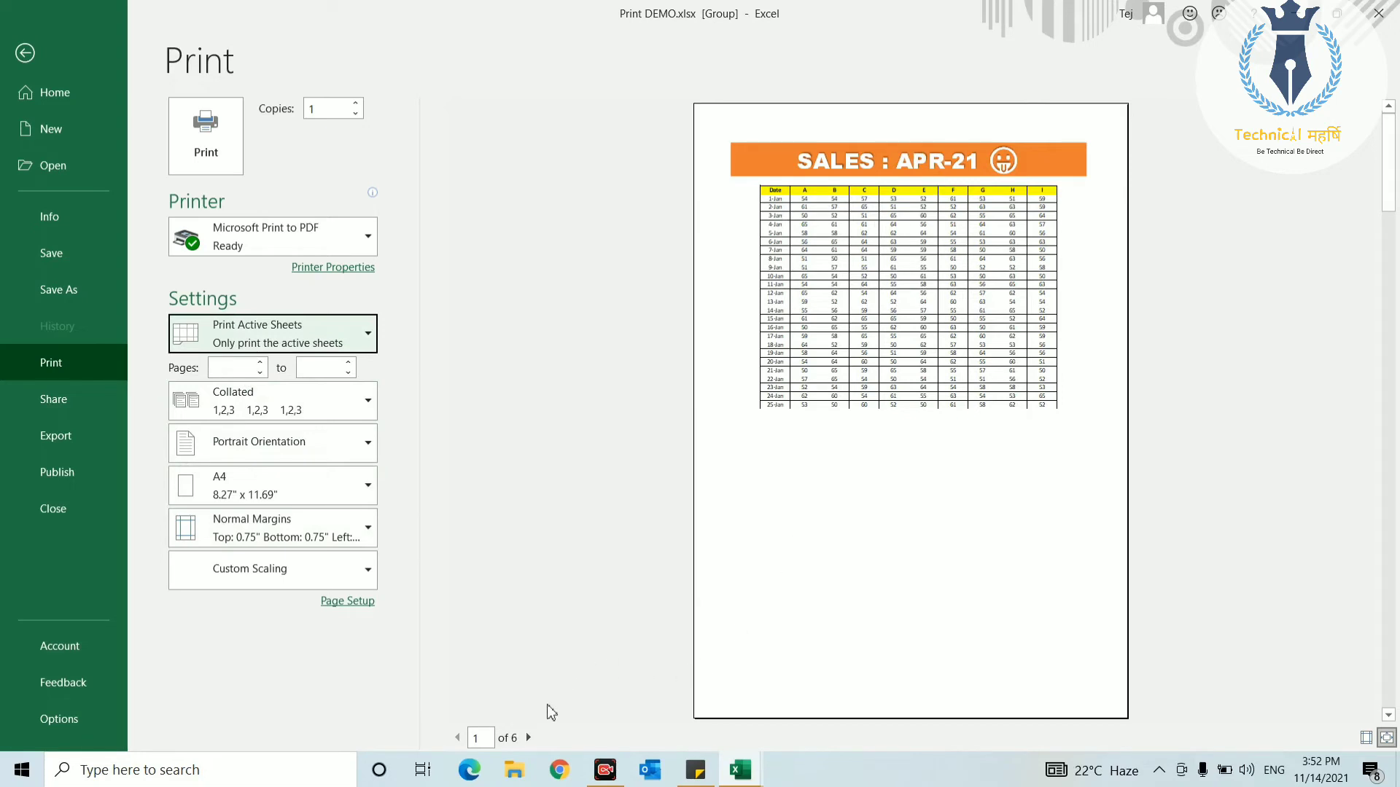
# - Page through the print preview of the selected sheets from APR-21 to the last page
pyautogui.click(530, 737)
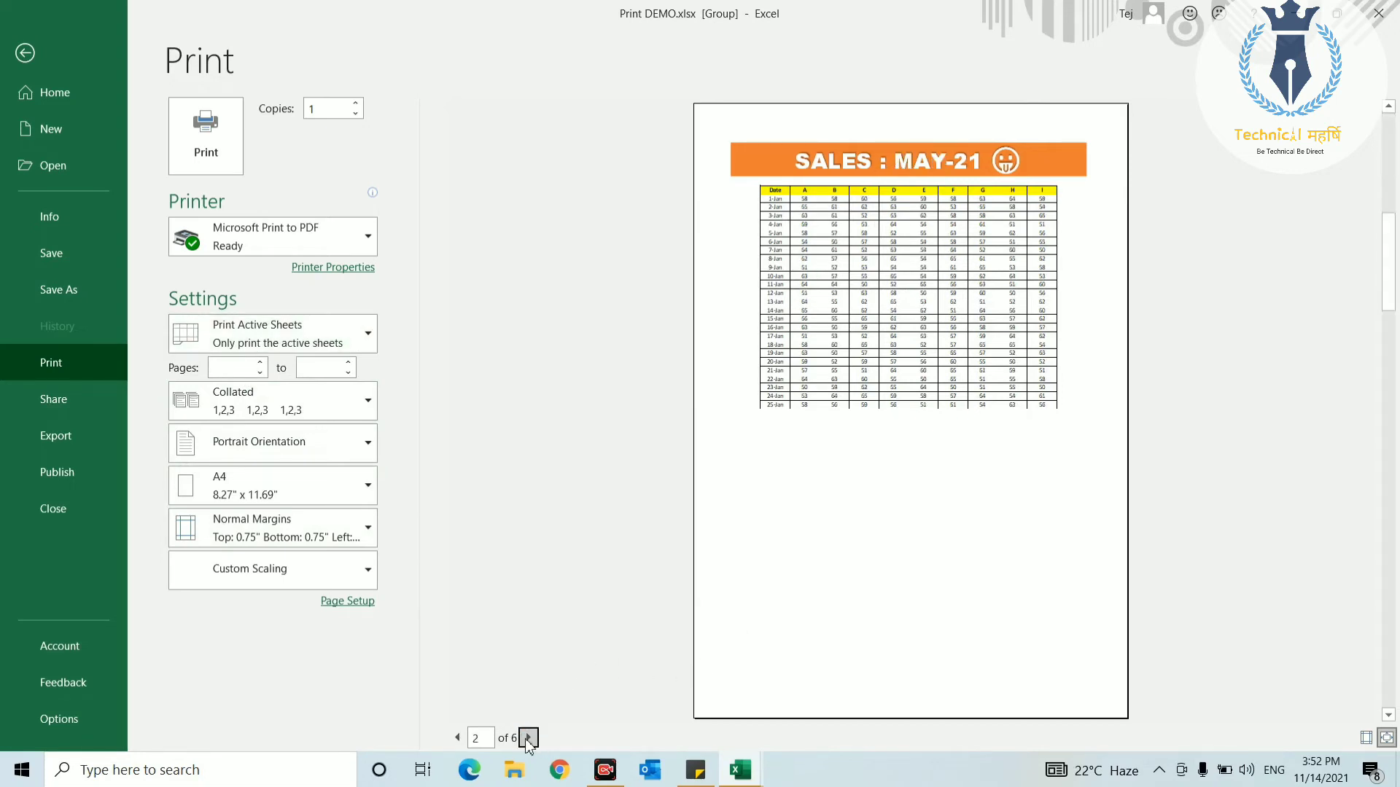
pyautogui.click(528, 738)
pyautogui.click(528, 738)
pyautogui.click(527, 738)
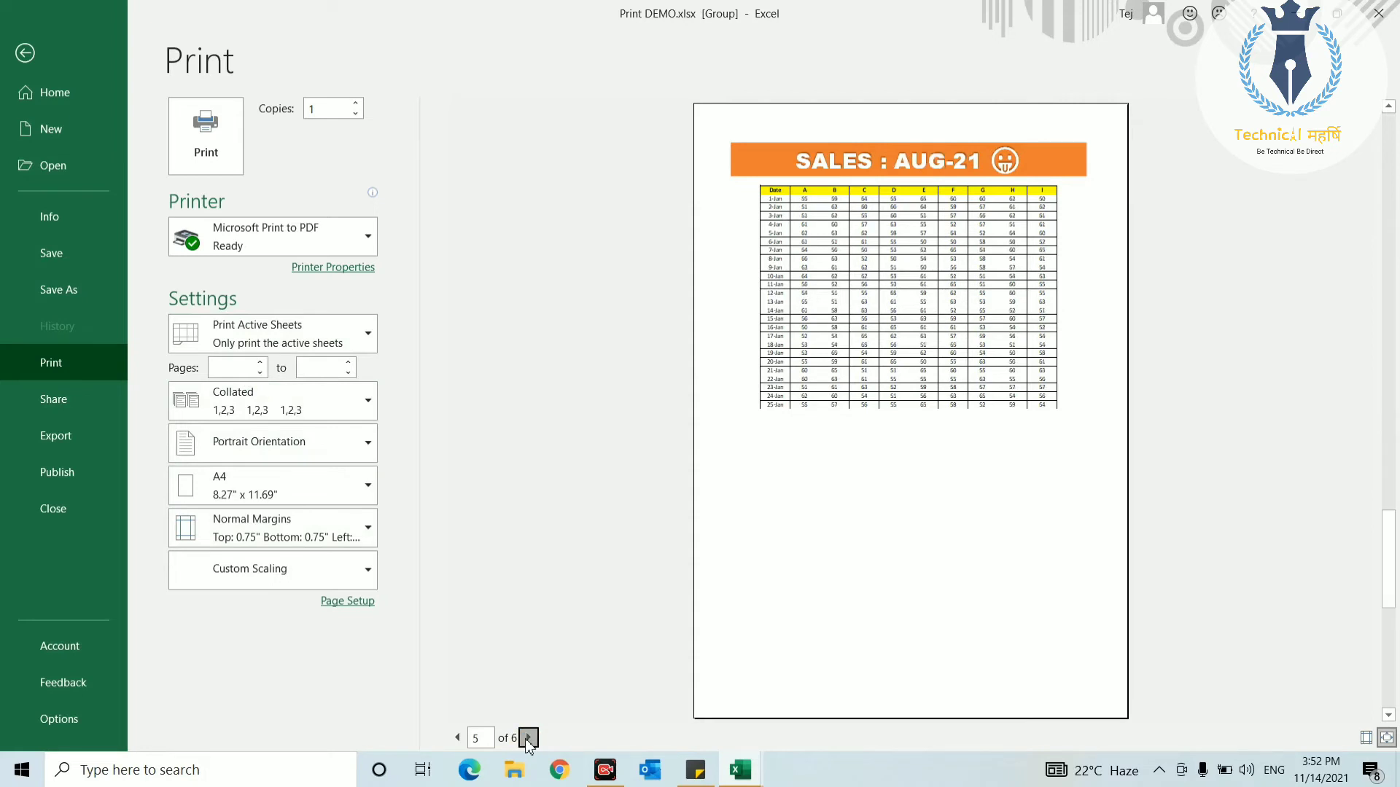
pyautogui.click(527, 738)
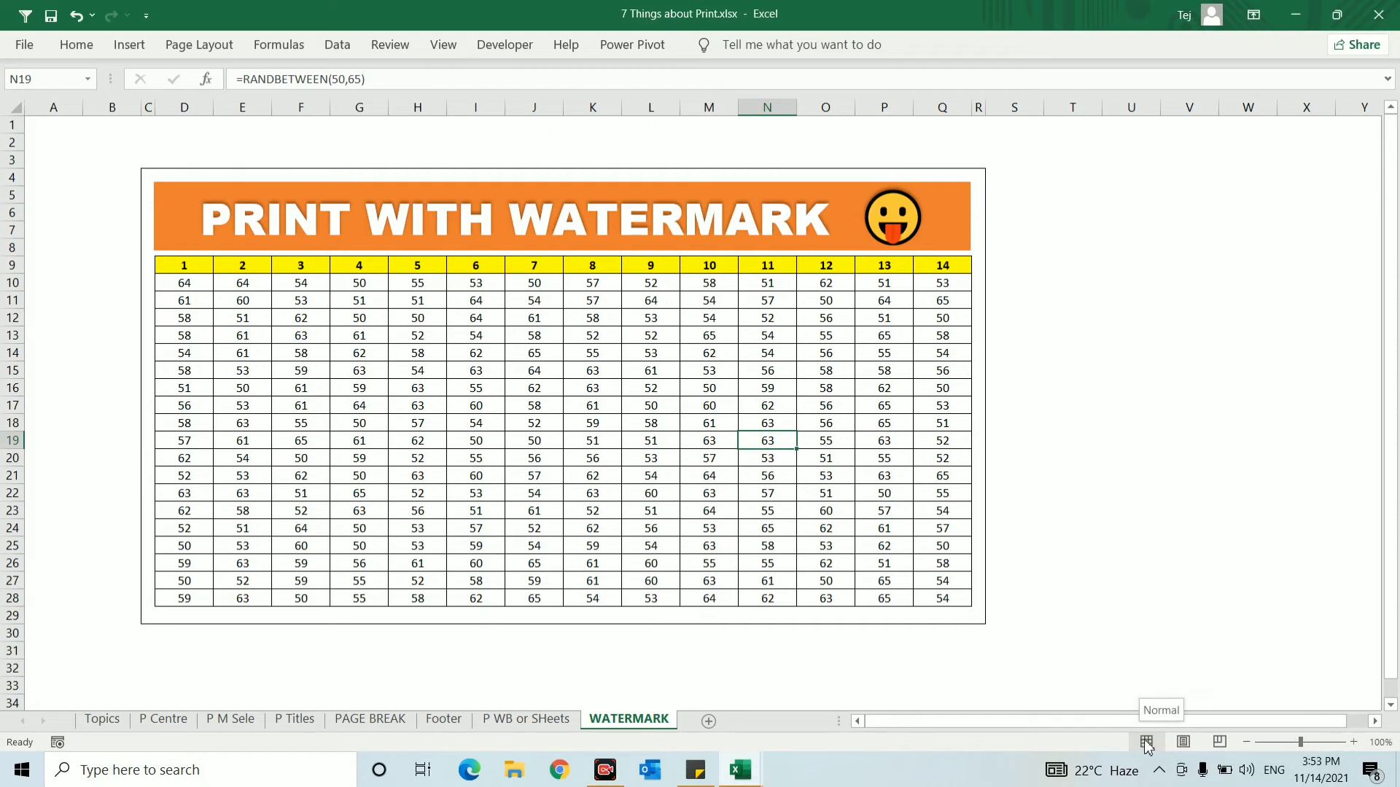
# - Show the WATERMARK sheet in Page Layout view and open the center header section of its first page for editing
pyautogui.click(1182, 743)
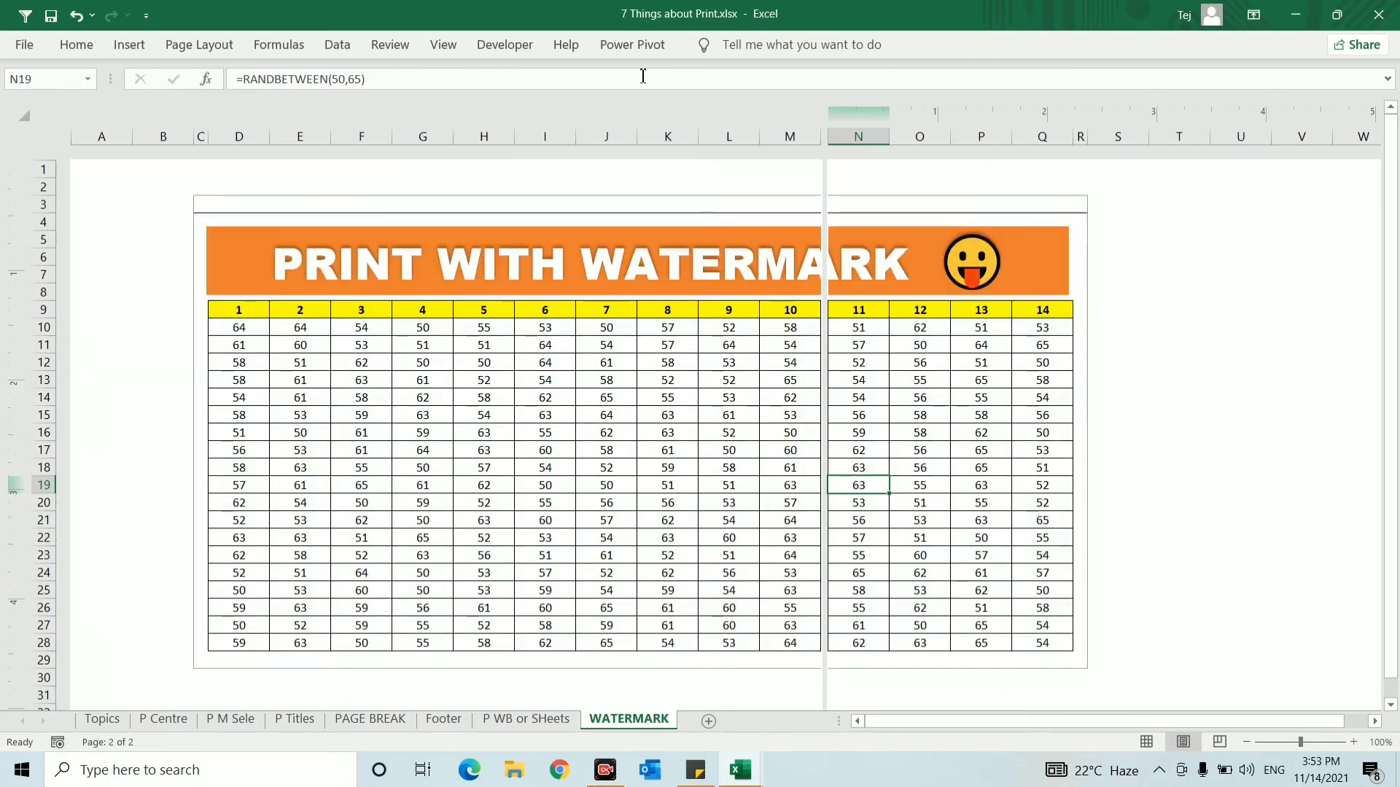
pyautogui.click(135, 48)
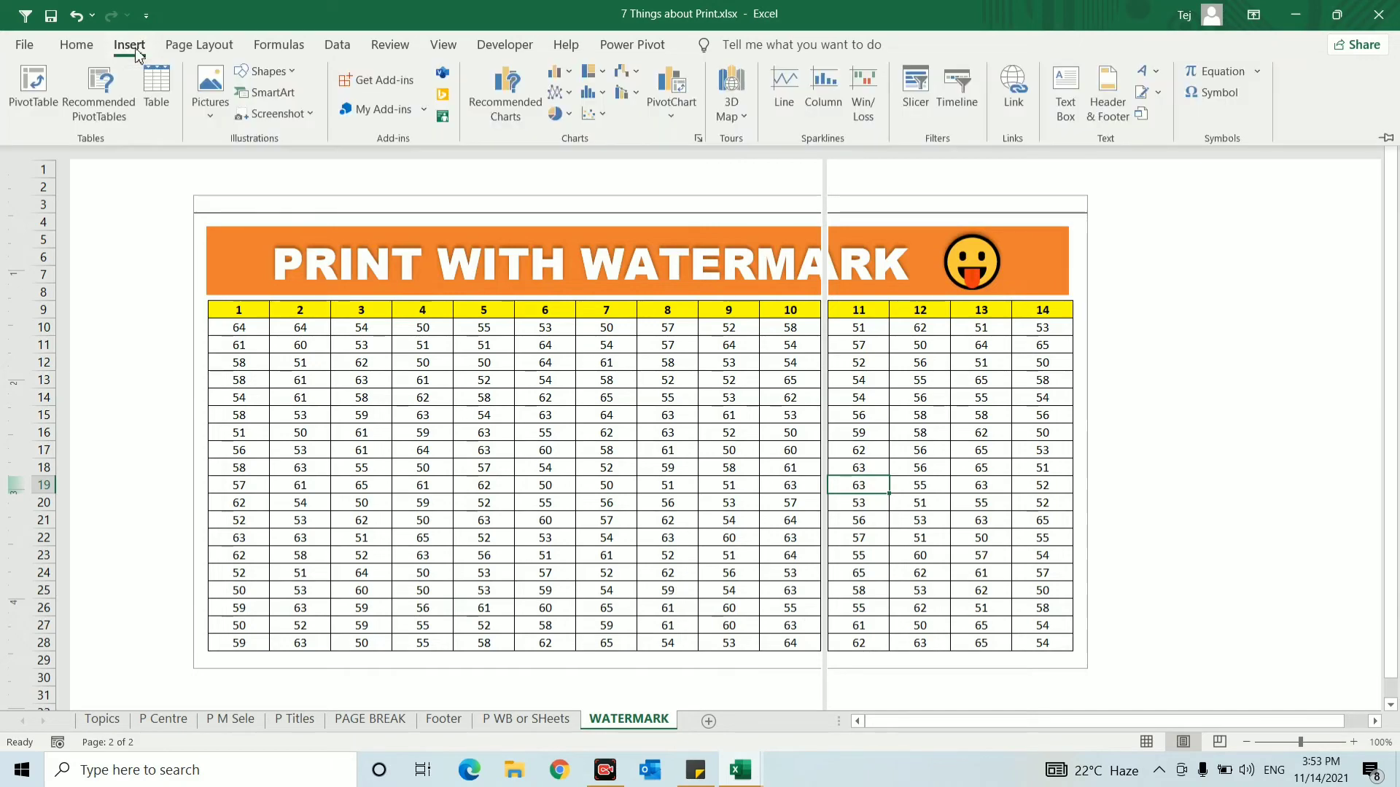
pyautogui.click(1096, 97)
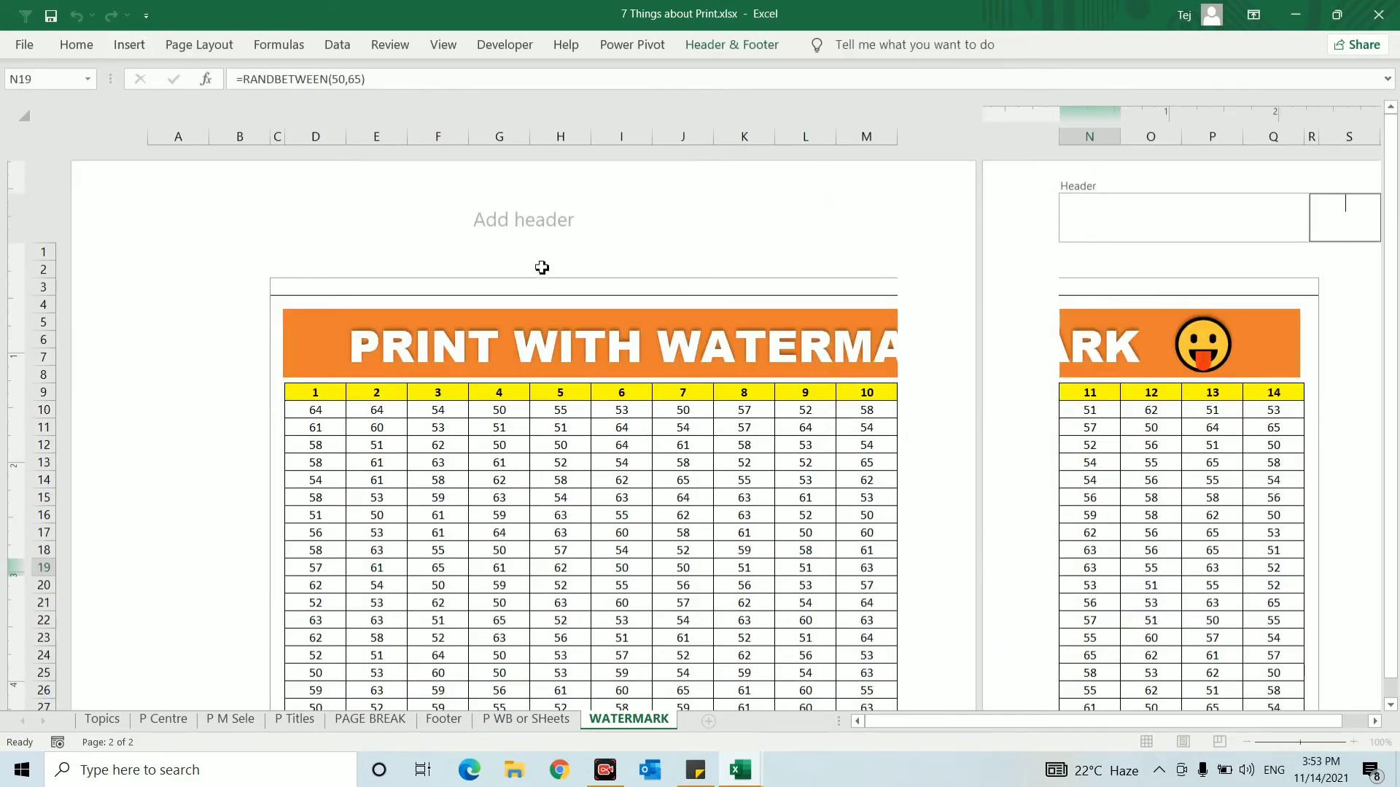
pyautogui.click(549, 222)
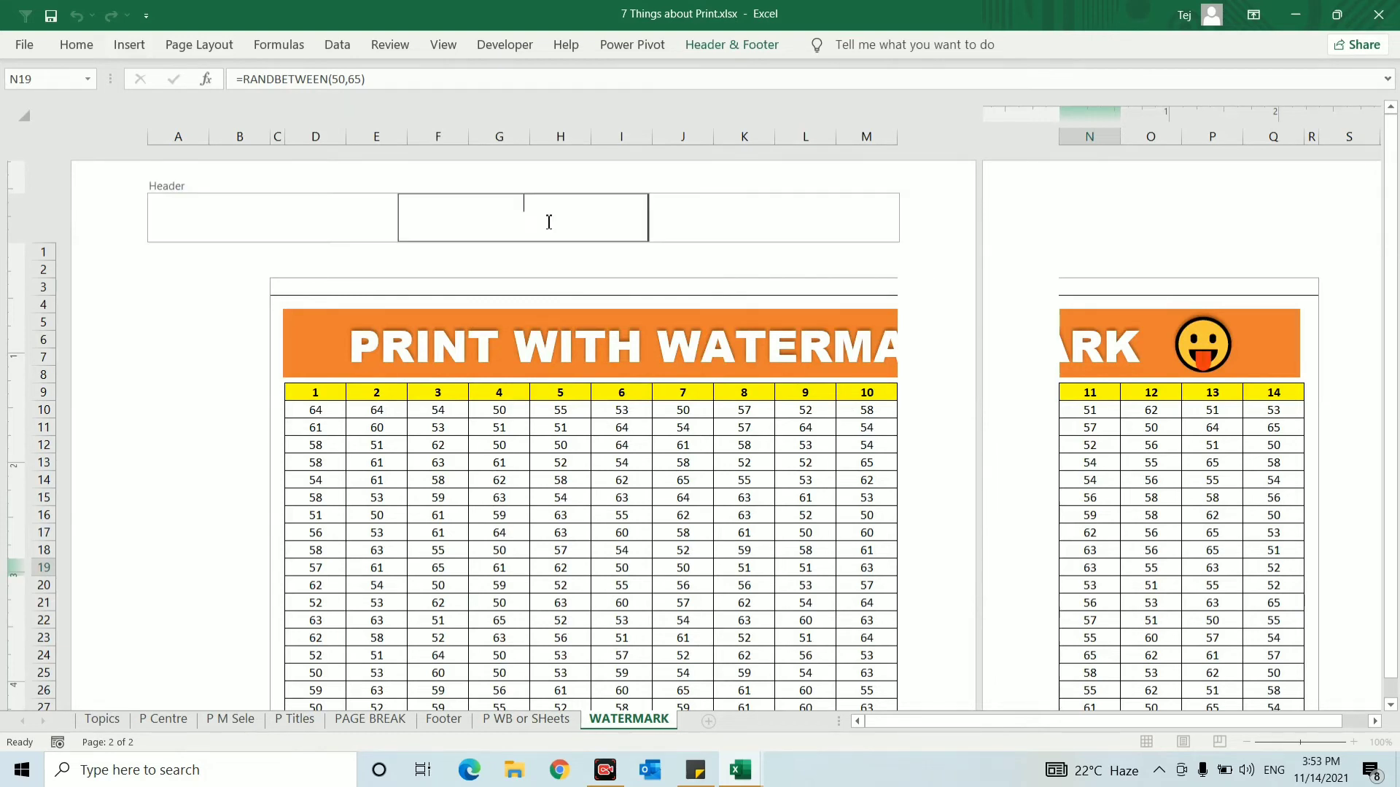
# - Insert the picture Logo.jpg from the Downloads folder into the center header section and leave the header
pyautogui.click(733, 46)
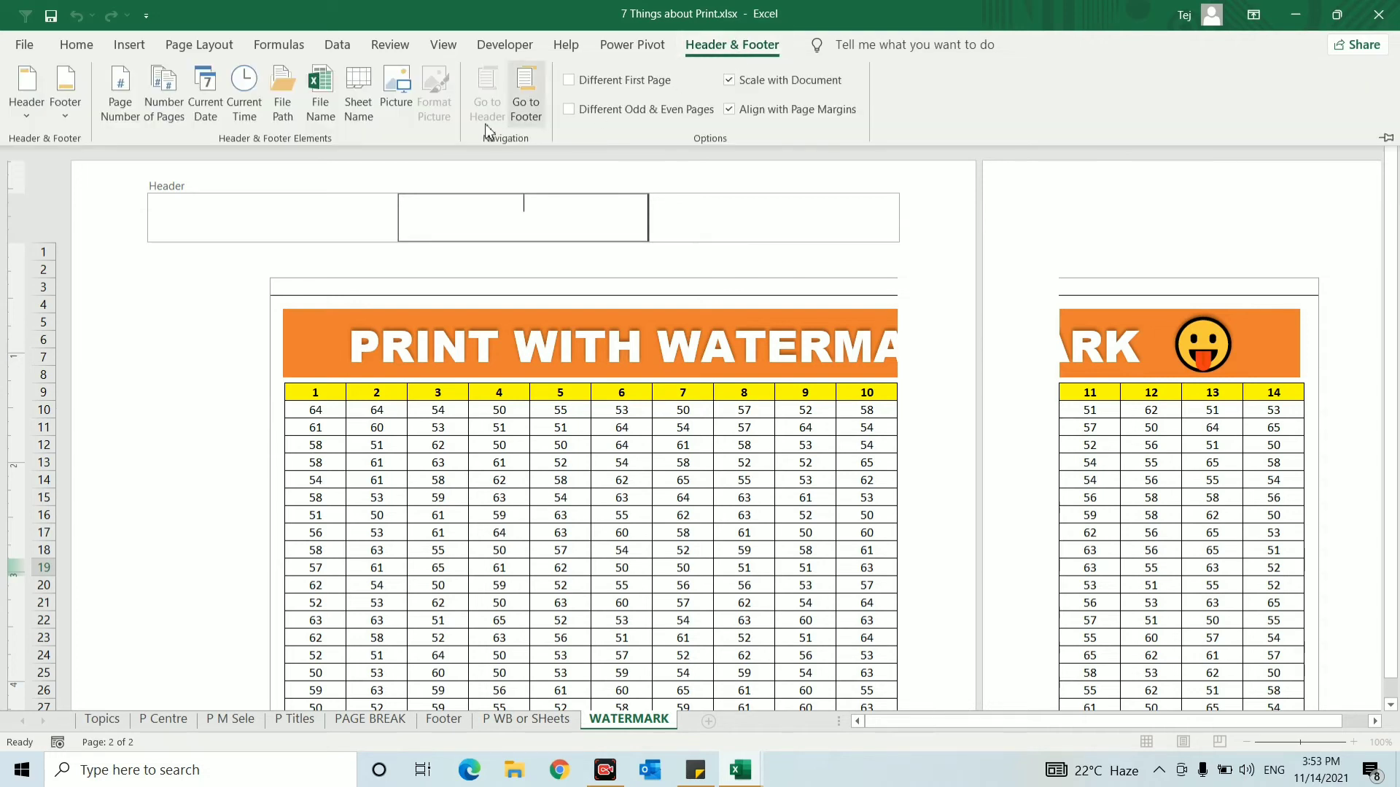
pyautogui.click(406, 85)
pyautogui.click(699, 426)
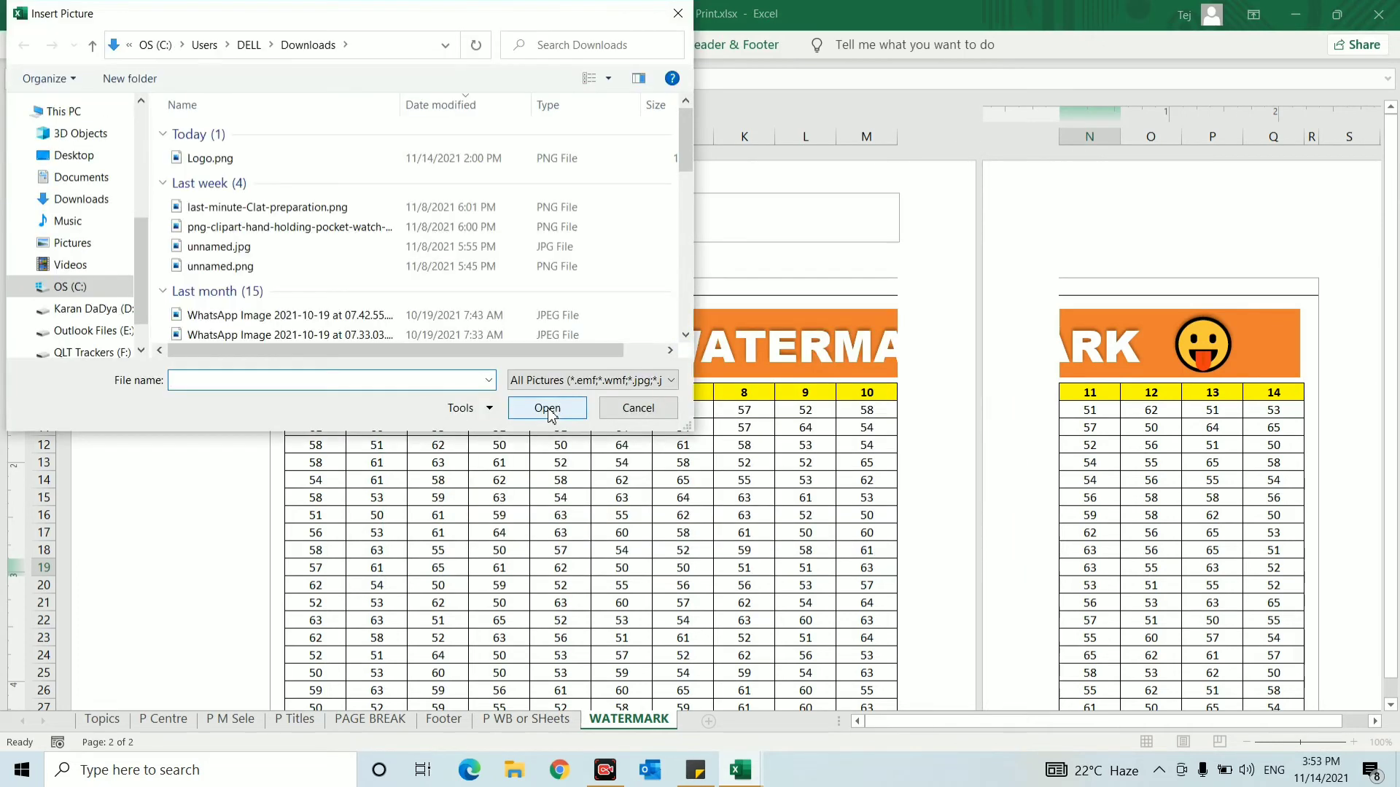
pyautogui.moveTo(685, 157); pyautogui.dragTo(685, 373)
pyautogui.click(330, 329)
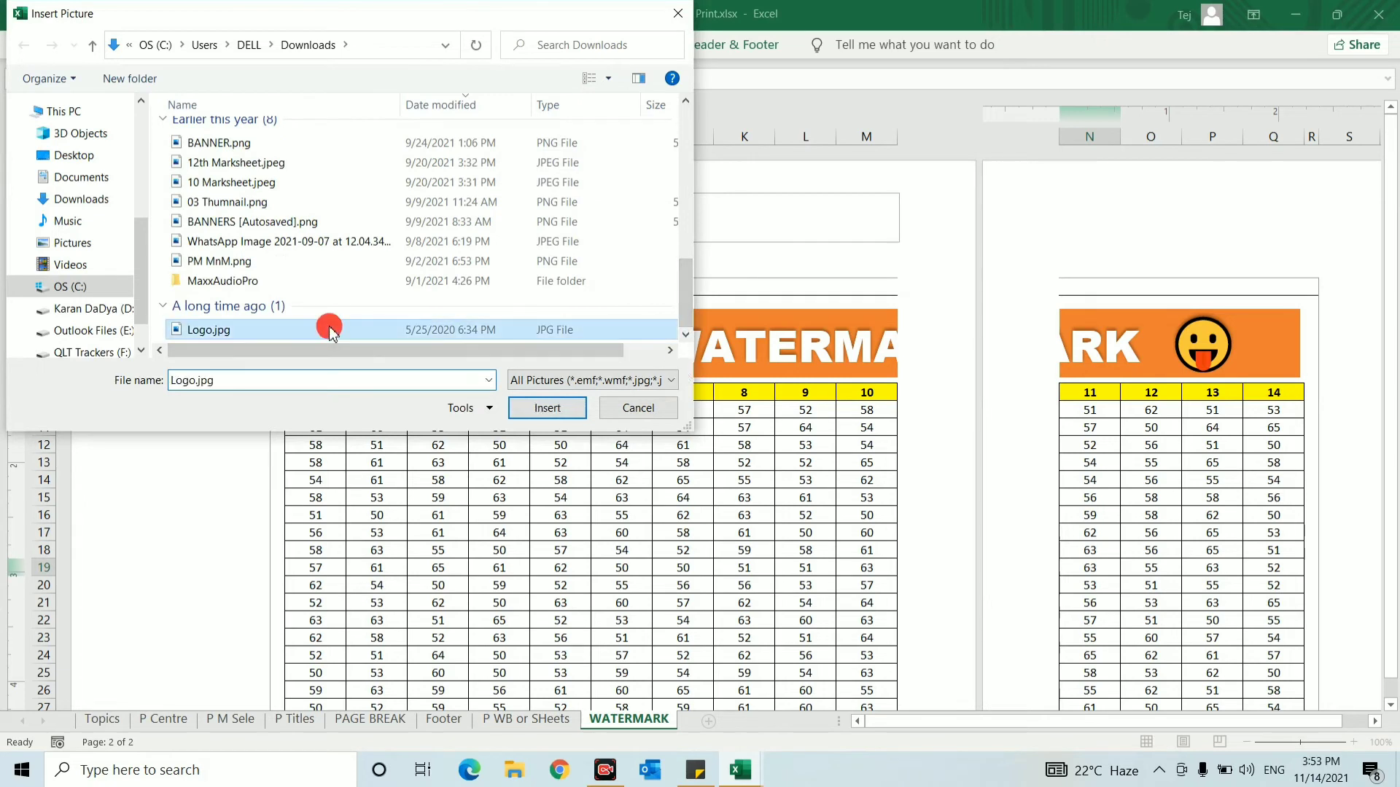
pyautogui.click(549, 409)
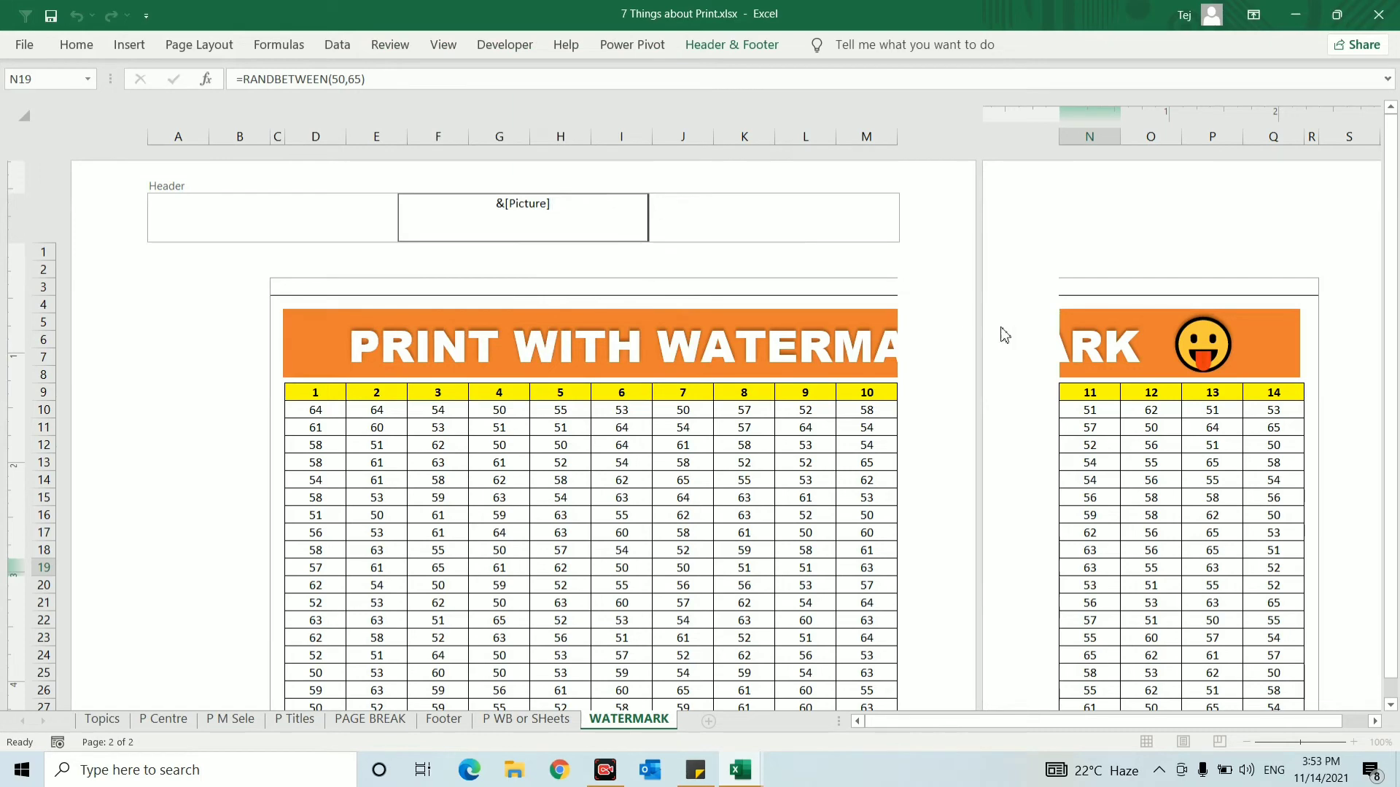
pyautogui.click(952, 392)
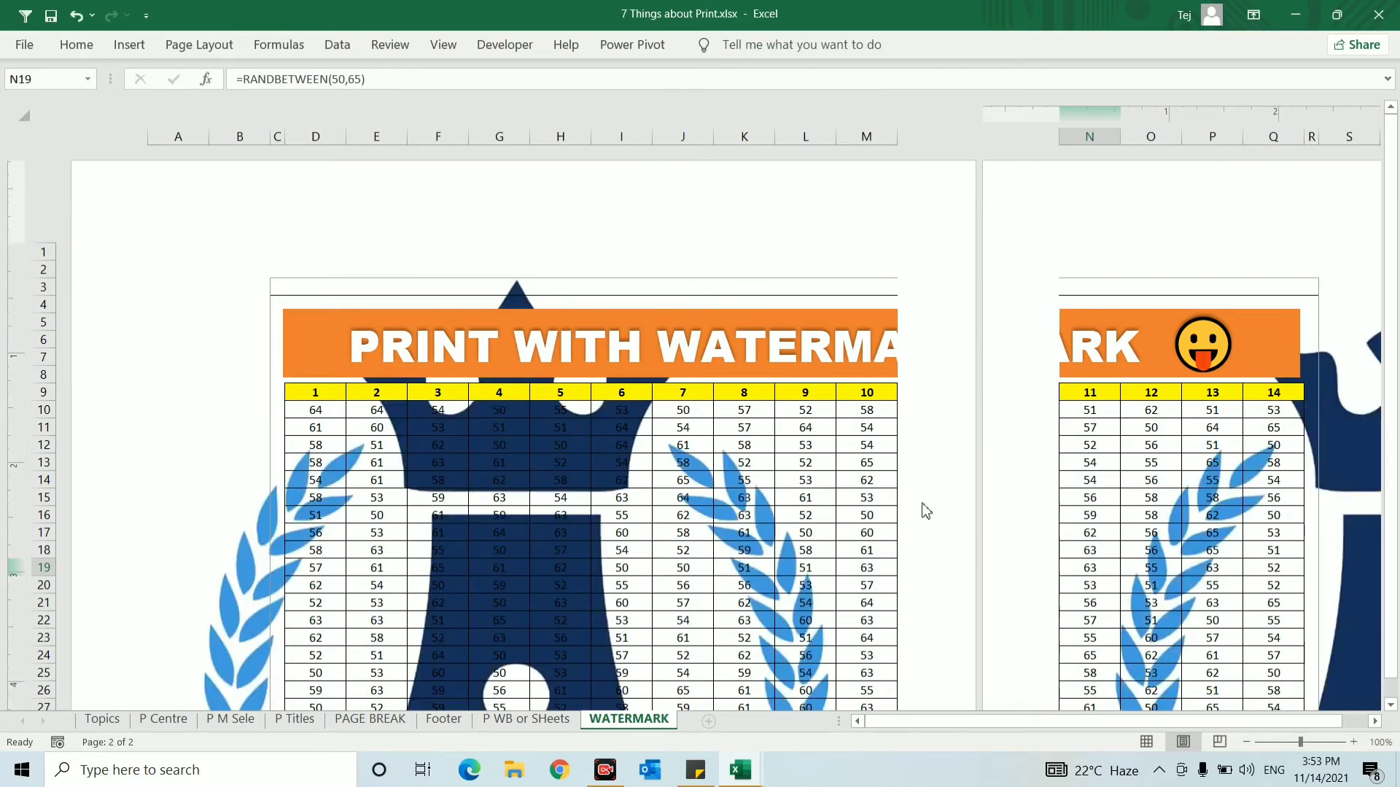
# - Examine the logo behind the table on the sheet and in the print preview, and return to the sheet
pyautogui.moveTo(1390, 359); pyautogui.dragTo(1393, 528)
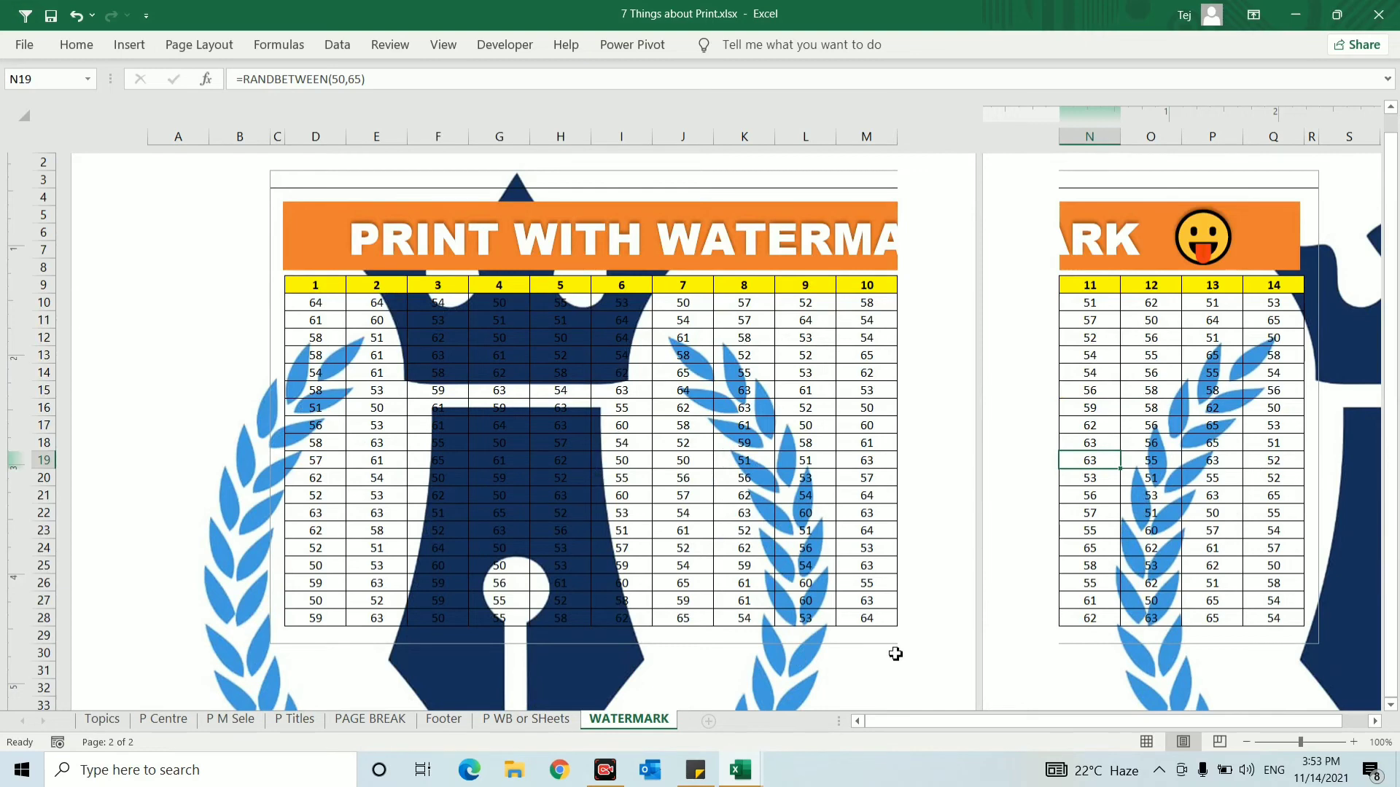
pyautogui.hotkey('ctrl', 'p')
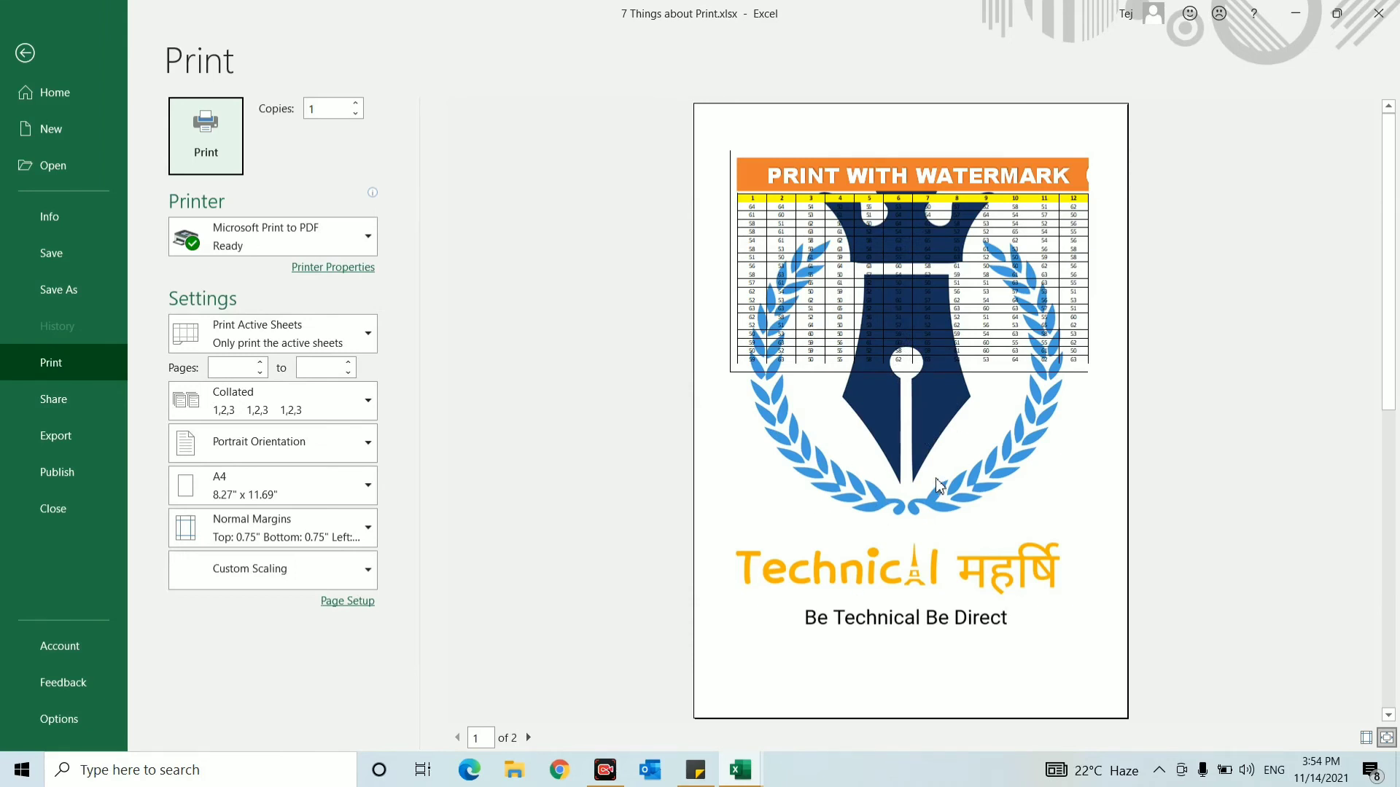
pyautogui.press('Escape')
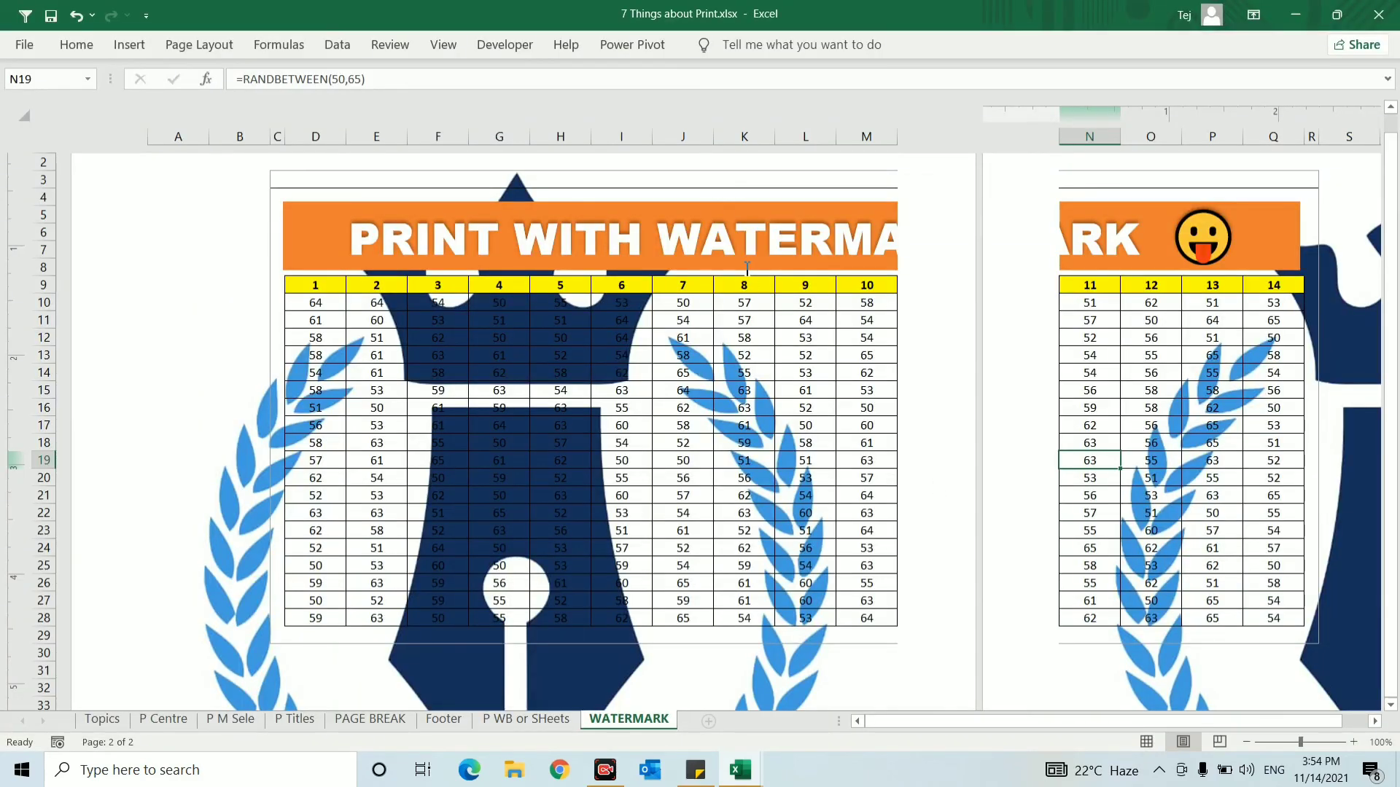
# - Set the color of the picture in the center header section to Washout
pyautogui.click(563, 164)
pyautogui.moveTo(1389, 143); pyautogui.dragTo(1388, 116)
pyautogui.click(566, 200)
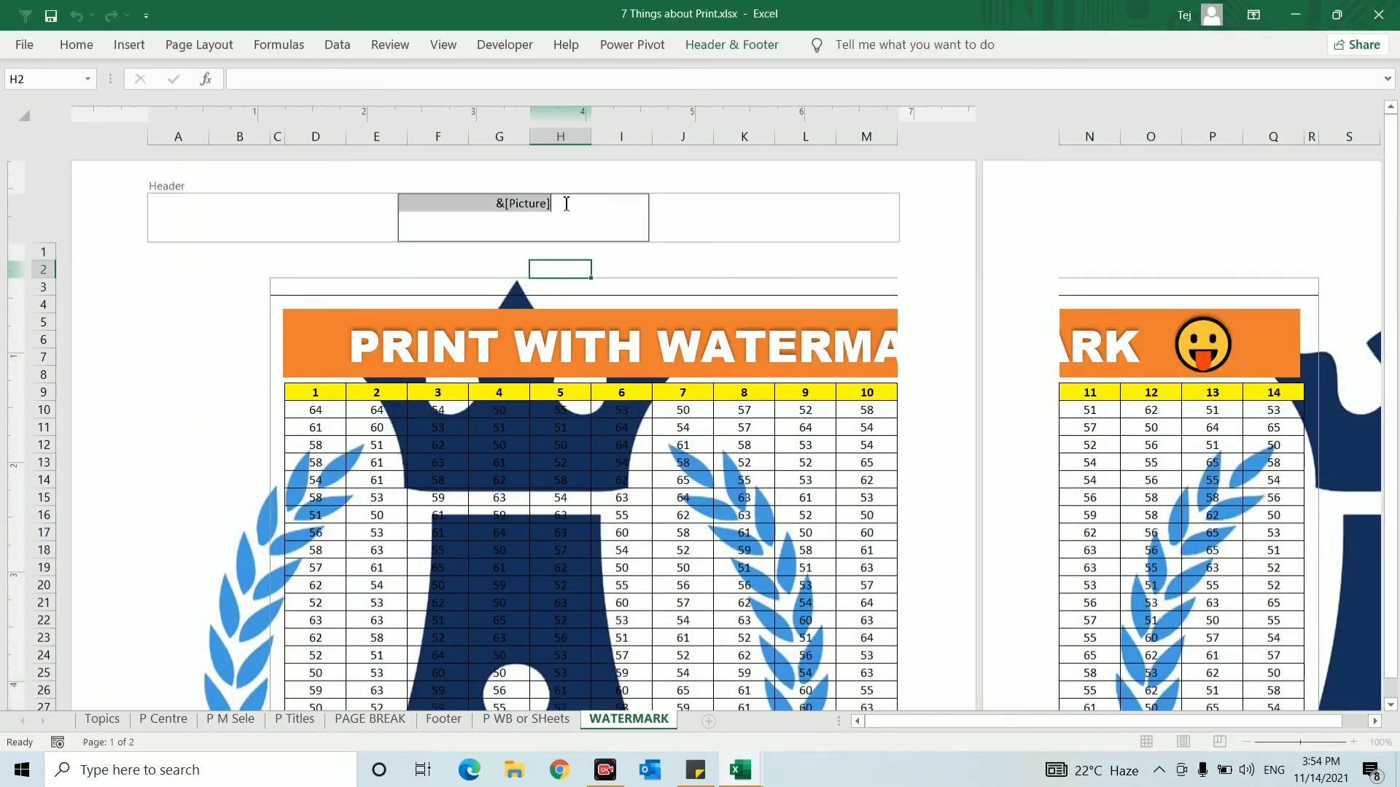
pyautogui.click(731, 44)
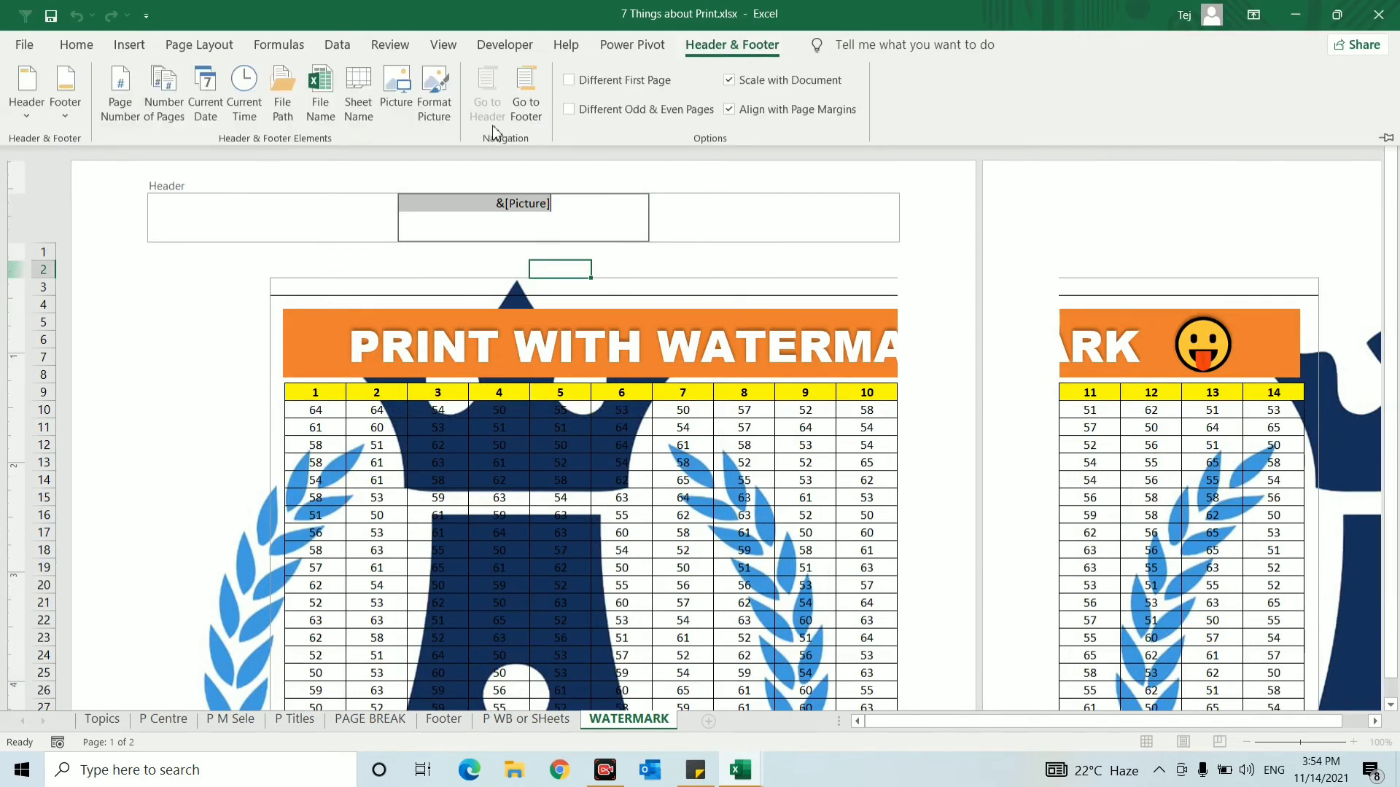
pyautogui.click(435, 103)
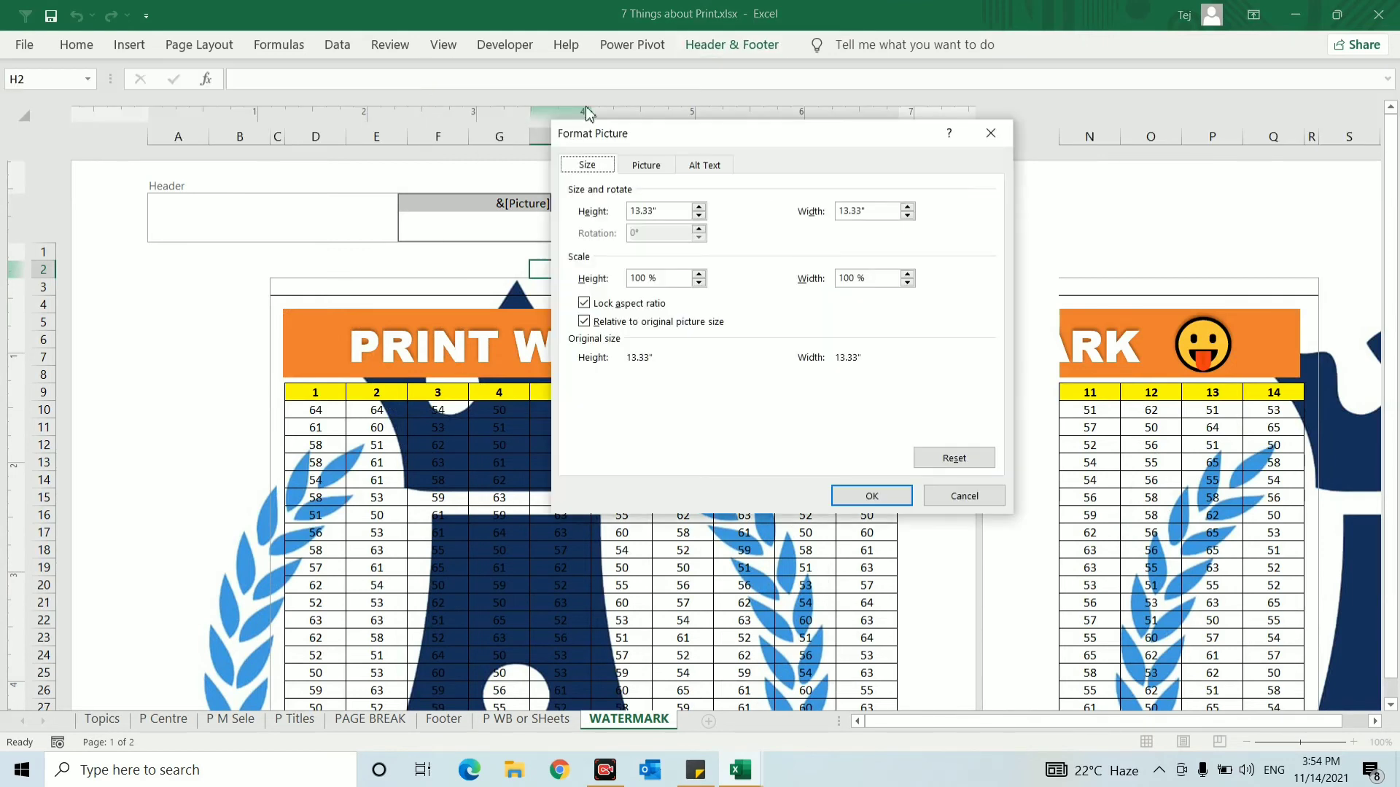
pyautogui.click(649, 168)
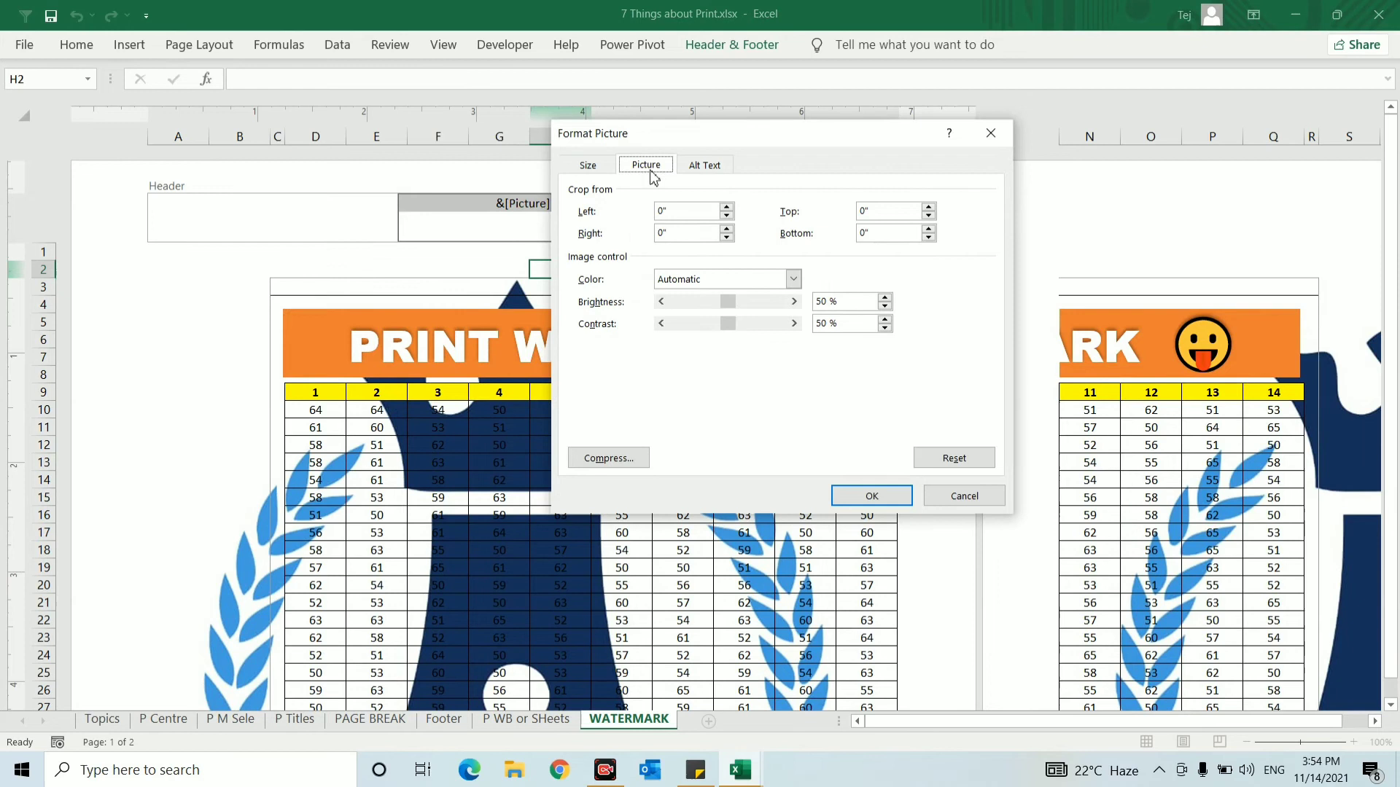
pyautogui.click(738, 280)
pyautogui.click(720, 334)
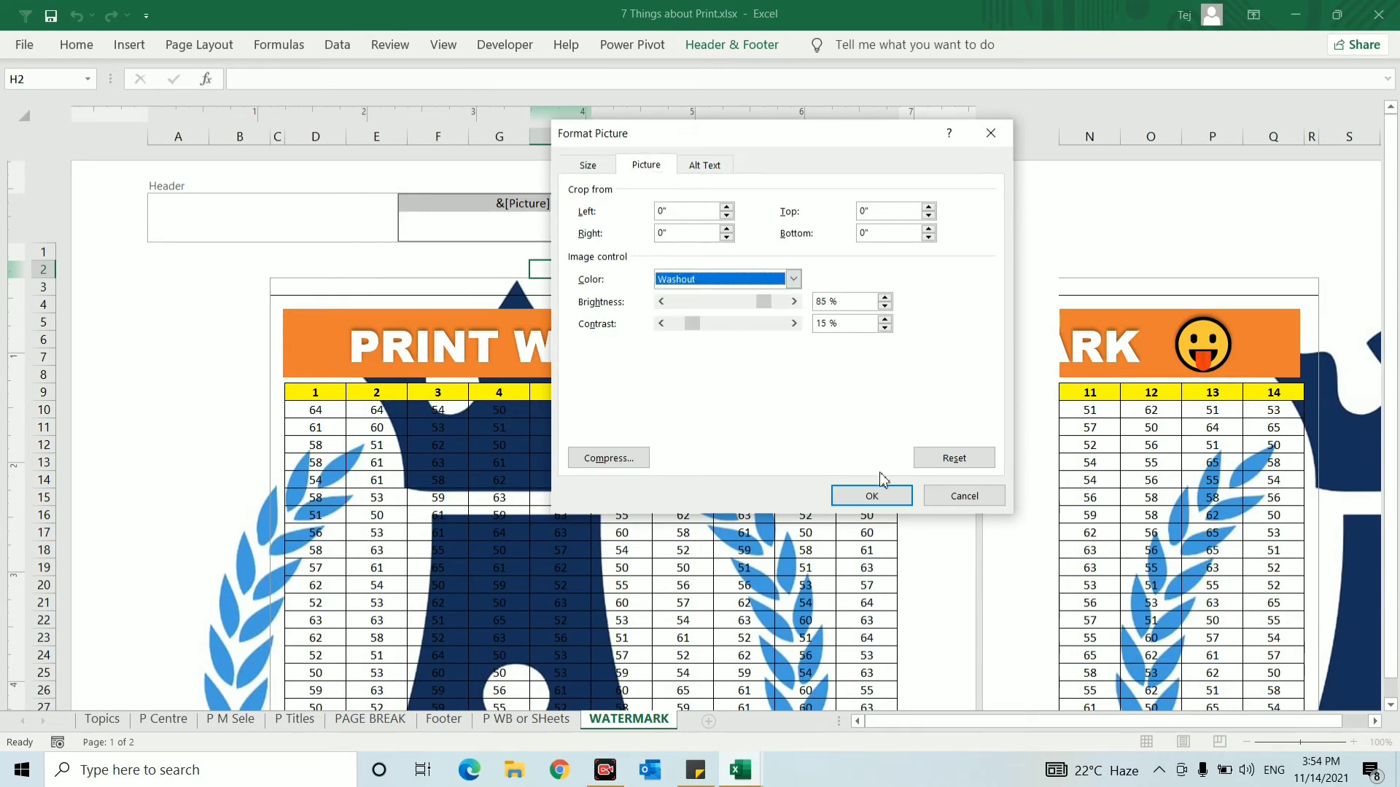
pyautogui.click(875, 493)
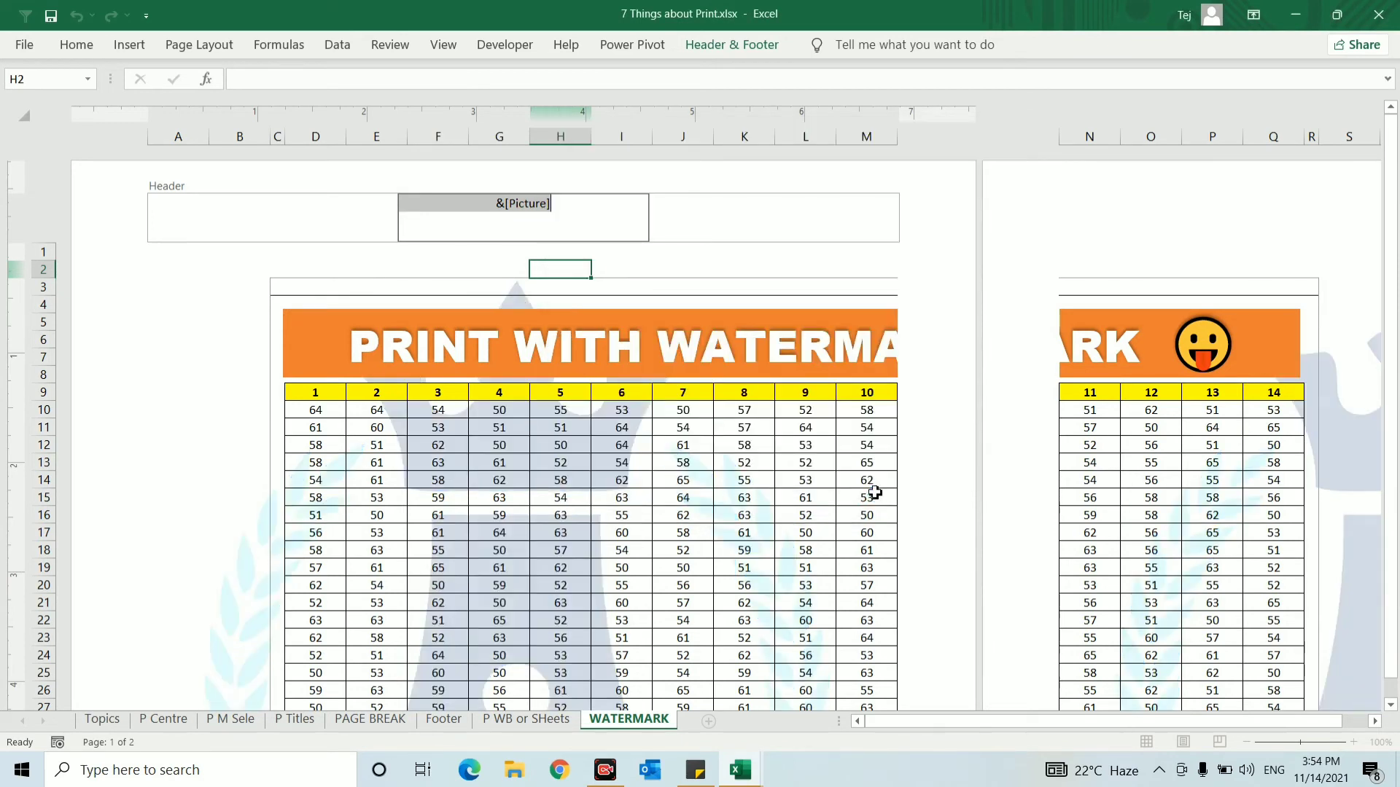
# - Resize the header picture to a height and width of 10 inches, keeping the aspect ratio locked
pyautogui.click(737, 45)
pyautogui.click(434, 102)
pyautogui.click(641, 212)
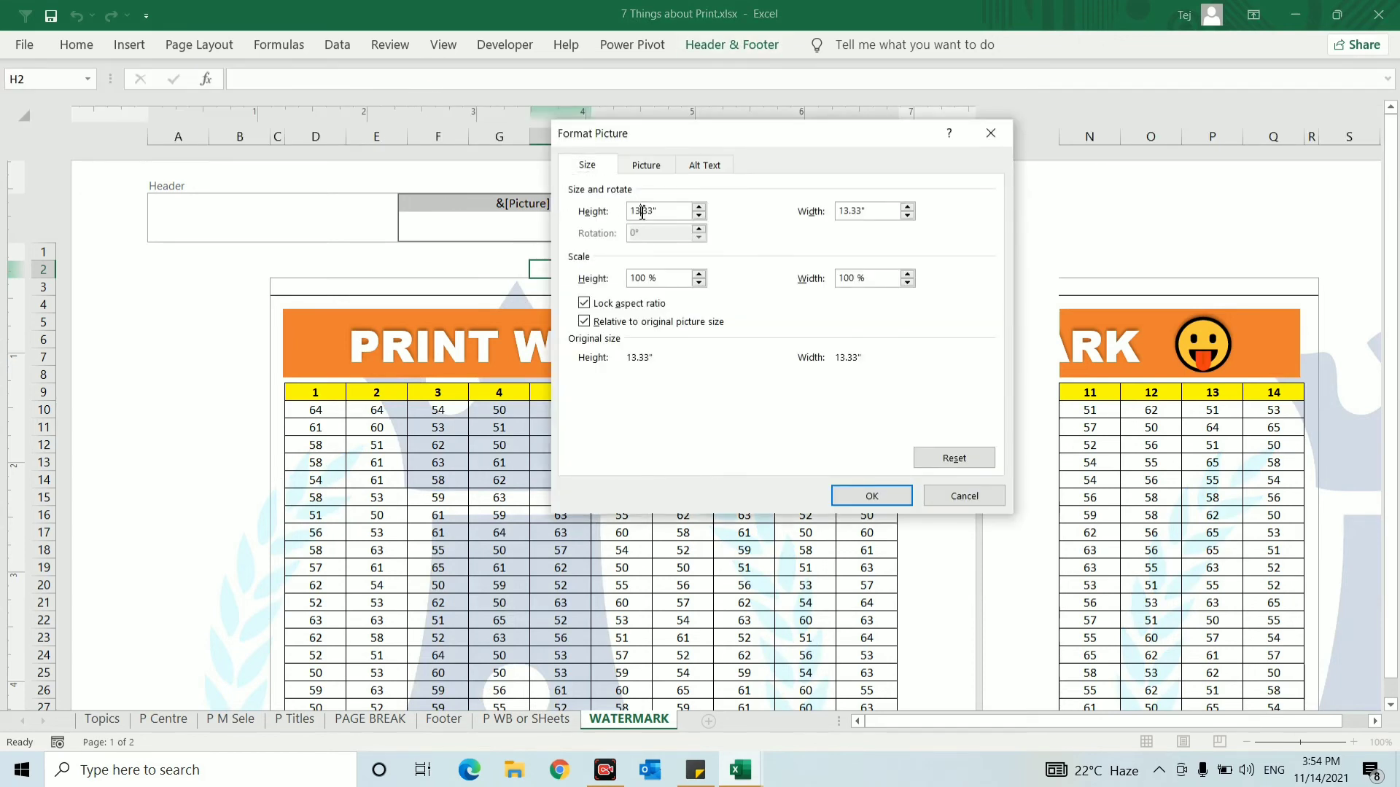
pyautogui.press('BackSpace')
pyautogui.press('BackSpace')
pyautogui.press('BackSpace')
pyautogui.click(857, 212)
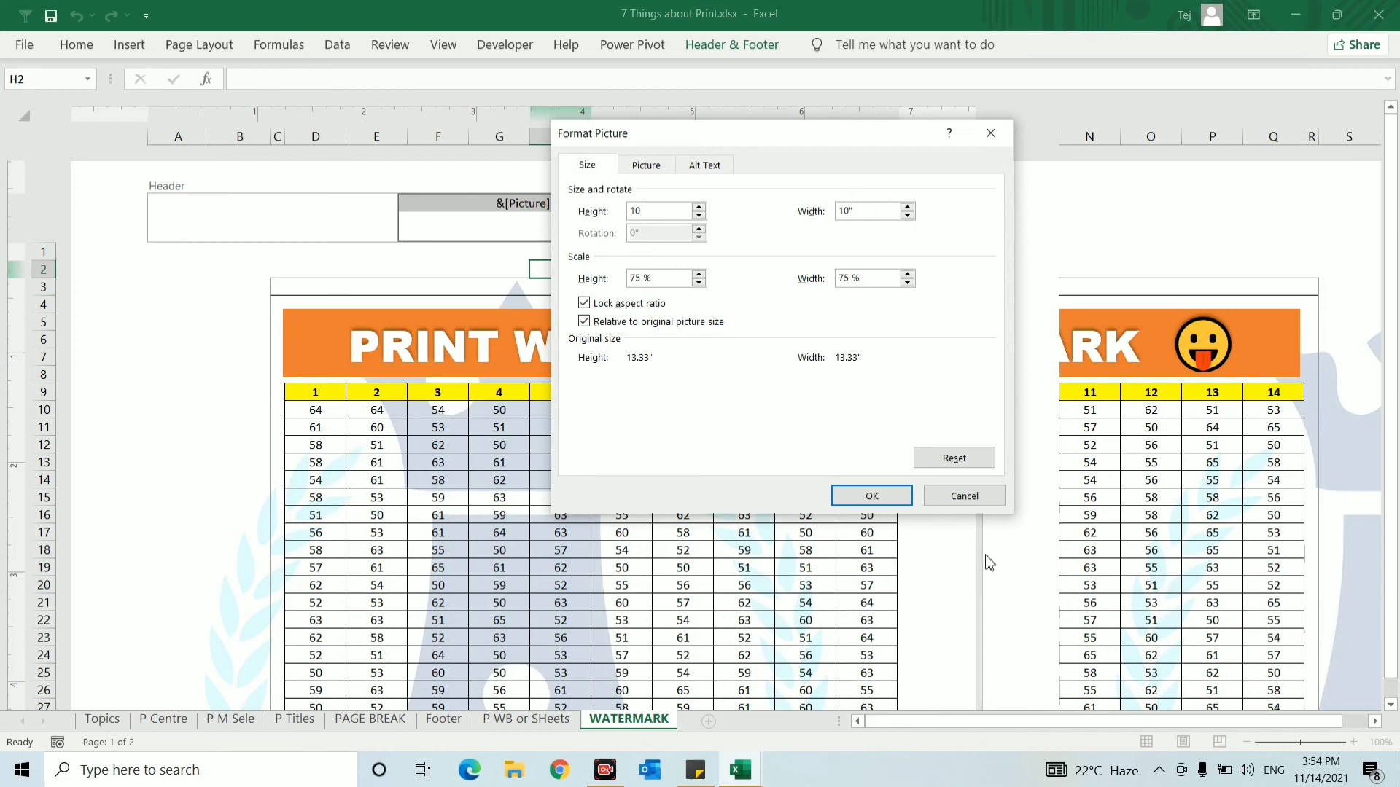
pyautogui.click(868, 496)
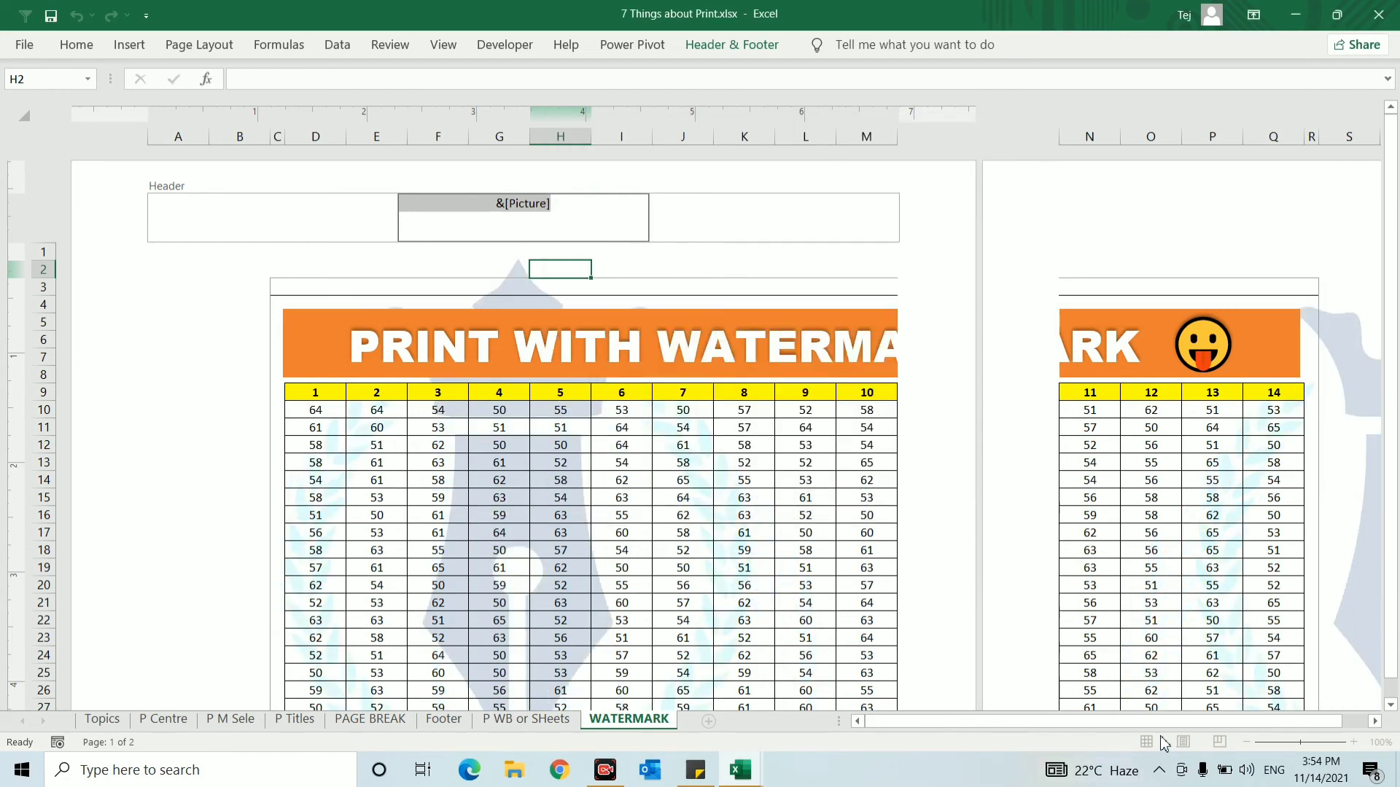
# - Leave the header, return the WATERMARK sheet to Normal view and open its print preview to check the watermark
pyautogui.click(881, 418)
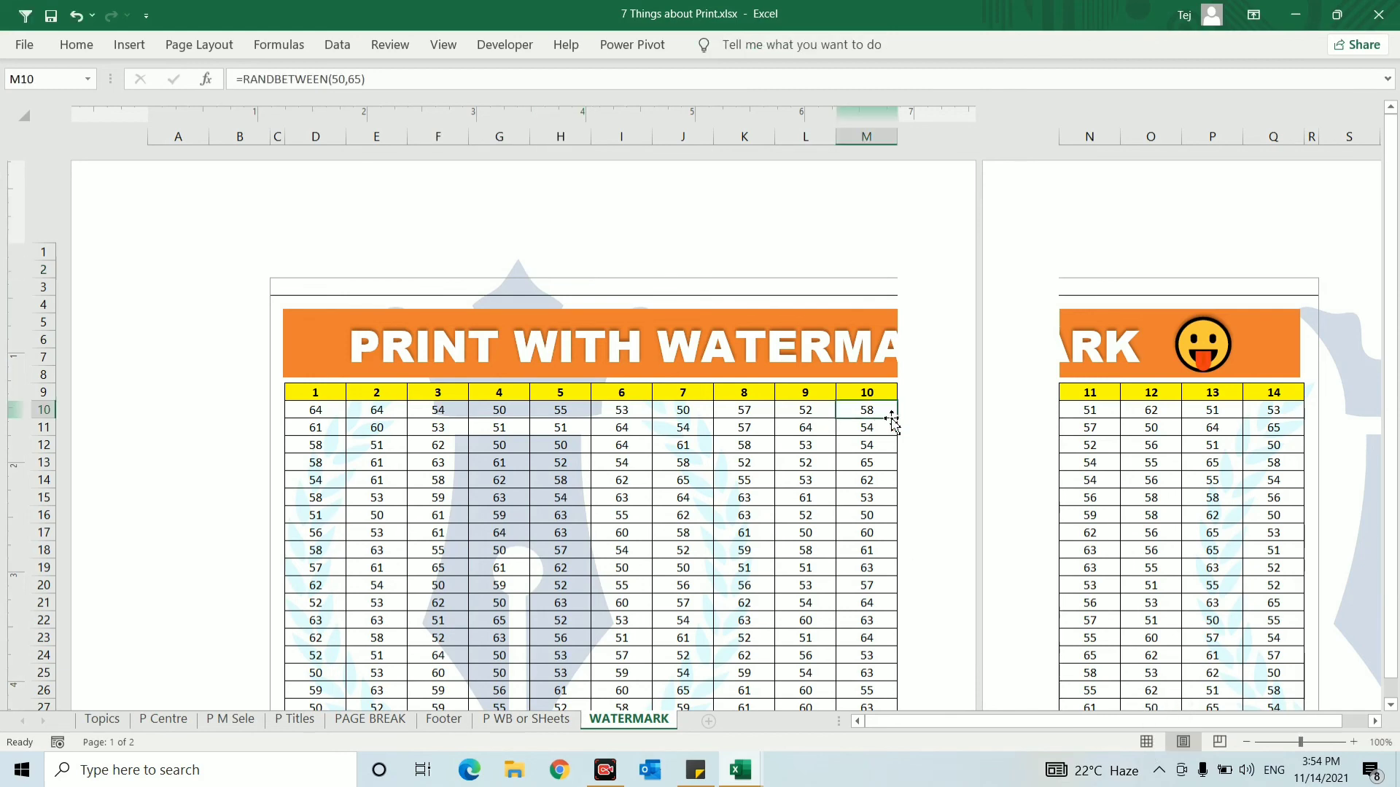
pyautogui.click(1147, 743)
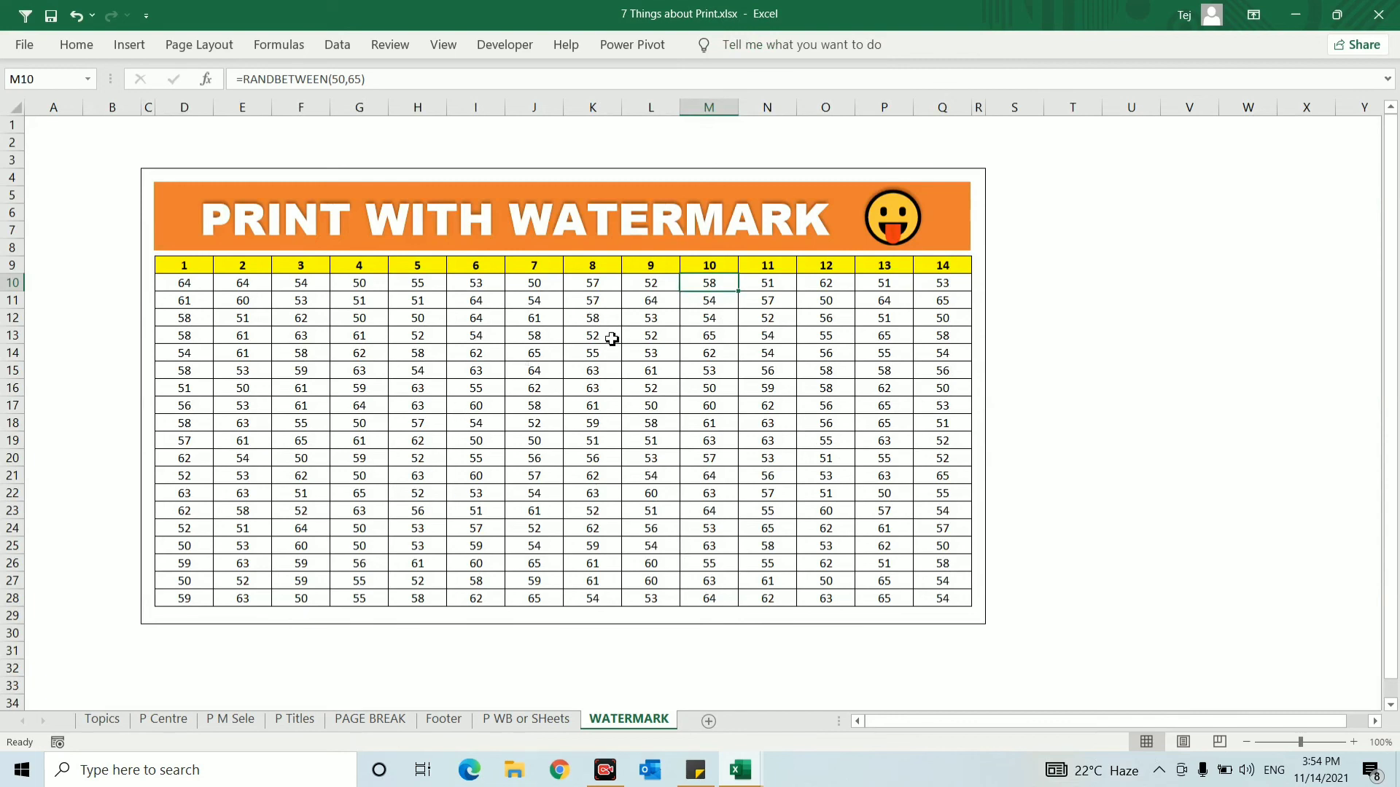
pyautogui.hotkey('ctrl', 'p')
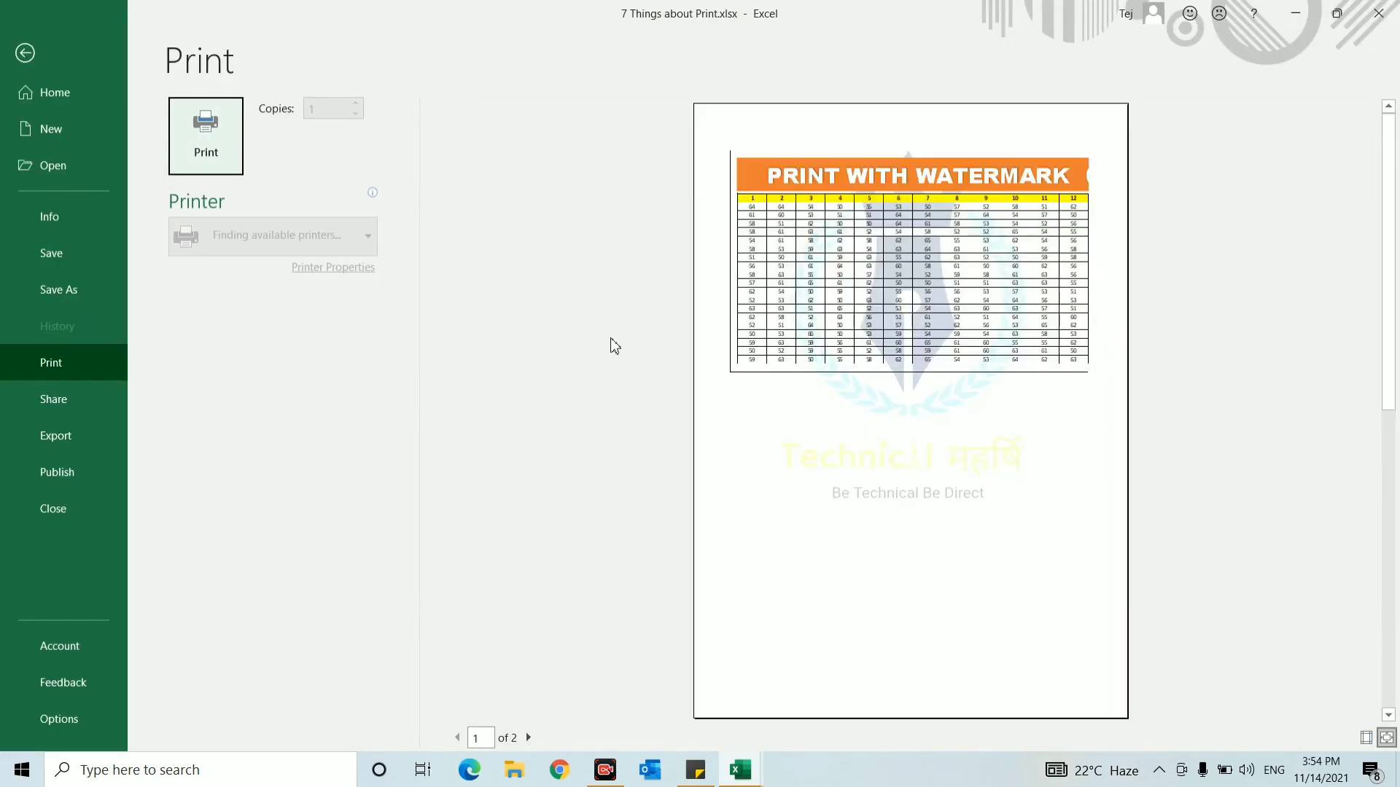